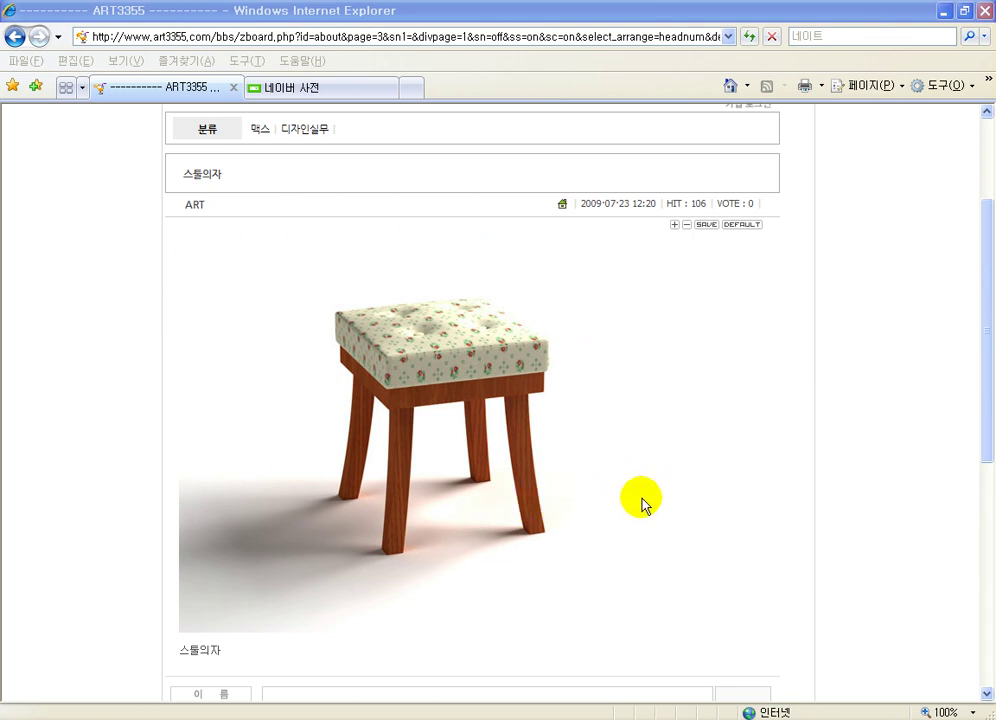
View the floral-cushion wooden stool reference image, then list the open 3ds Max windows.
left_click(426, 334)
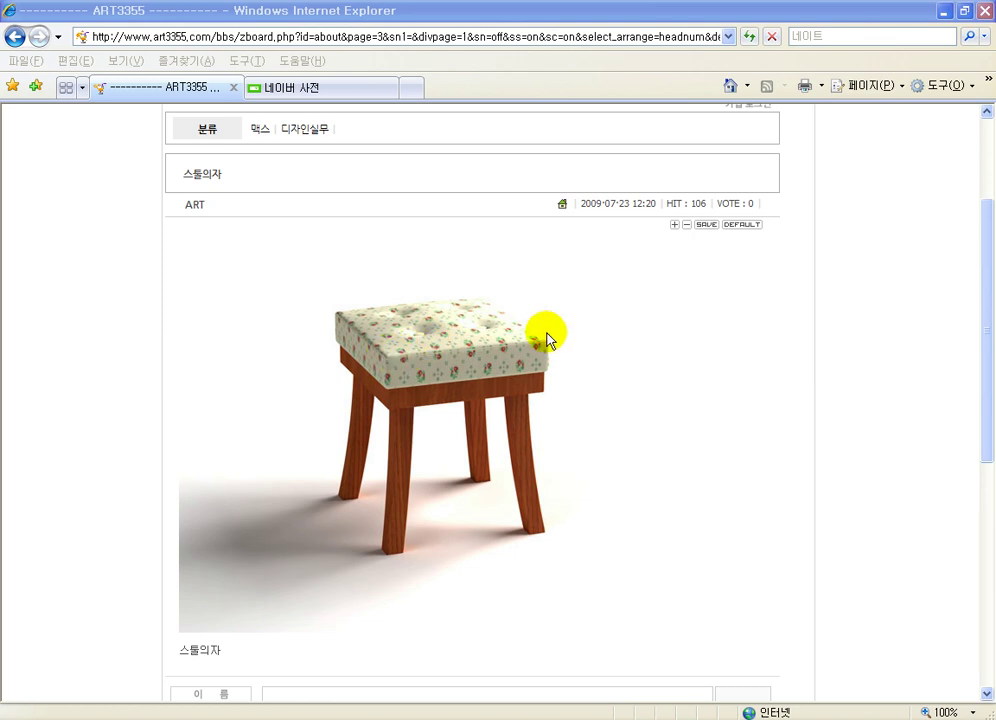
left_click_drag(547, 333, 535, 350)
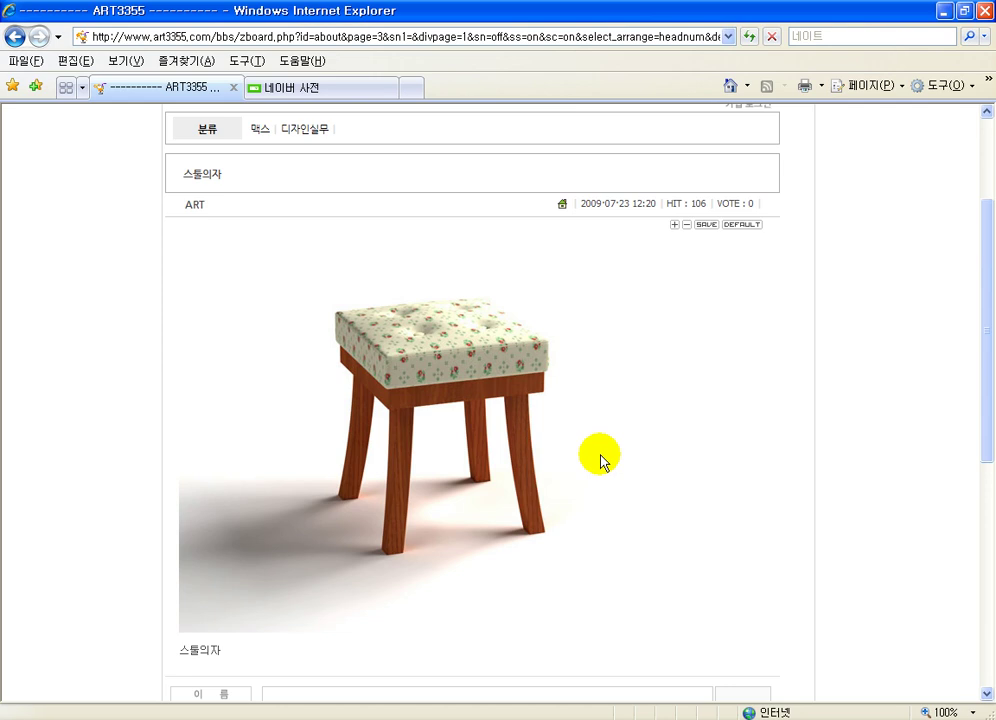
left_click(494, 712)
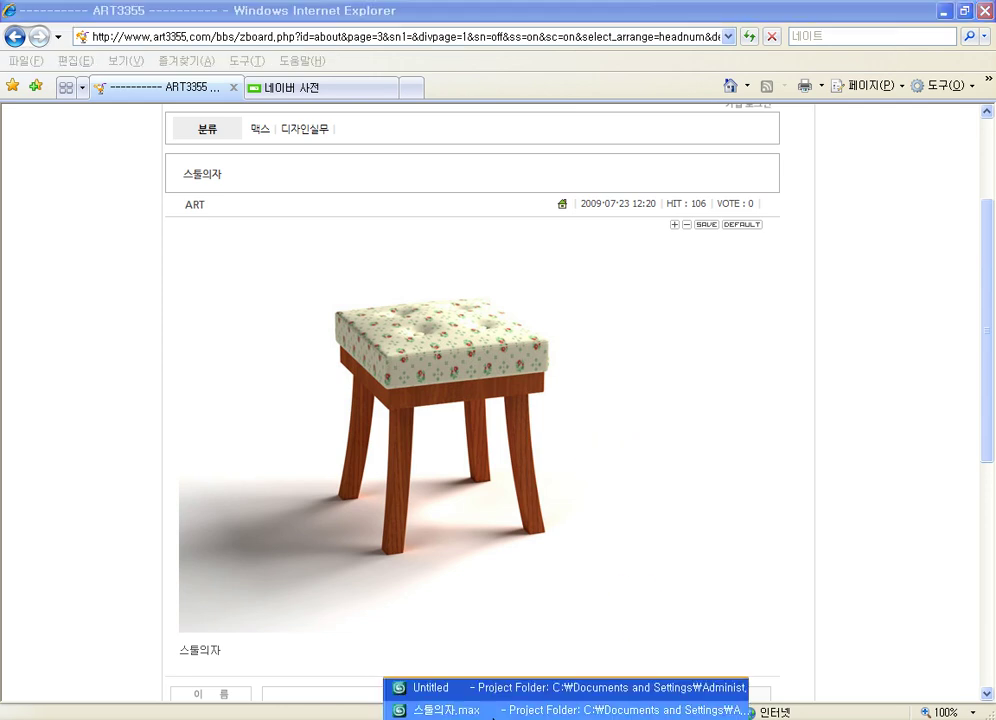
Switch to the stool scene in 3ds Max and delete all its objects.
left_click(494, 711)
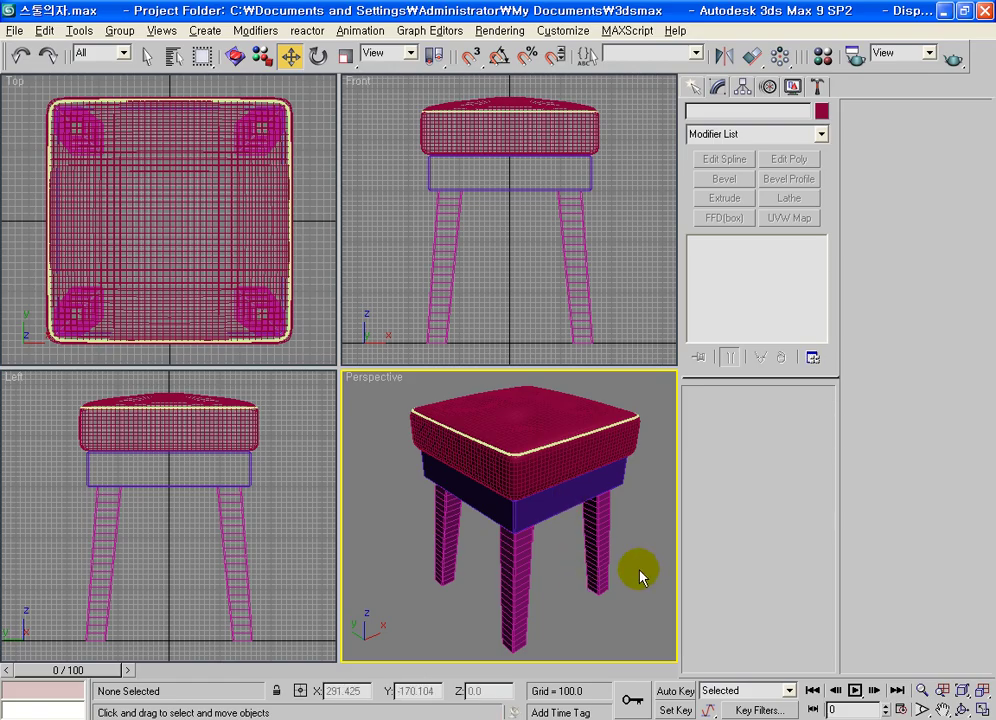
key("ctrl+a")
key("Delete")
Draw a box in the top view sized 350×350×90.
left_click(227, 294)
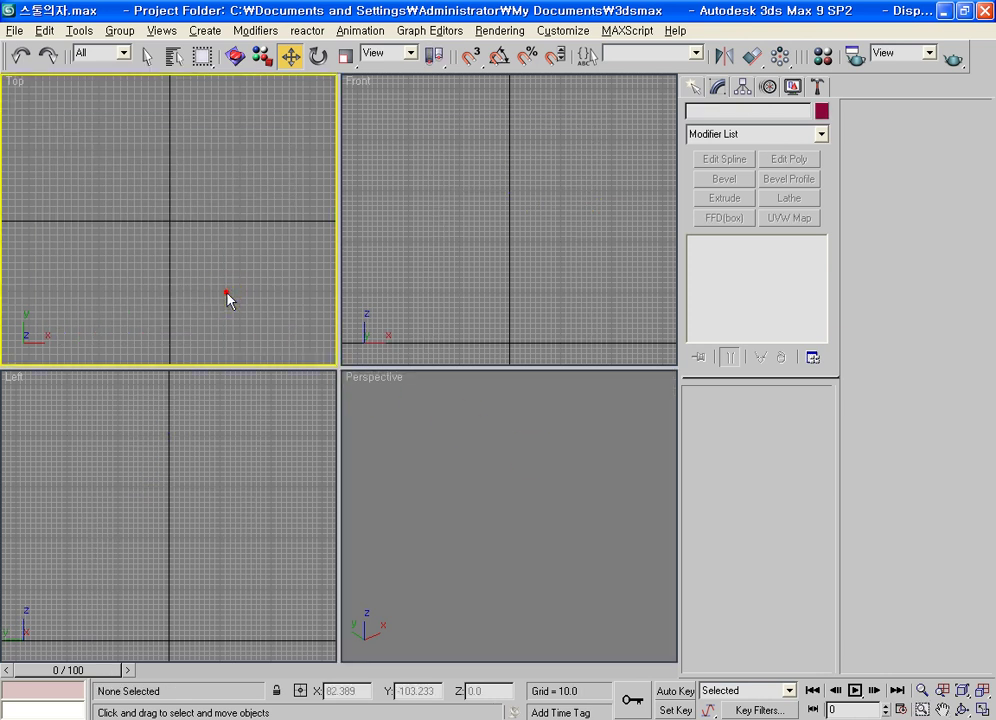
left_click(697, 88)
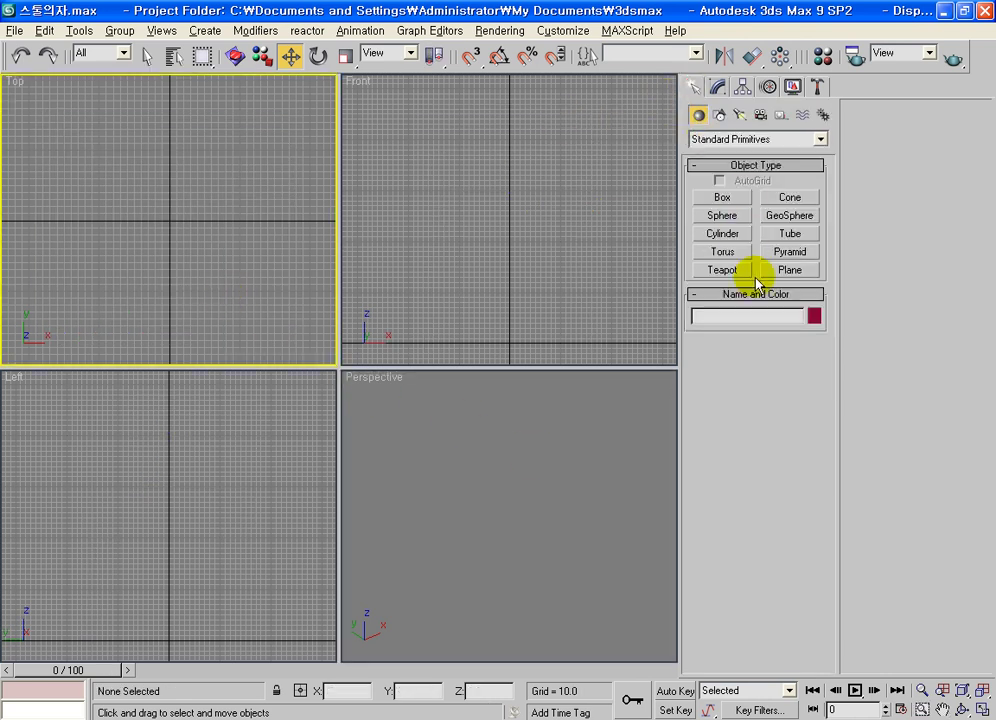
left_click(739, 200)
left_click(739, 200)
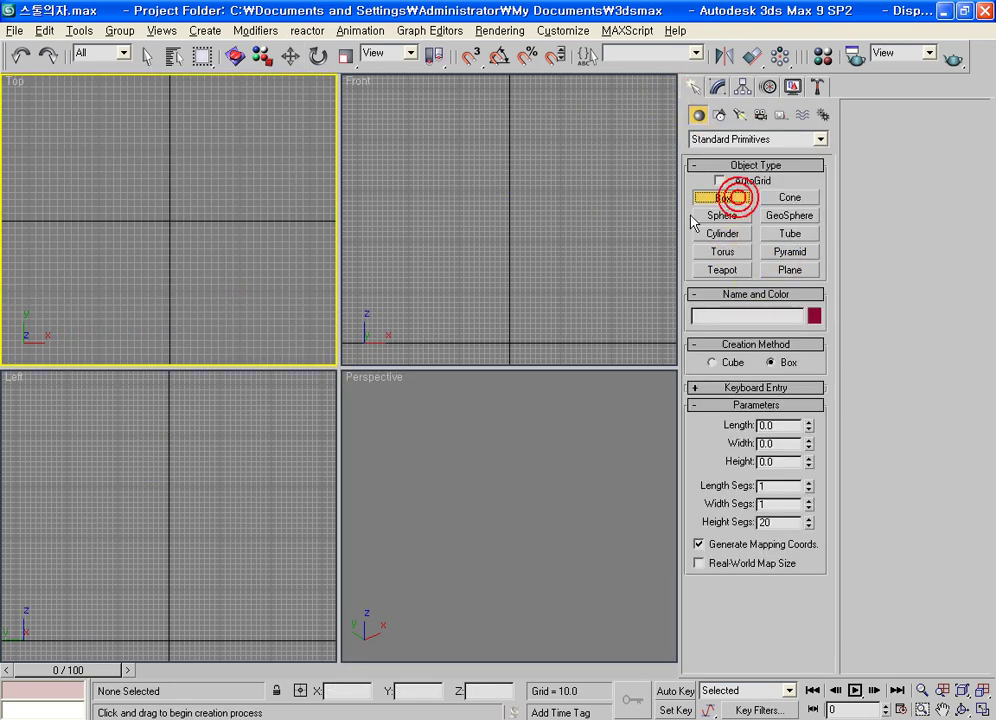
left_click_drag(93, 259, 242, 150)
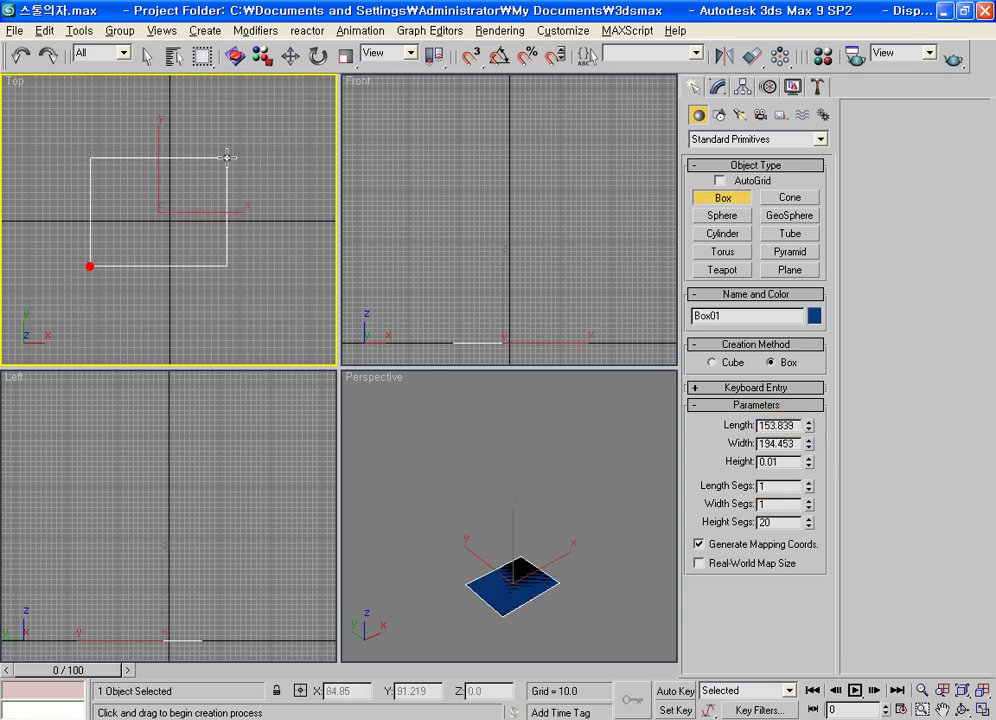
left_click(260, 91)
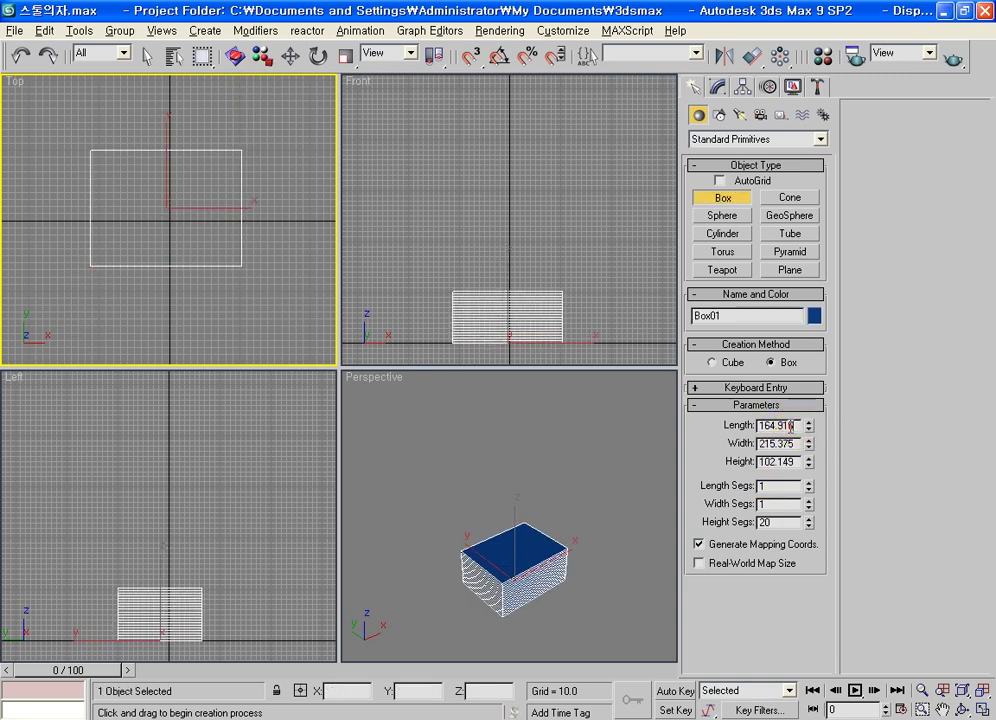
type("0")
key("Tab")
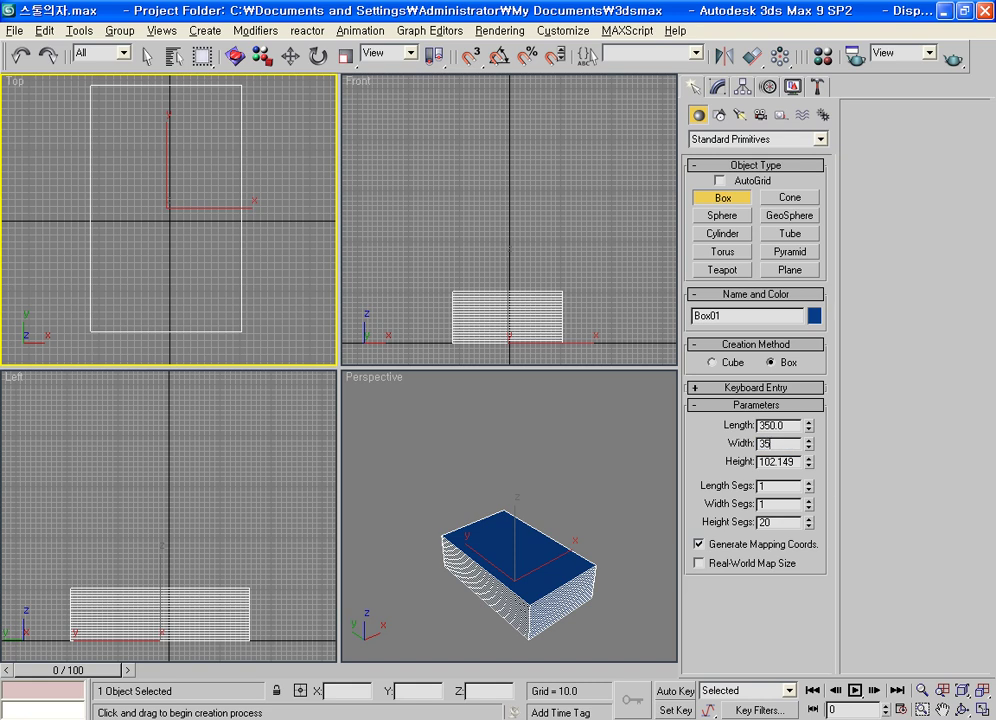
type("0")
key("Tab")
type("9")
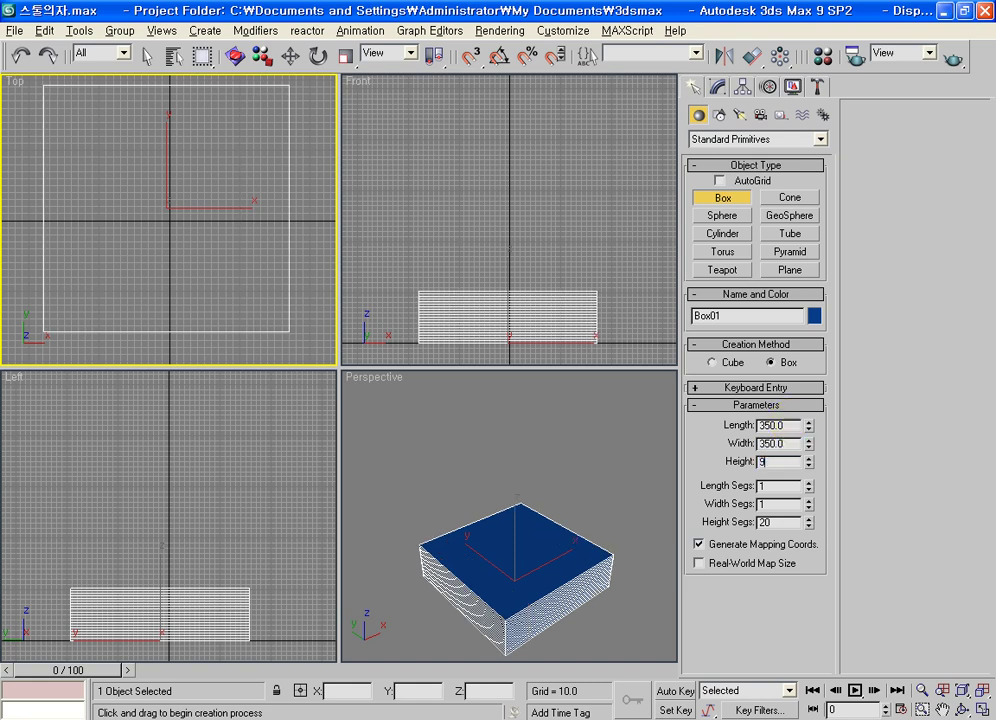
type("0.0")
key("Return")
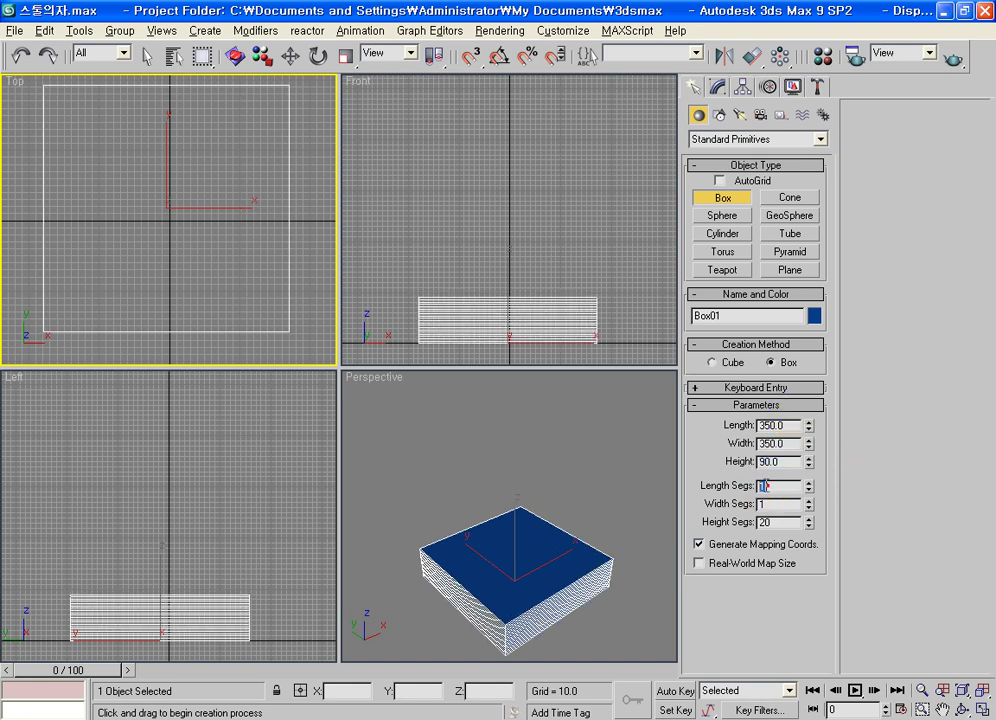
Give the box 10 length, 10 width and 3 height segments.
type("10")
key("Tab")
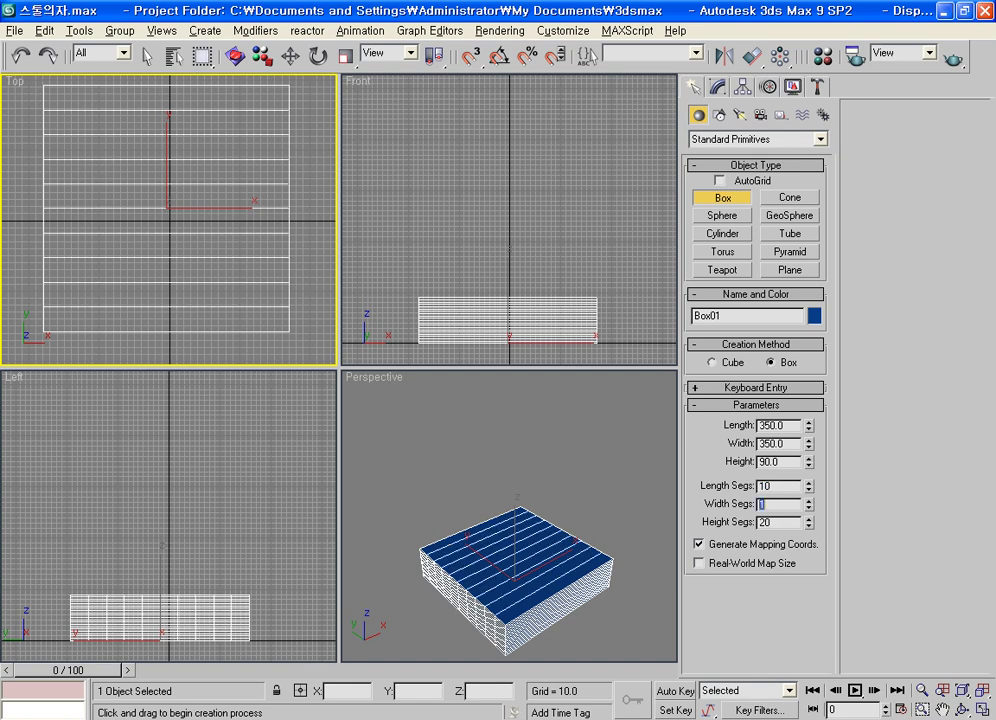
key("Tab")
type("3")
key("Return")
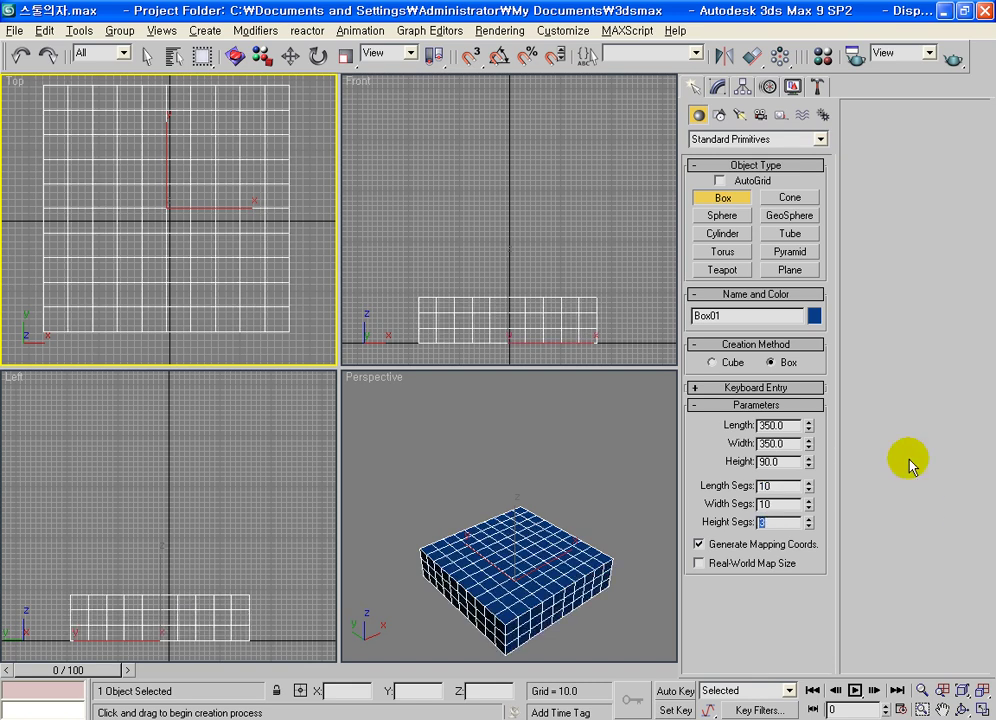
Position the box at X 0, Y 0, Z 370 using Move Type-In.
left_click(290, 56)
right_click(290, 56)
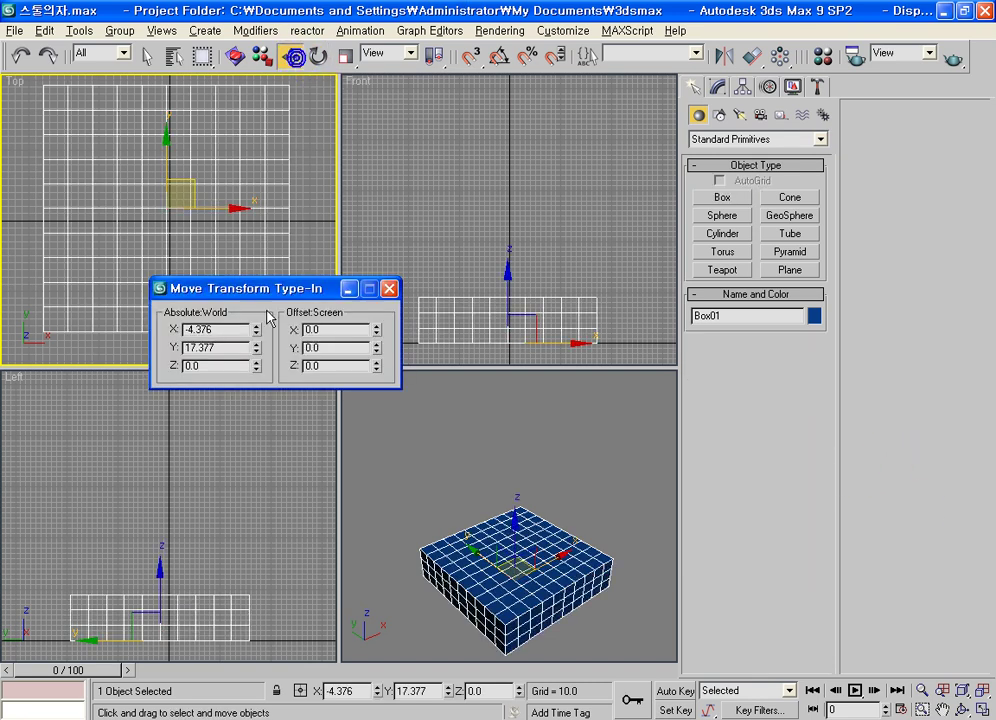
right_click(256, 330)
right_click(256, 347)
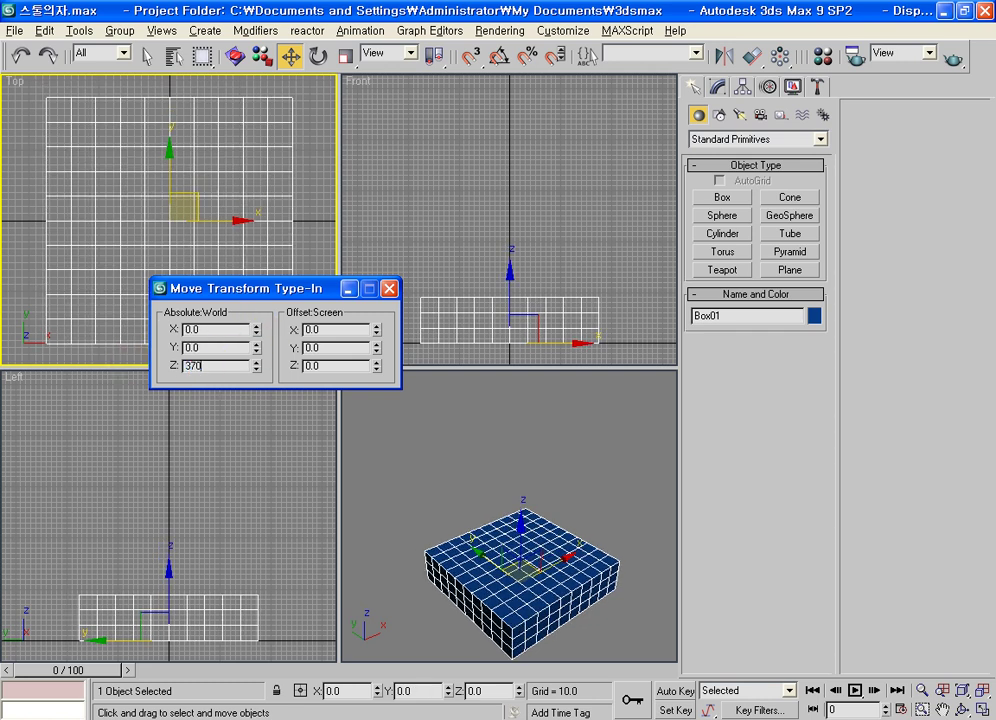
key("Return")
left_click(389, 288)
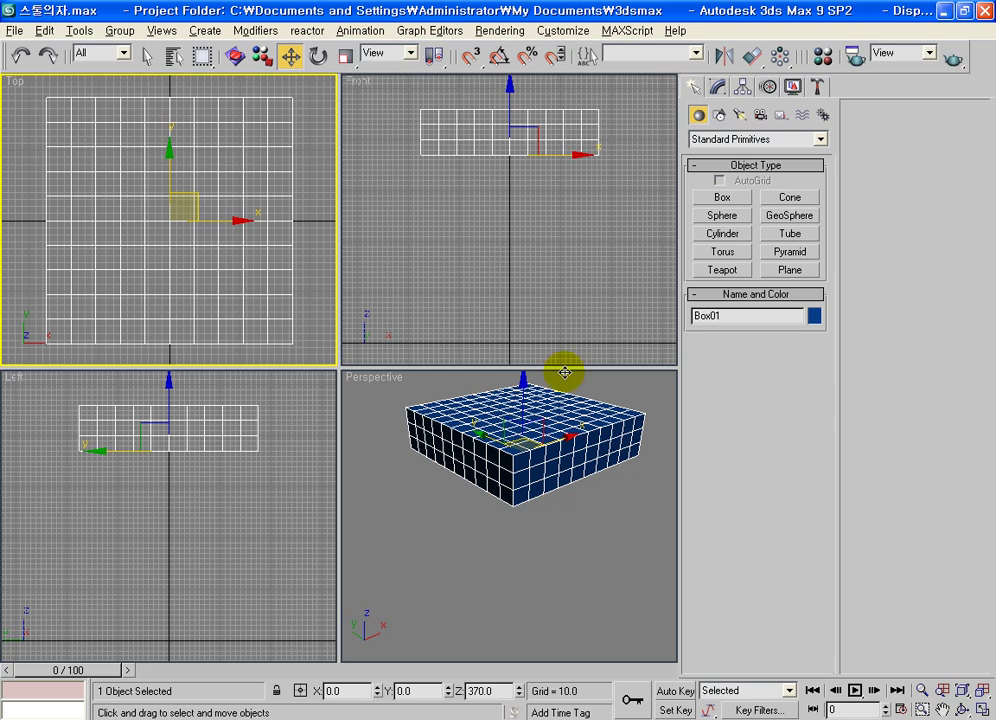
middle_click_drag(553, 447, 574, 333, "alt")
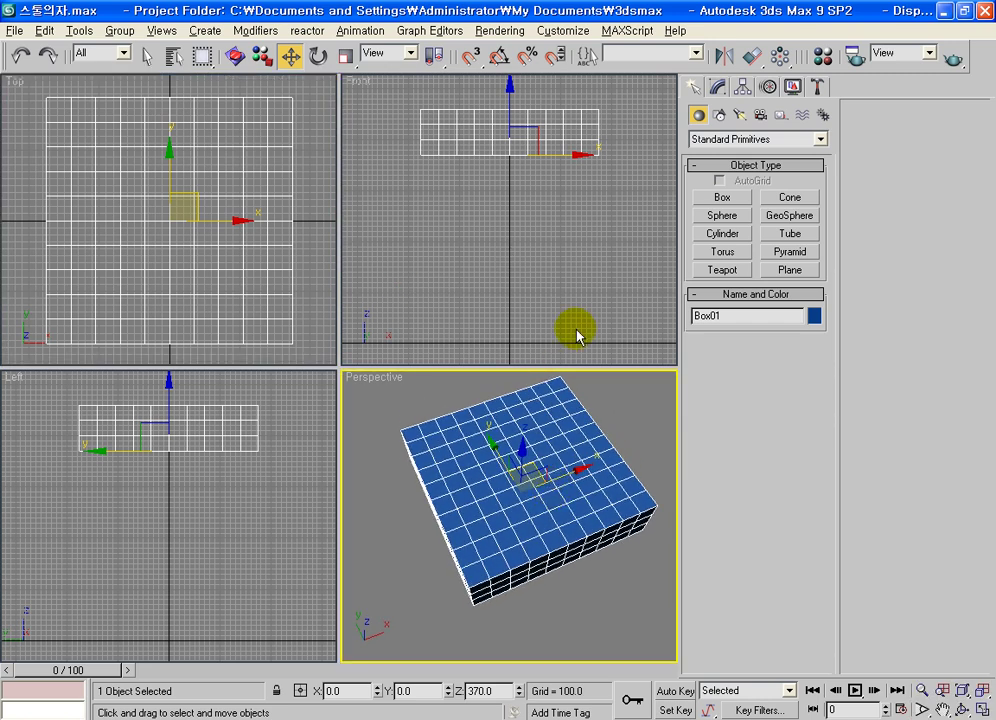
Add Edit Poly to the box and enable vertex Soft Selection with falloff 50.
left_click(718, 87)
left_click(789, 158)
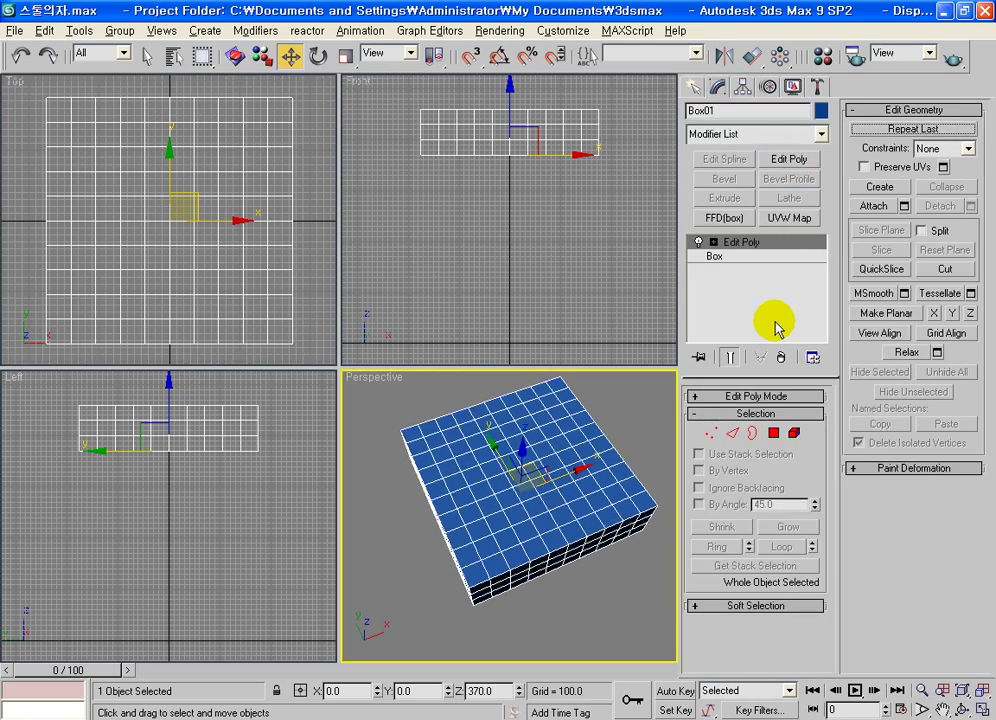
left_click(707, 430)
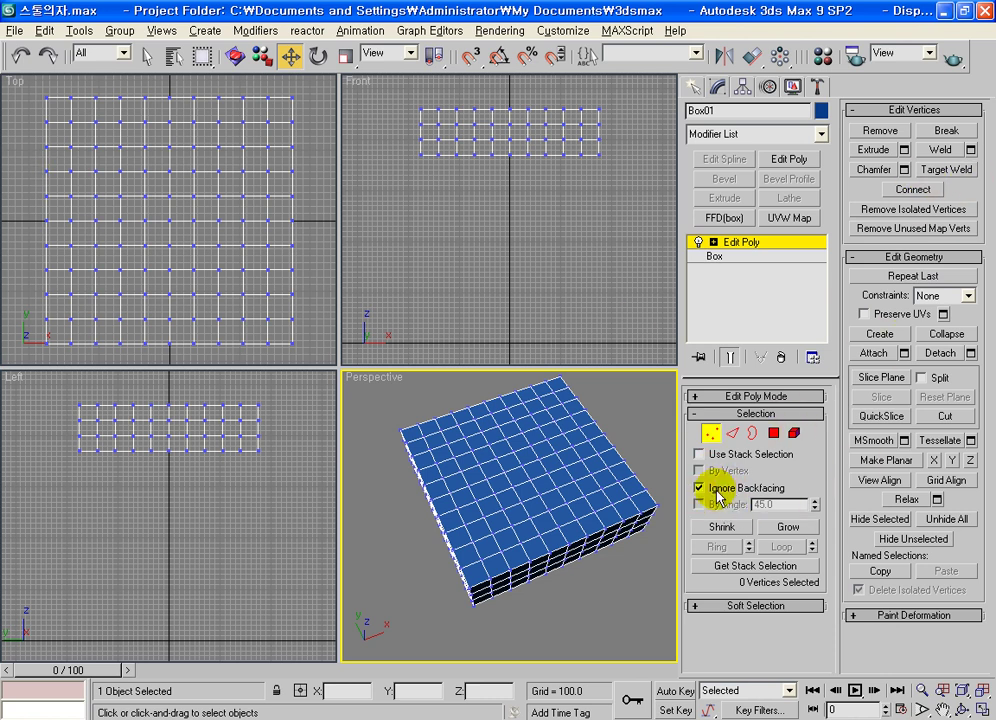
left_click(752, 605)
left_click(859, 129)
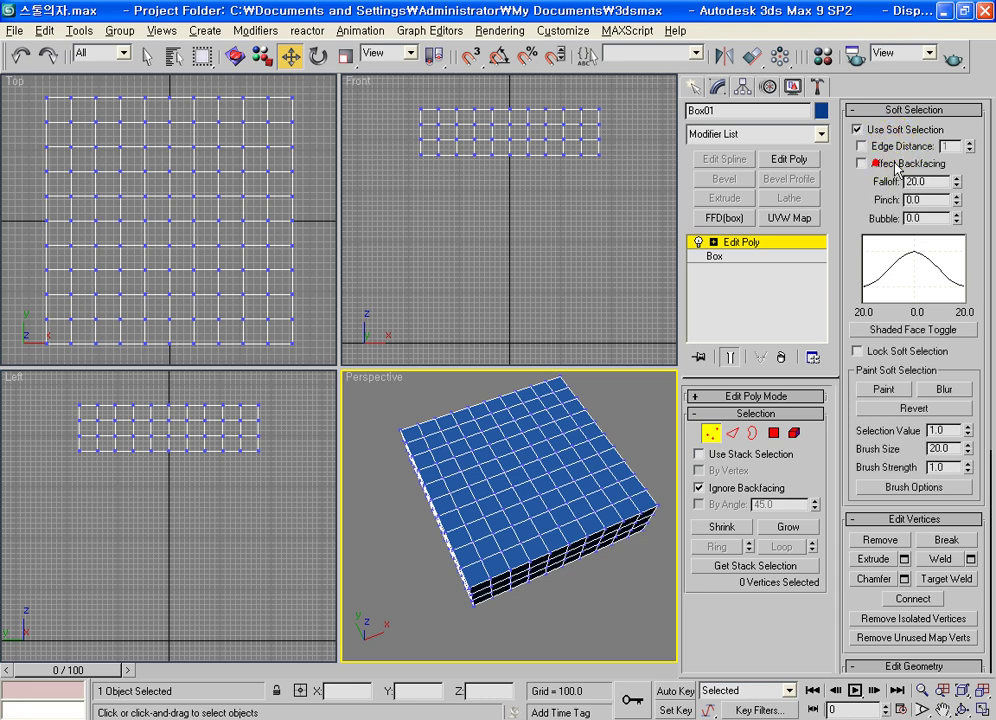
double_click(930, 182)
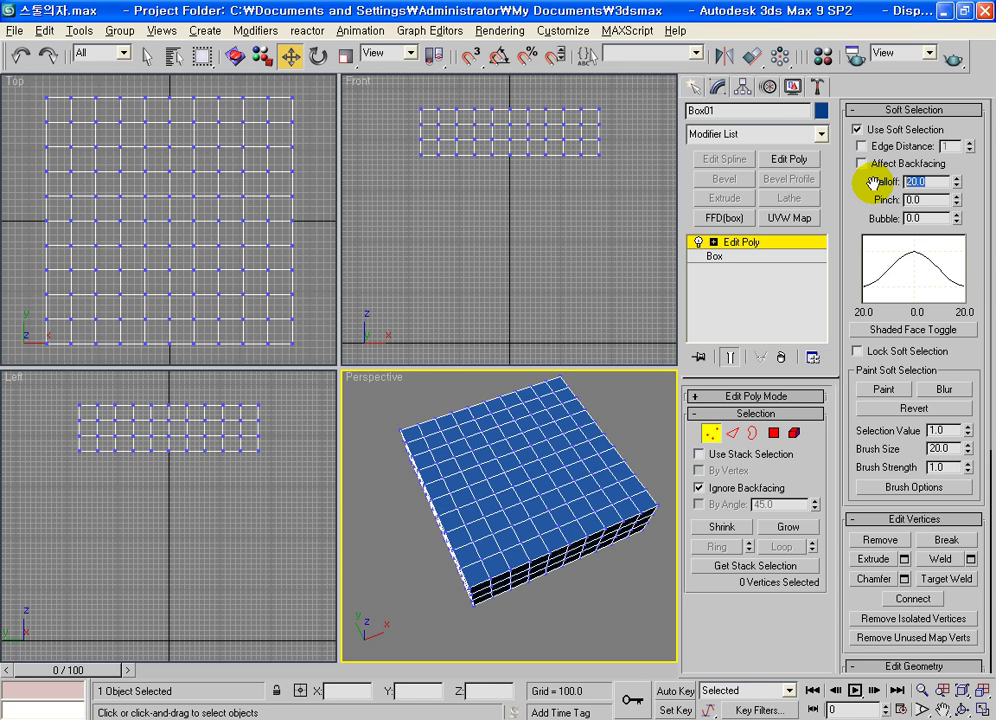
type("50")
Push four top vertices down in the Front view to form soft dimples.
left_click(120, 171)
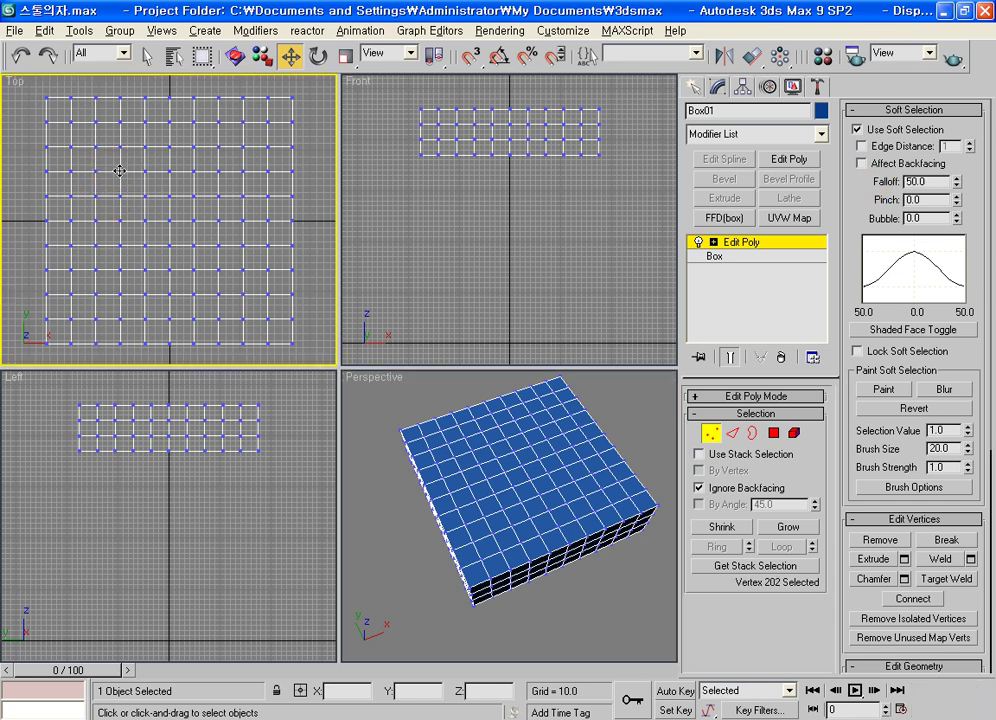
left_click(217, 171, "ctrl")
left_click(118, 270, "ctrl")
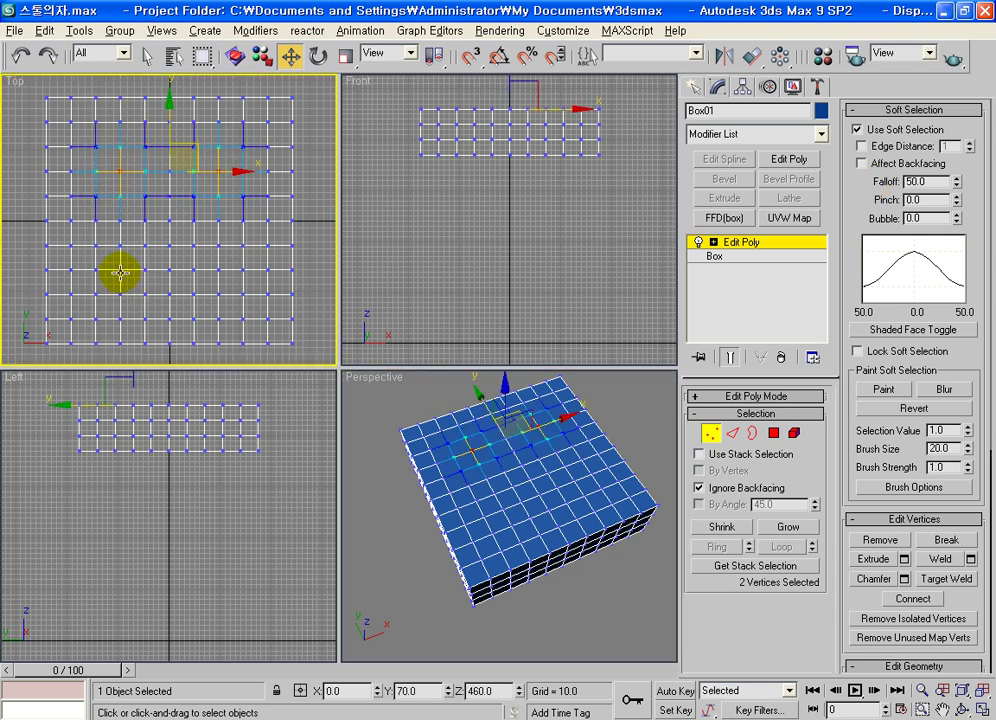
left_click(218, 267, "ctrl")
right_click(474, 183)
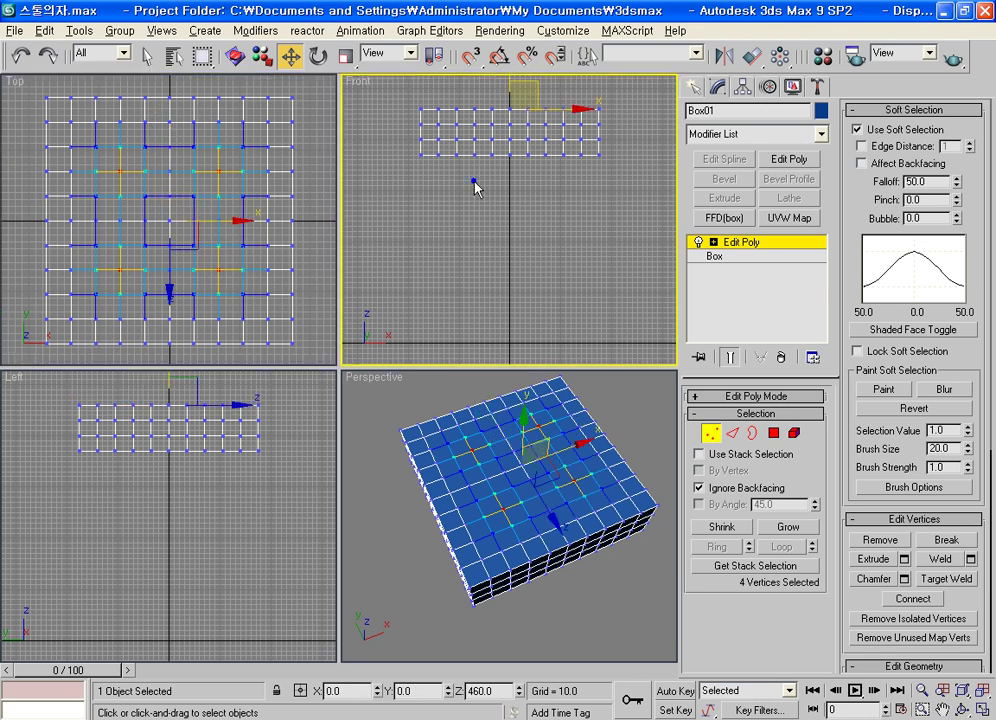
middle_click_drag(526, 104, 508, 145)
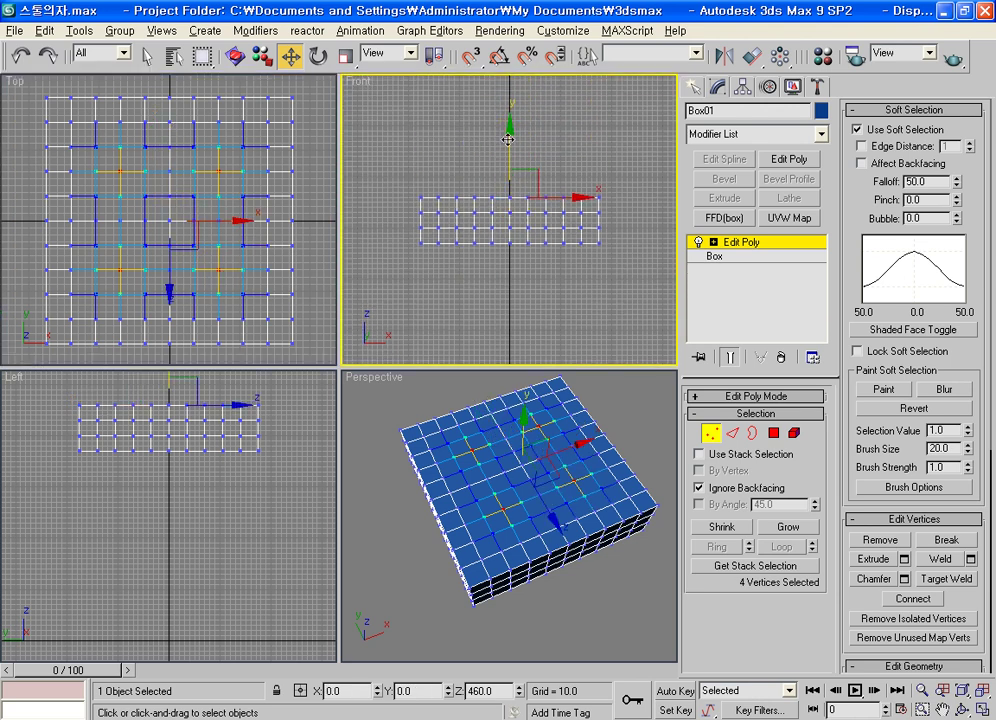
left_click_drag(508, 139, 508, 151)
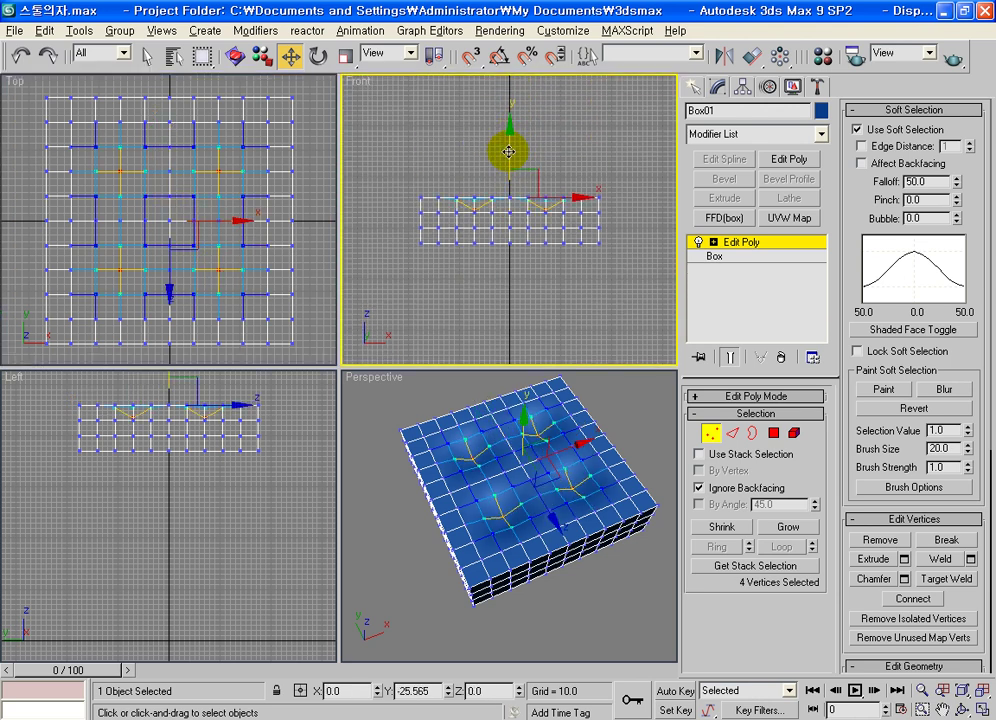
left_click(711, 433)
left_click(820, 134)
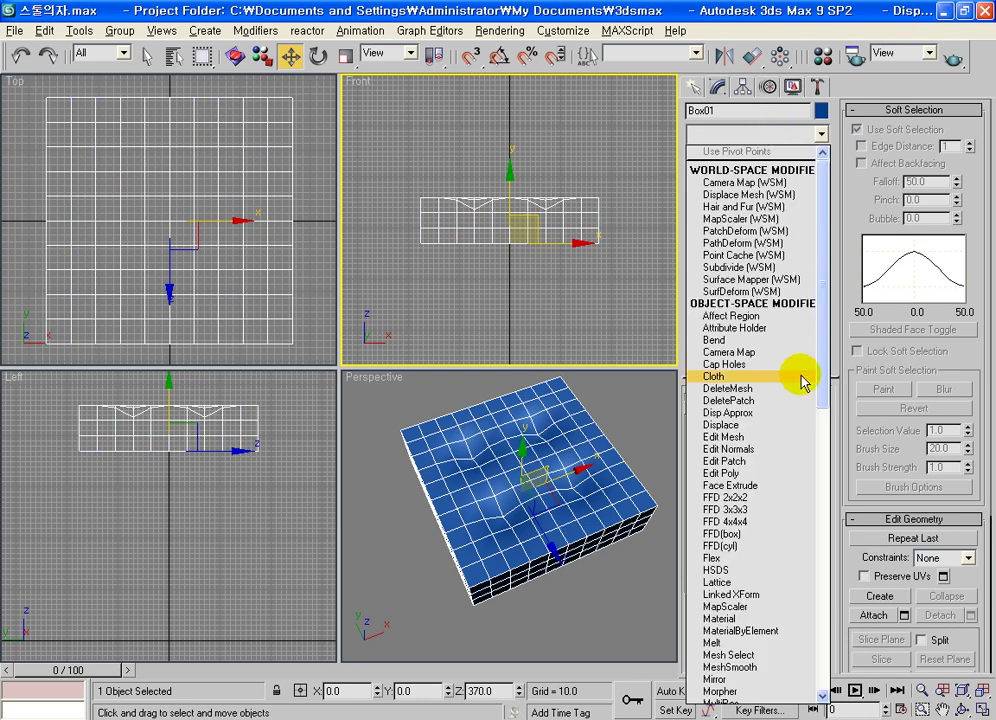
Add TurboSmooth and an FFD 4x4x4 modifier, entering its control points.
key("t")
left_click(757, 514)
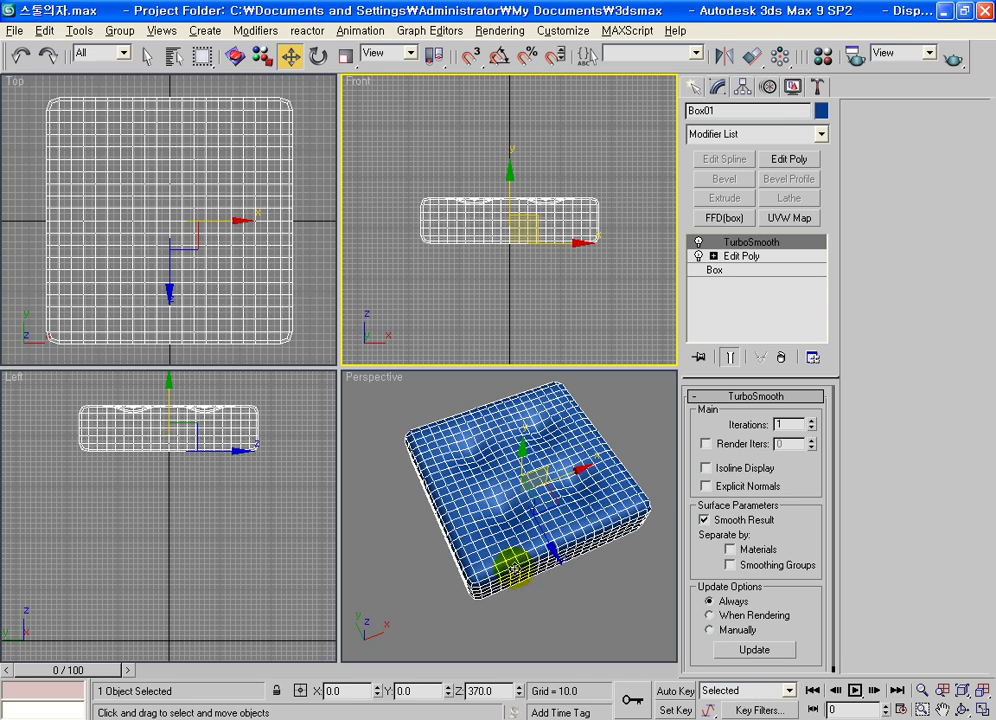
middle_click_drag(516, 560, 563, 545, "alt")
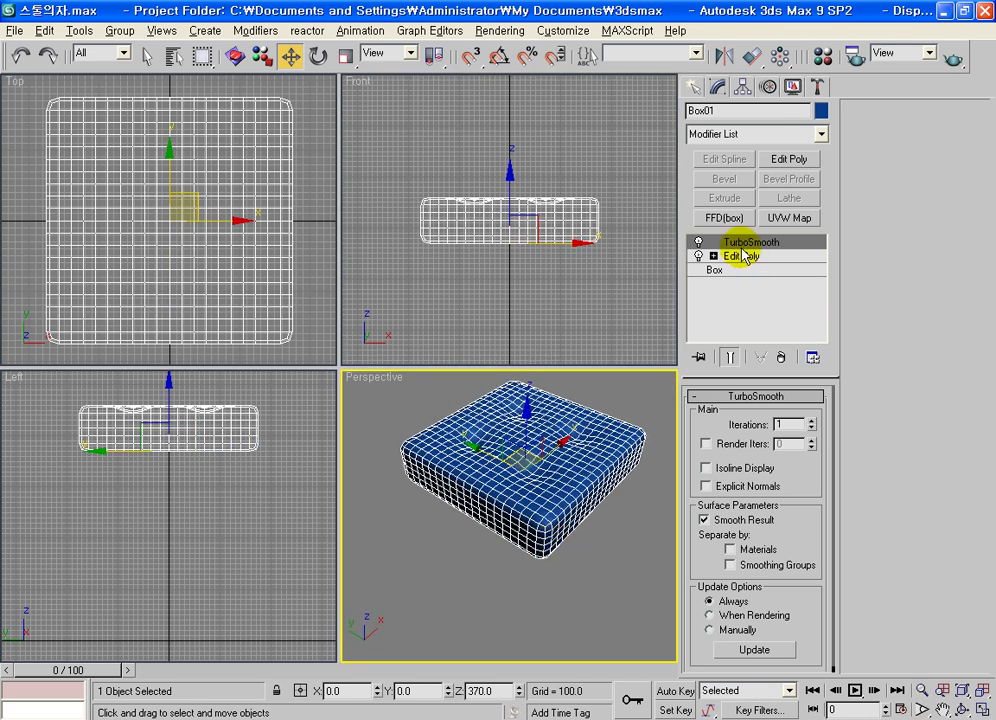
left_click(730, 218)
left_click(713, 242)
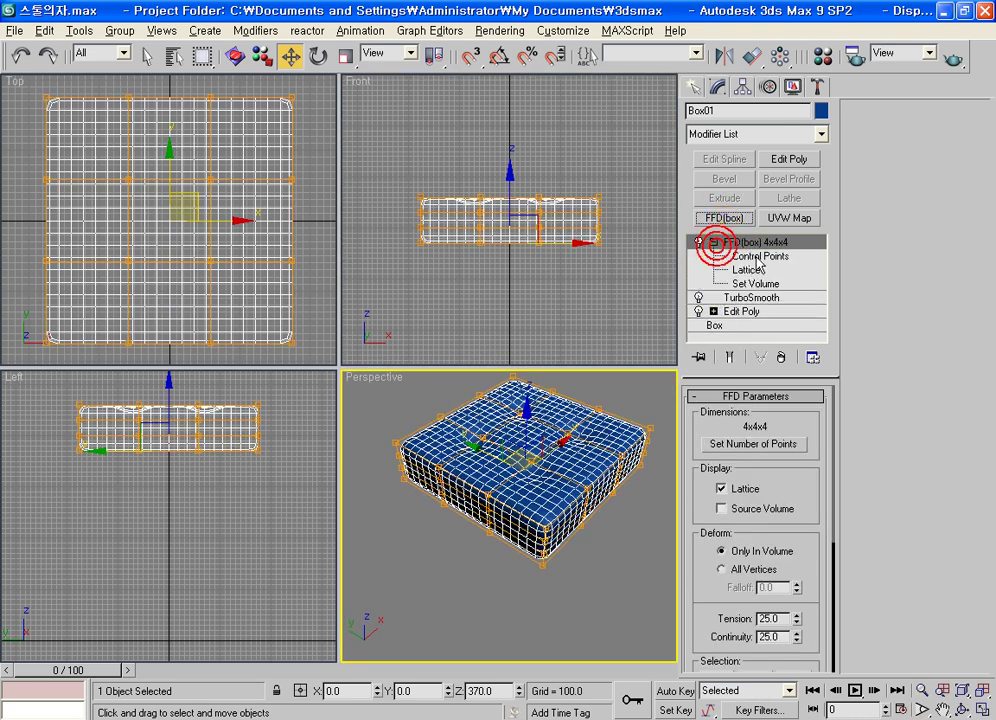
left_click(758, 256)
Raise the middle top lattice points on Z so the cushion top domes.
left_click_drag(108, 160, 240, 297)
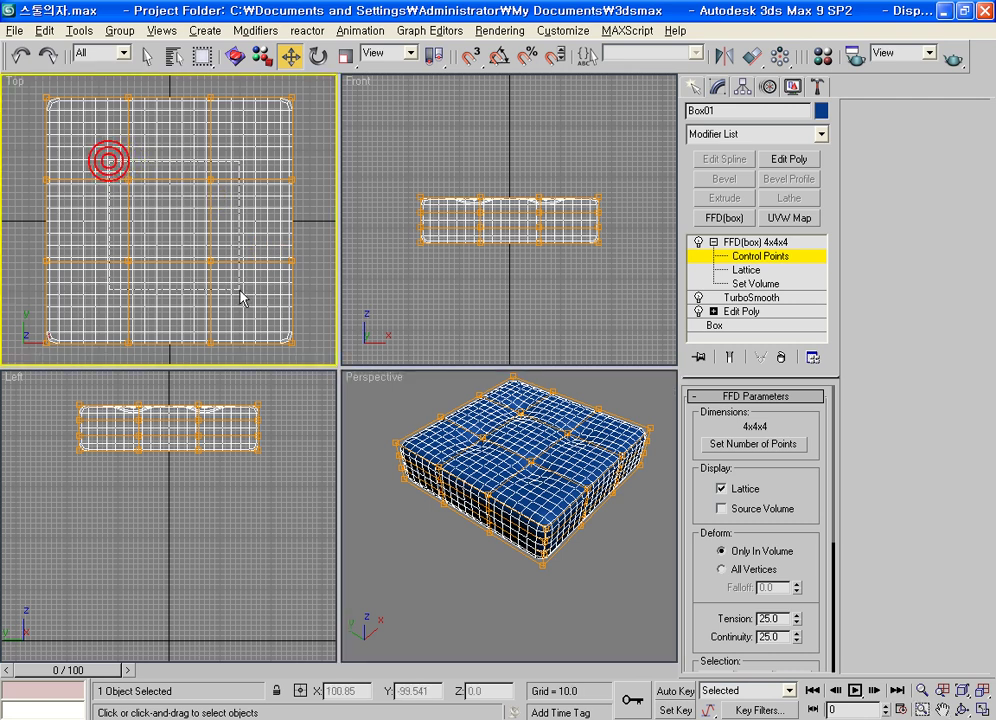
right_click(600, 170)
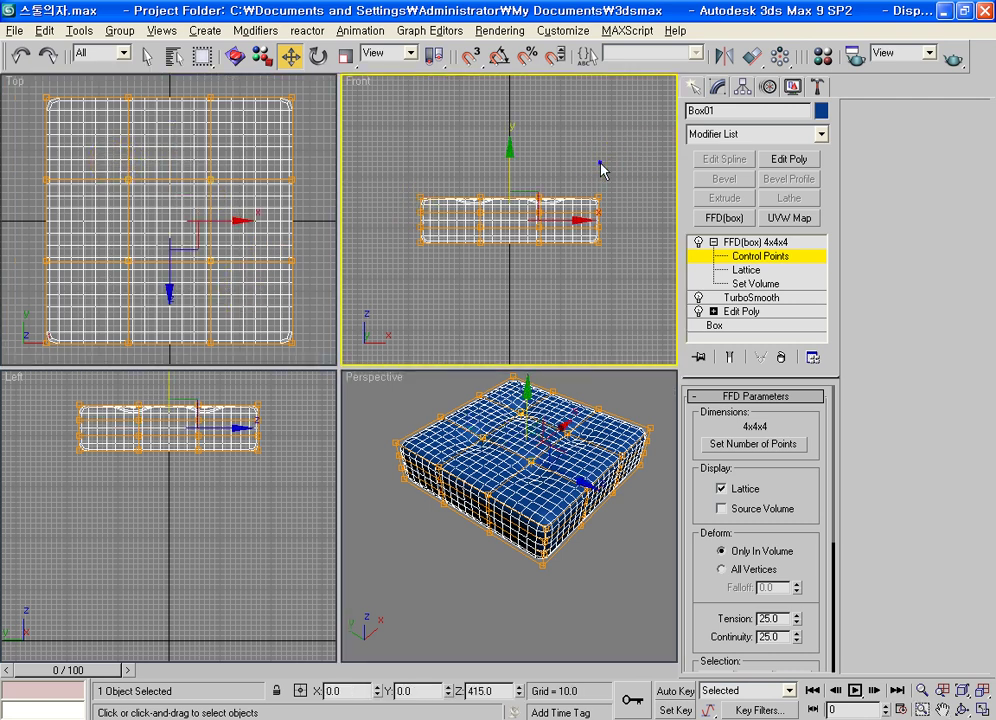
left_click(560, 266)
left_click_drag(477, 237, 456, 222)
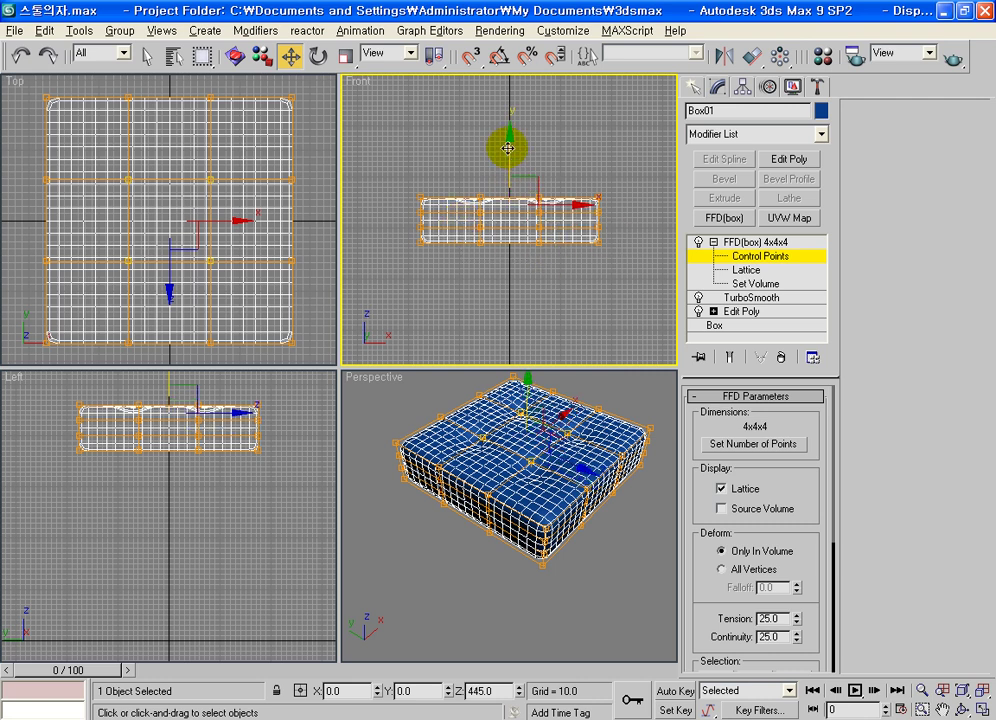
left_click_drag(508, 148, 508, 137)
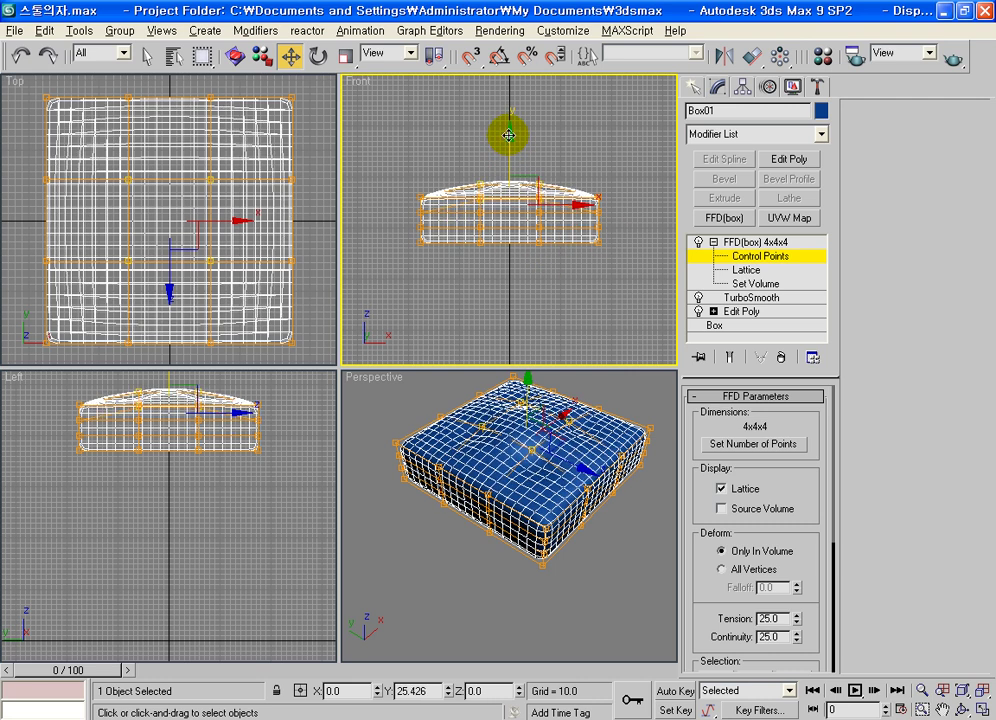
left_click(818, 257)
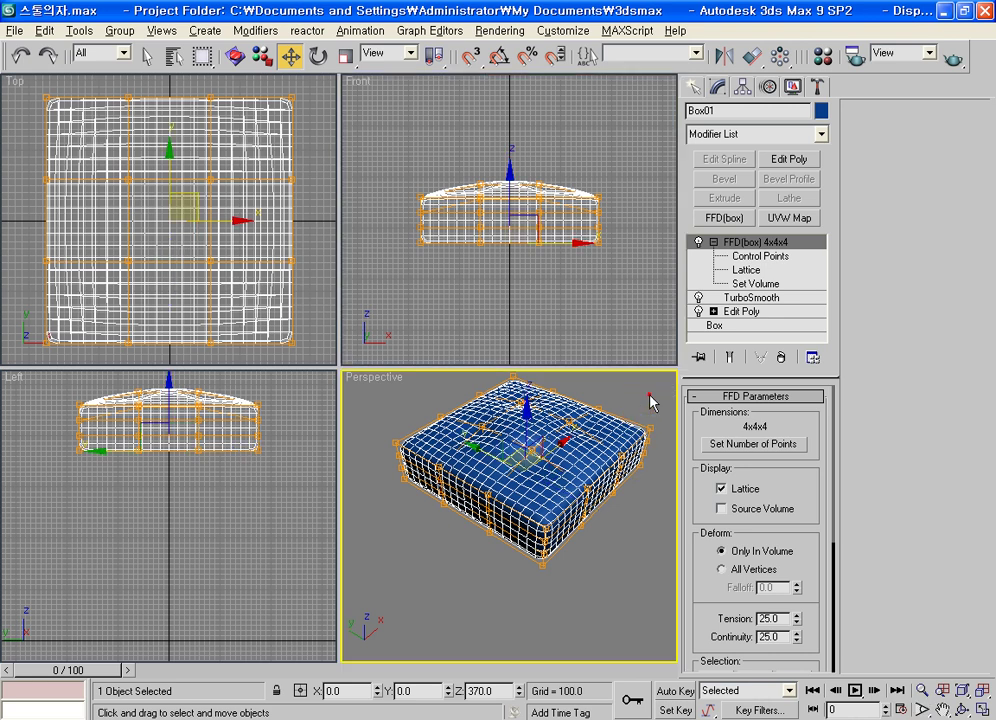
left_click(651, 400)
scroll(578, 504, "up", 4)
scroll(567, 509, "up", 3)
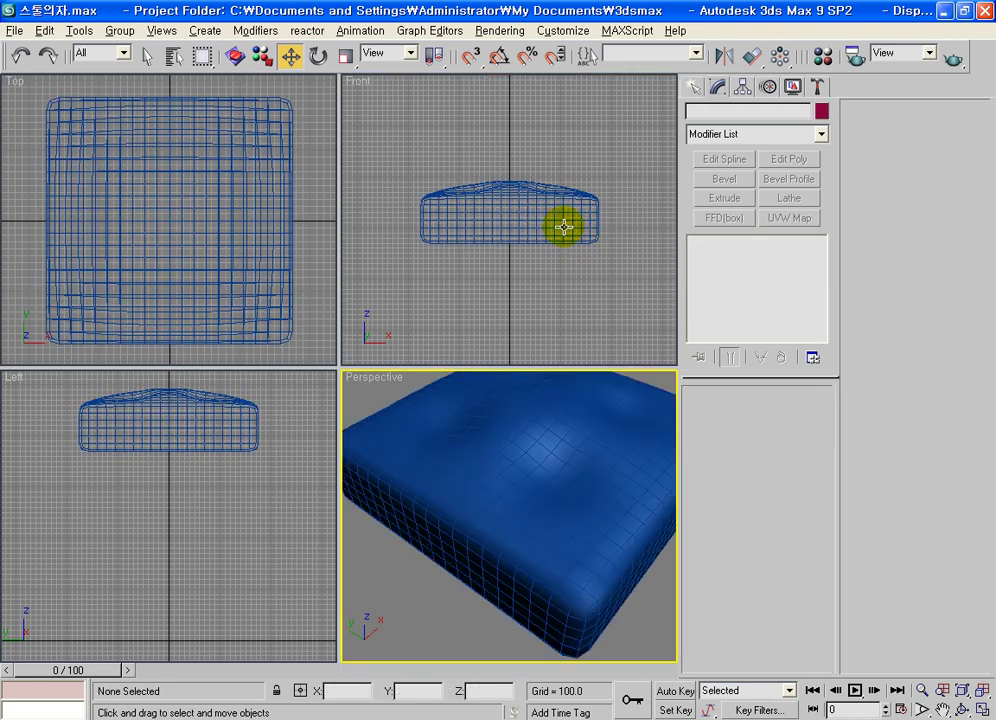
left_click(567, 220)
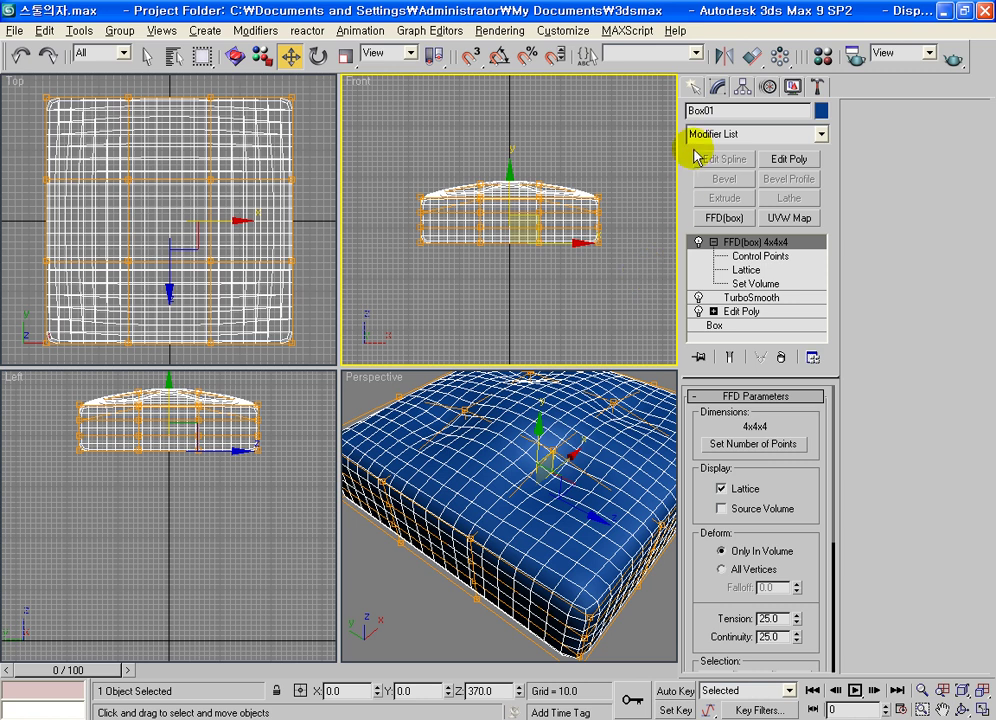
Draw a Section plane across the cushion in the top view.
left_click(692, 87)
left_click(720, 116)
left_click(722, 302)
left_click_drag(173, 218, 322, 80)
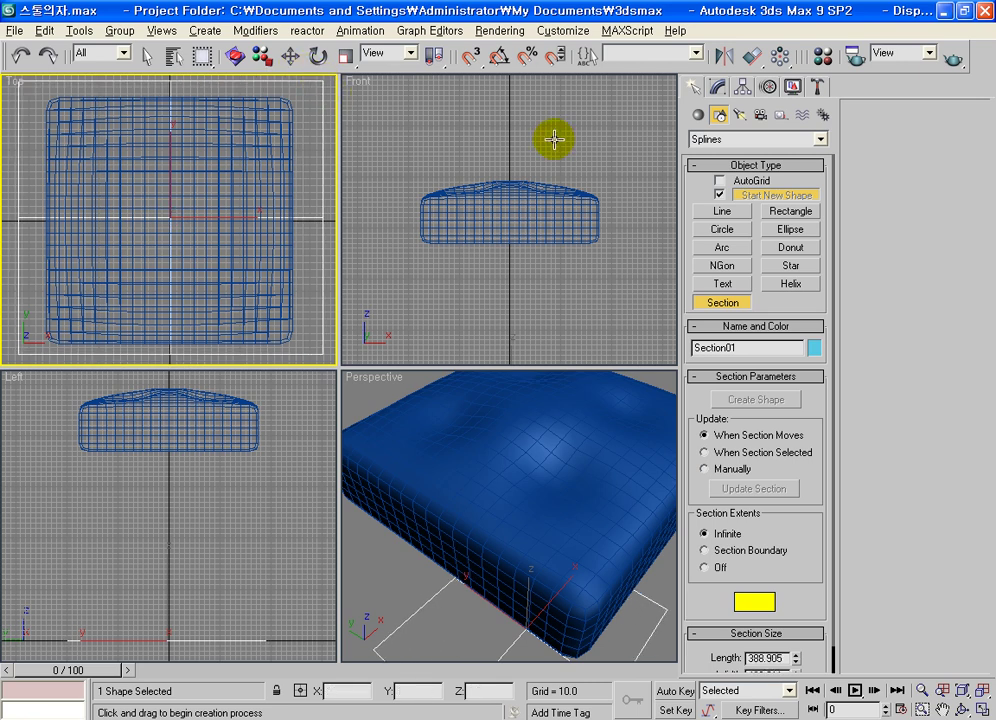
scroll(545, 140, "down", 3)
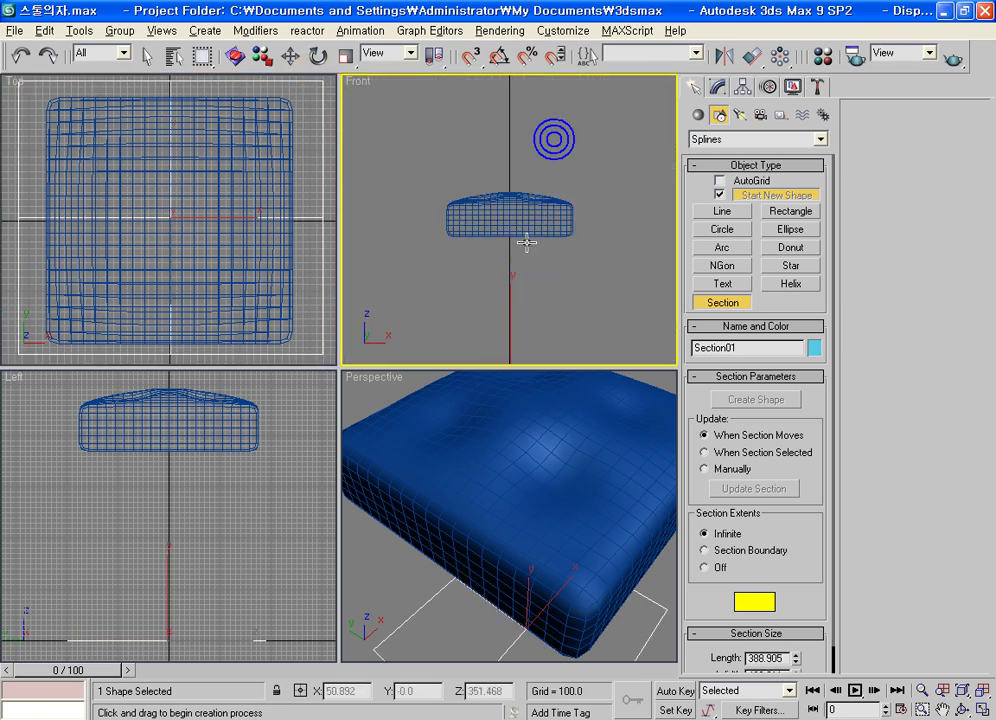
Raise the section plane to the cushion's top edge seam.
left_click(290, 56)
left_click_drag(511, 268, 515, 147)
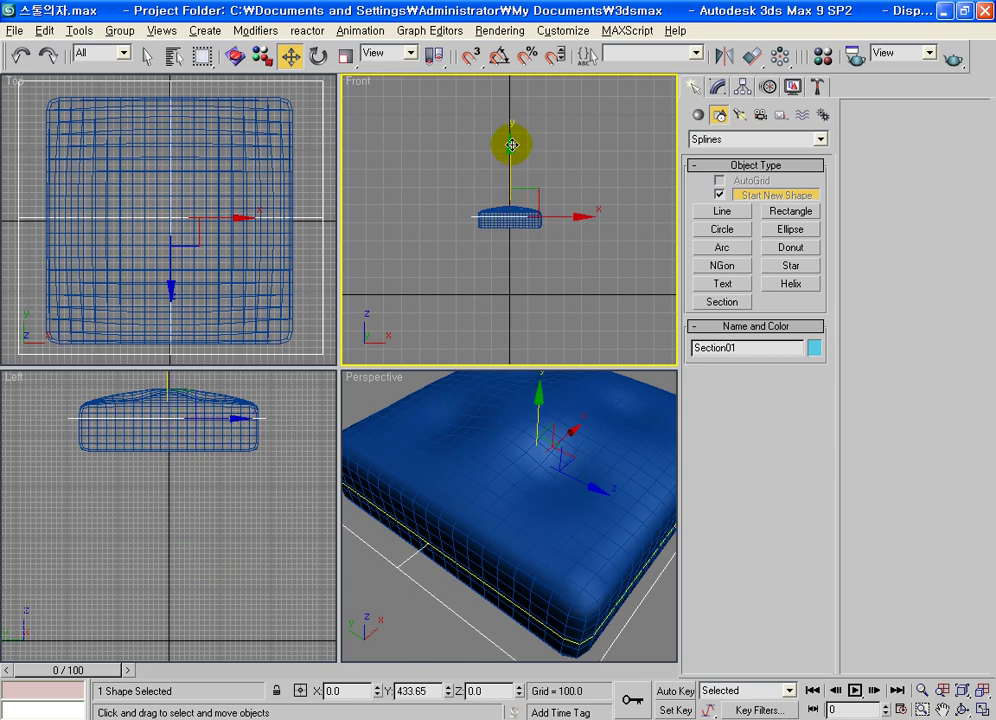
middle_click_drag(591, 513, 590, 545)
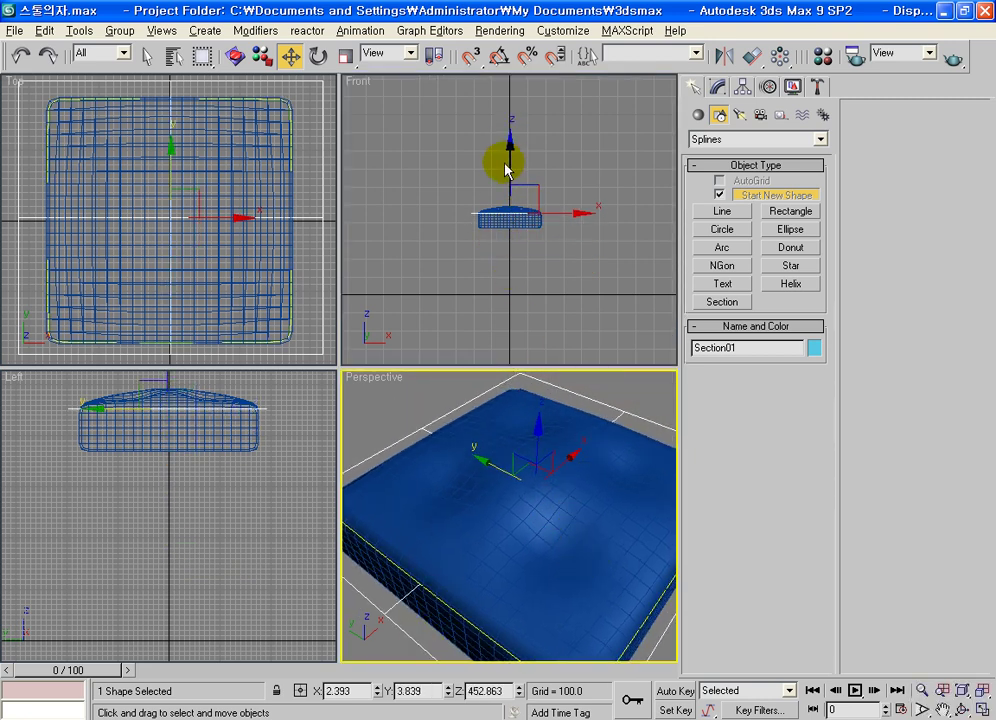
scroll(507, 162, "up", 1)
scroll(509, 162, "up", 2)
scroll(508, 165, "up", 3)
scroll(516, 195, "up", 3)
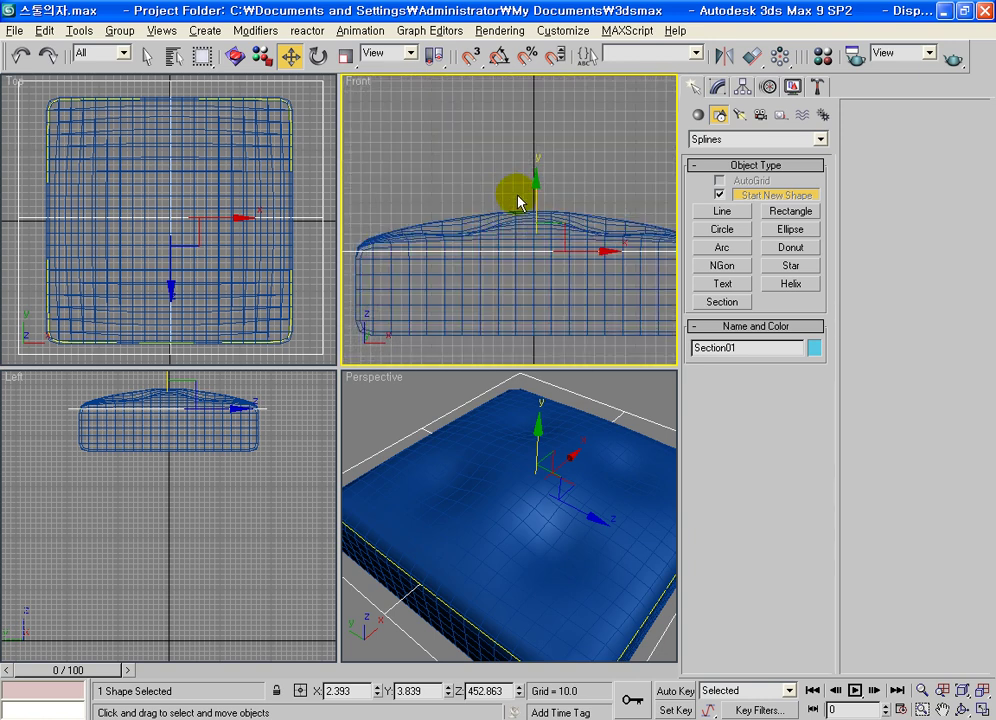
left_click_drag(535, 183, 537, 179)
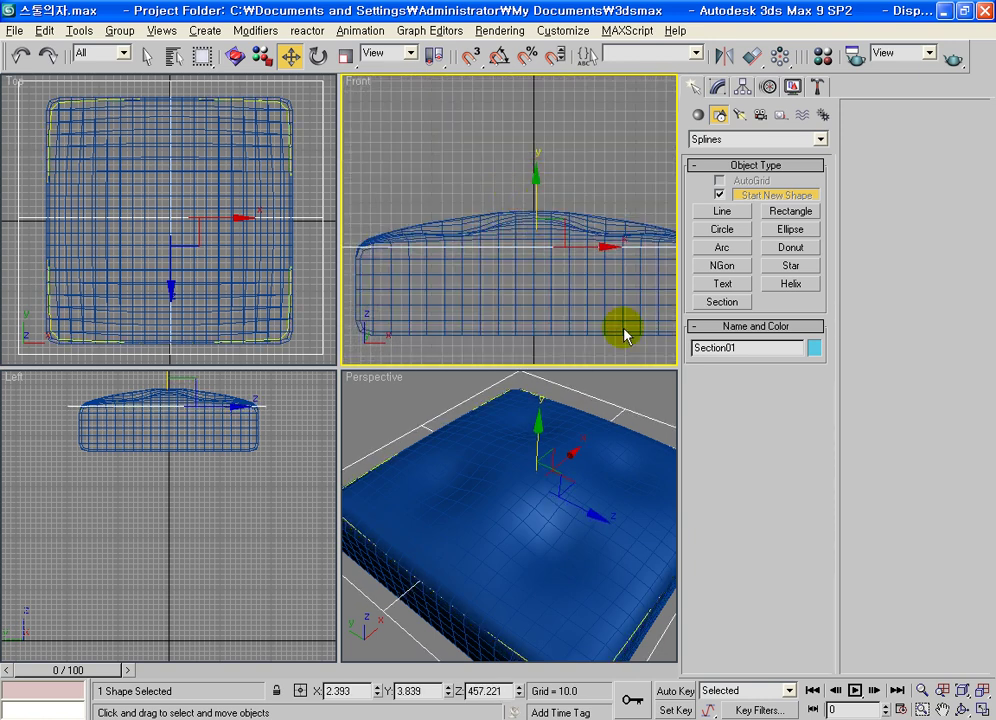
left_click_drag(537, 179, 622, 405)
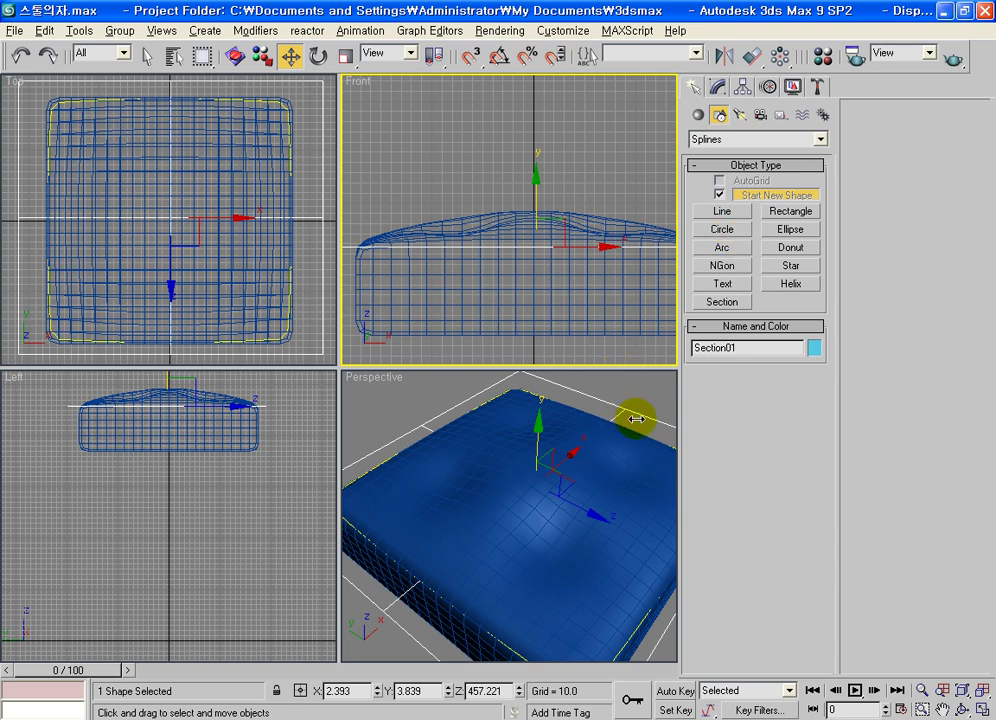
Create the shape SShape01 from the section slice.
left_click(717, 88)
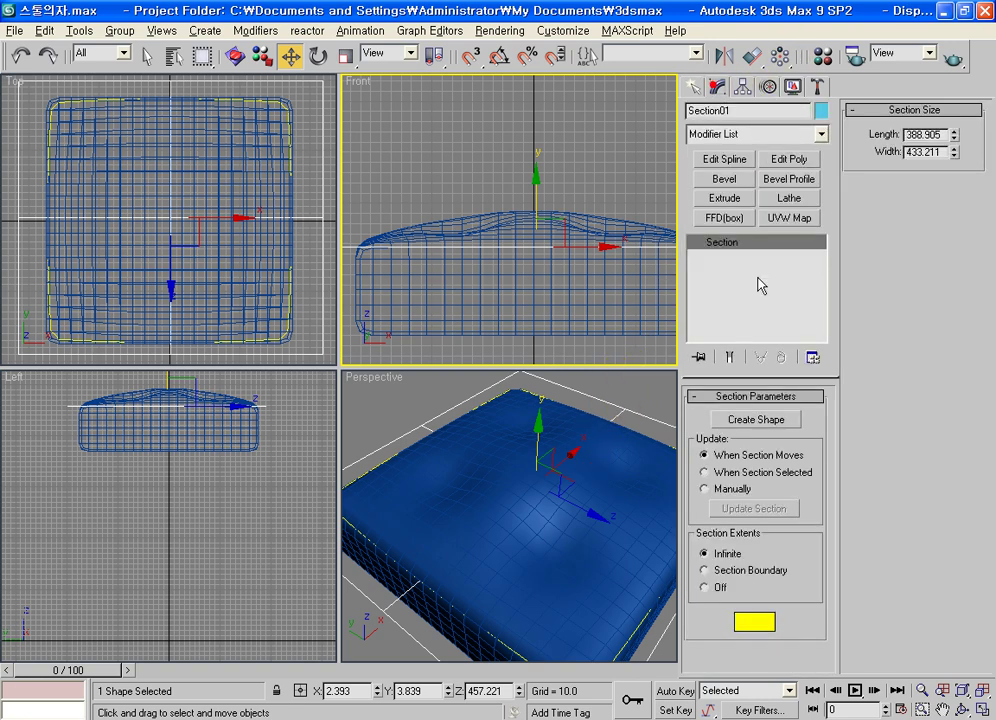
left_click(766, 419)
left_click(577, 347)
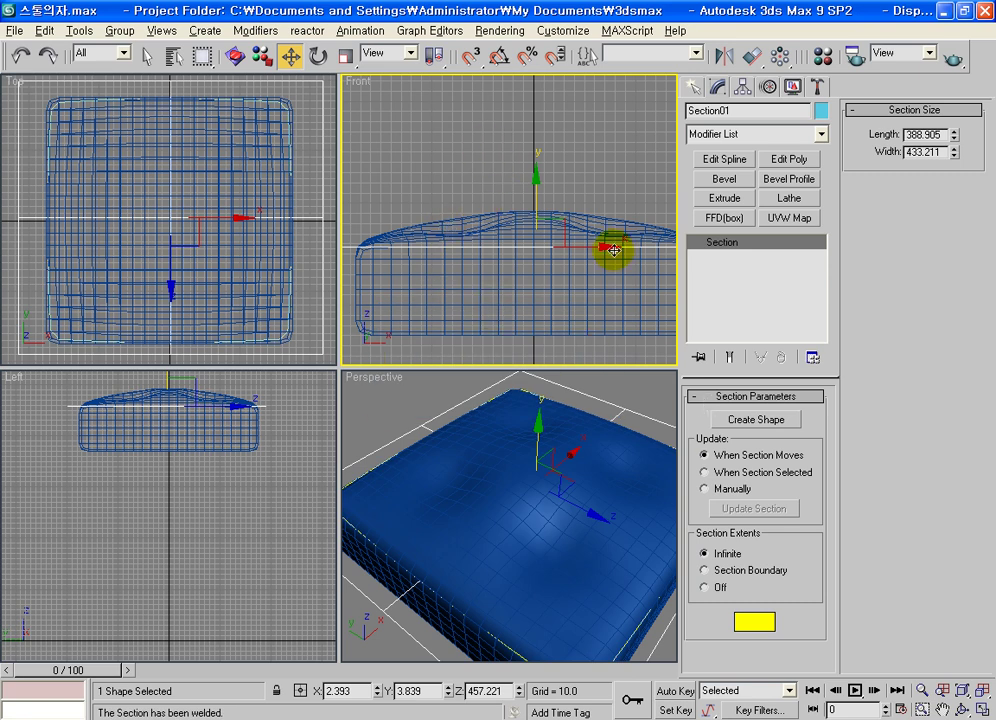
left_click(613, 250)
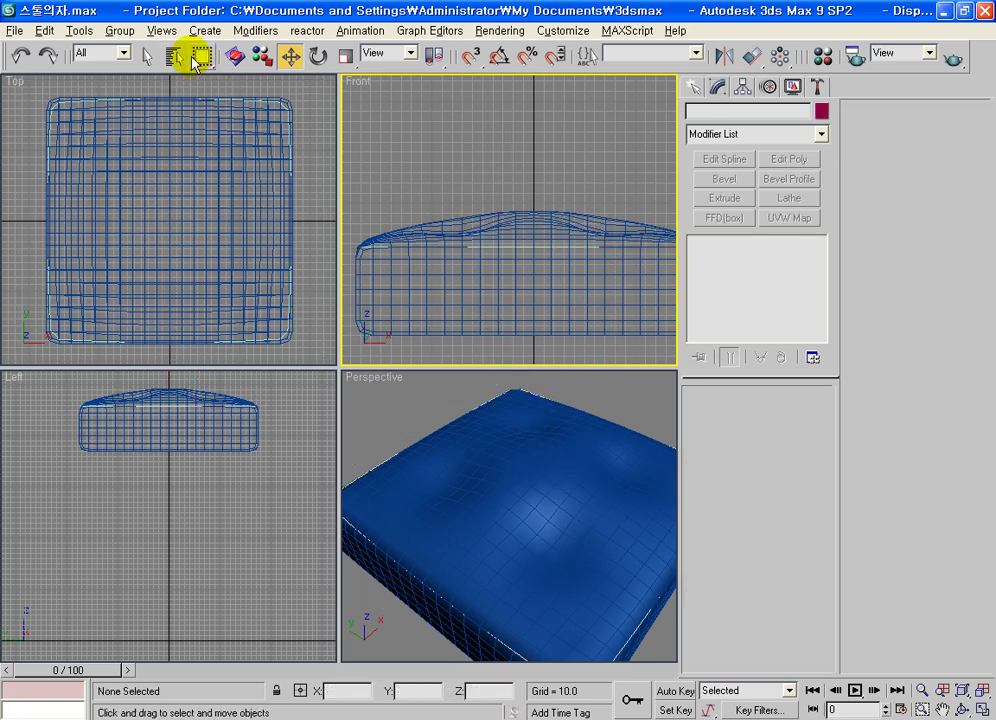
Select SShape01 by name from the object list.
left_click(173, 57)
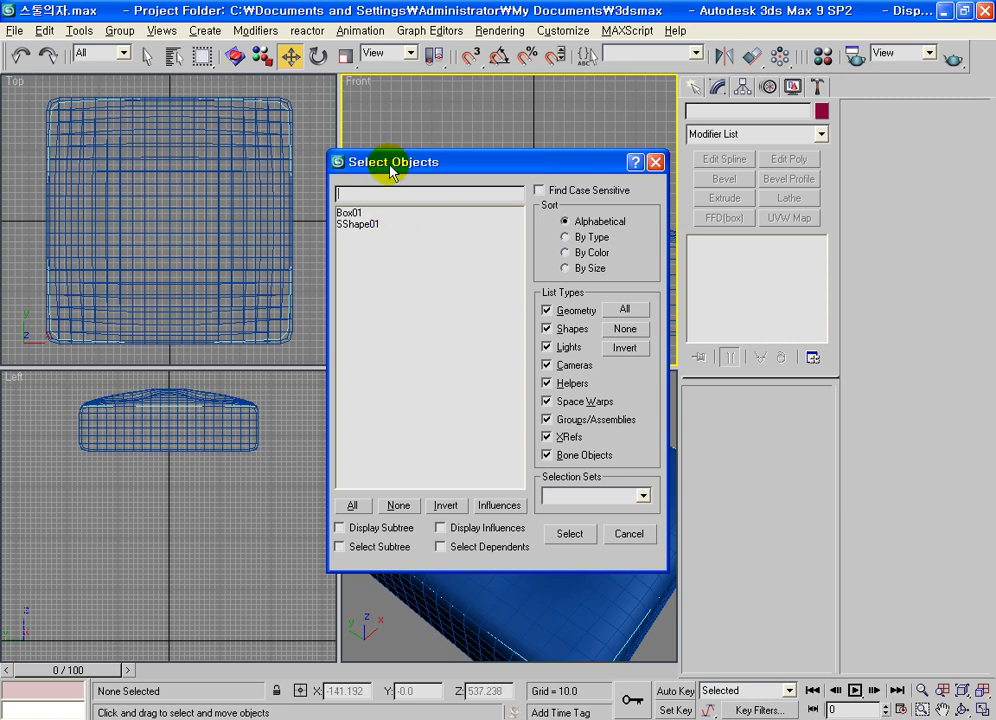
left_click(366, 225)
left_click(569, 533)
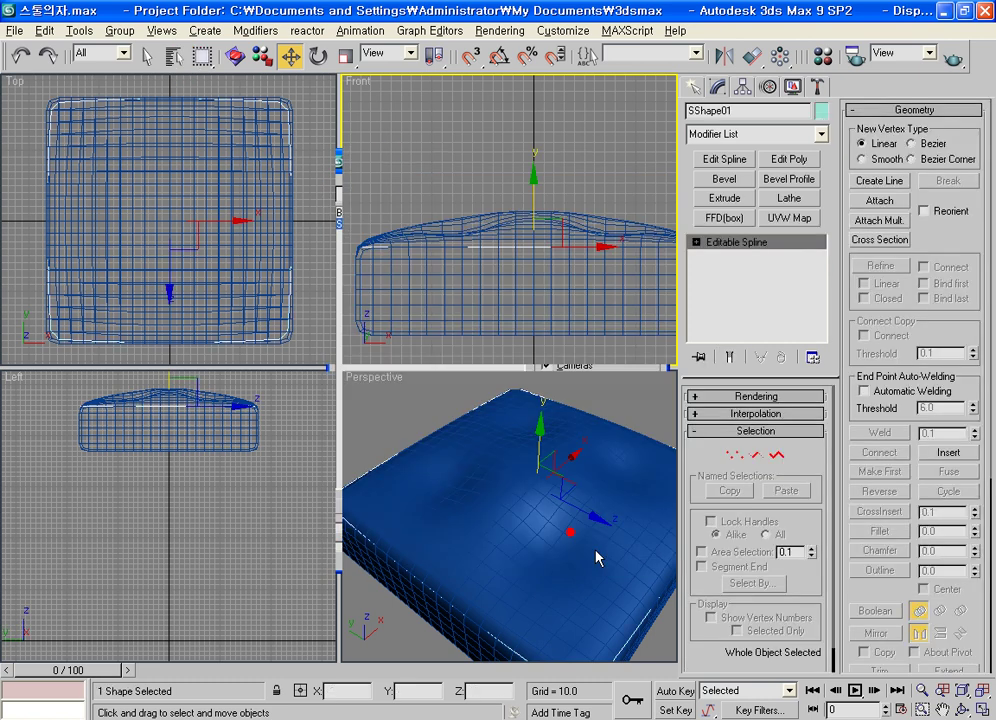
scroll(596, 565, "down", 2)
scroll(591, 569, "down", 2)
scroll(596, 562, "down", 1)
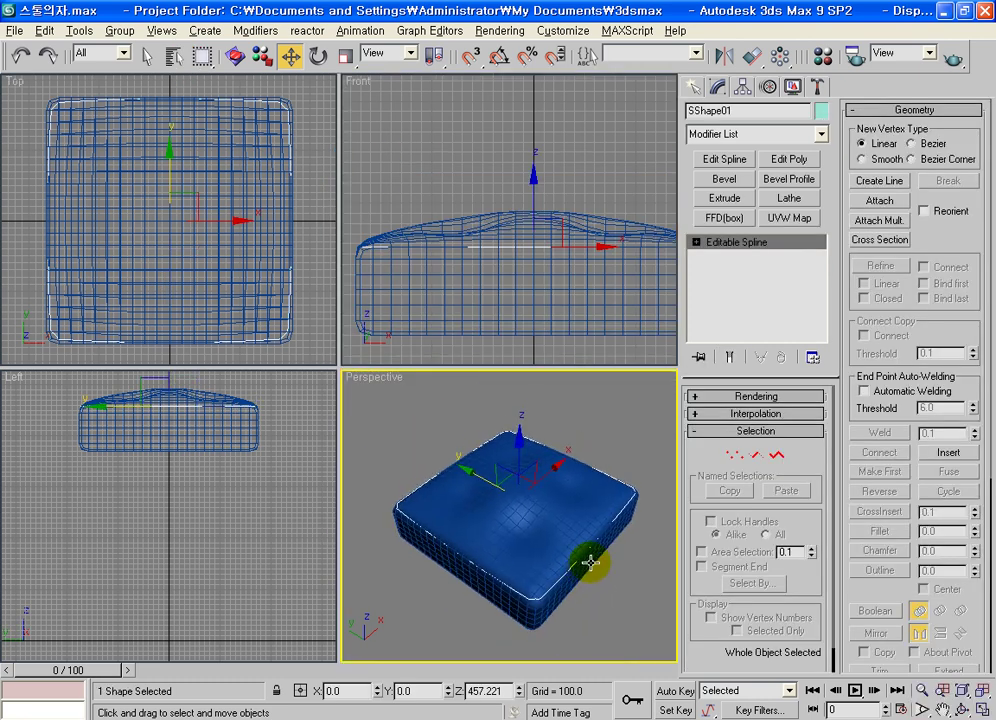
Enable SShape01 in renderer and viewport with a 3.0 tube thickness.
left_click(748, 396)
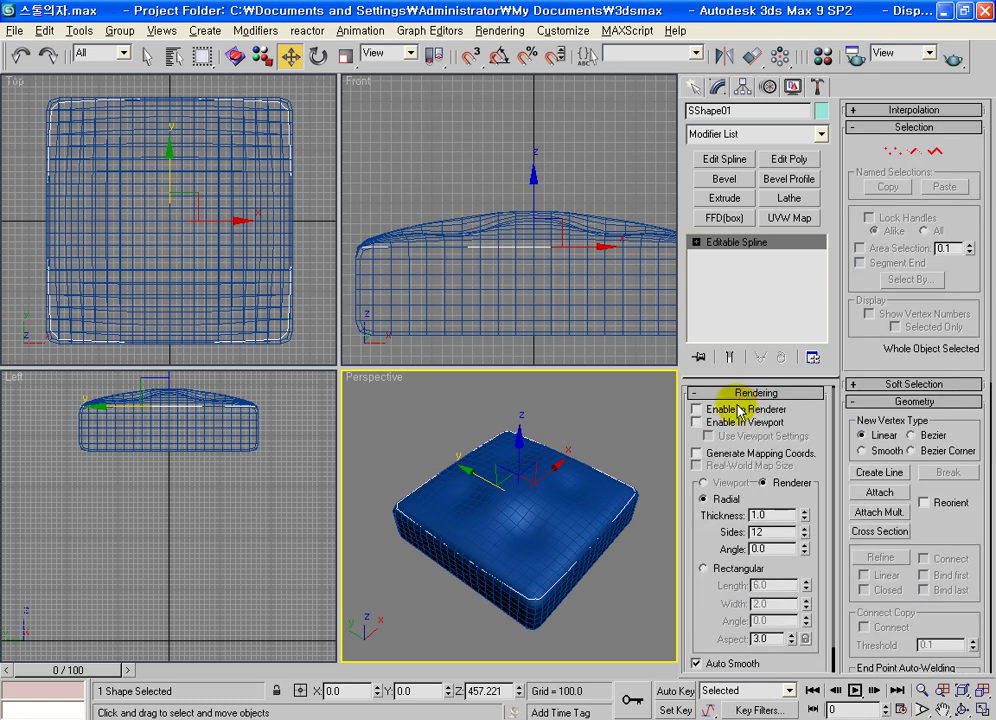
left_click(729, 422)
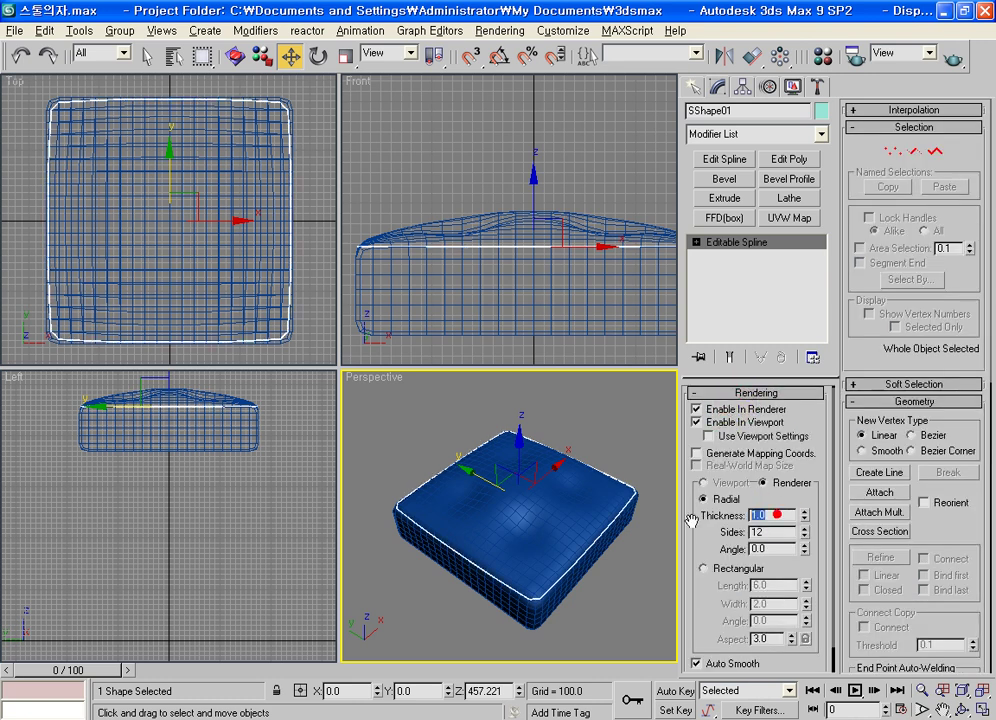
type("3")
key("Return")
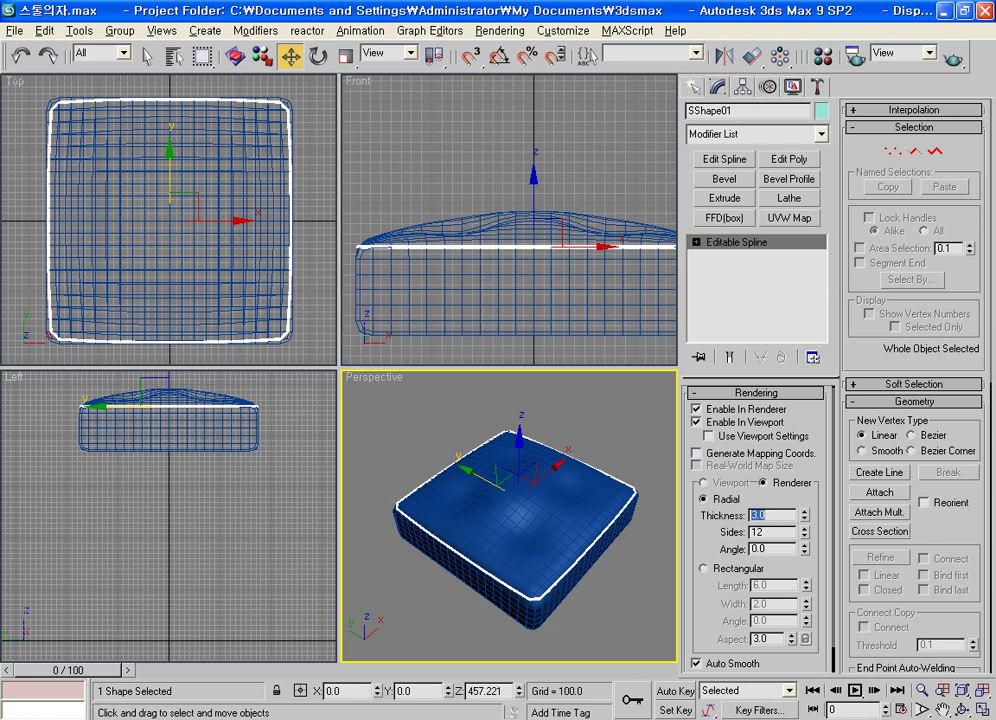
scroll(540, 570, "up", 5)
scroll(554, 468, "up", 3)
scroll(554, 468, "down", 2)
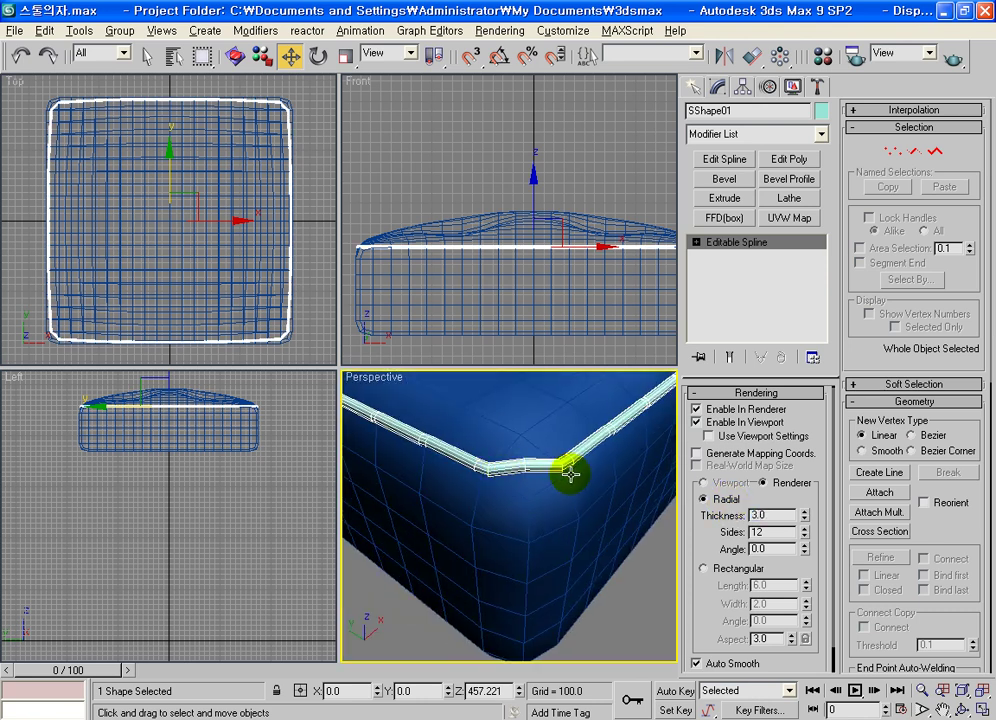
mouse_move(634, 511)
middle_mouse_down("alt")
mouse_move(594, 541)
mouse_move(568, 538)
middle_mouse_up("alt")
scroll(594, 541, "down", 5)
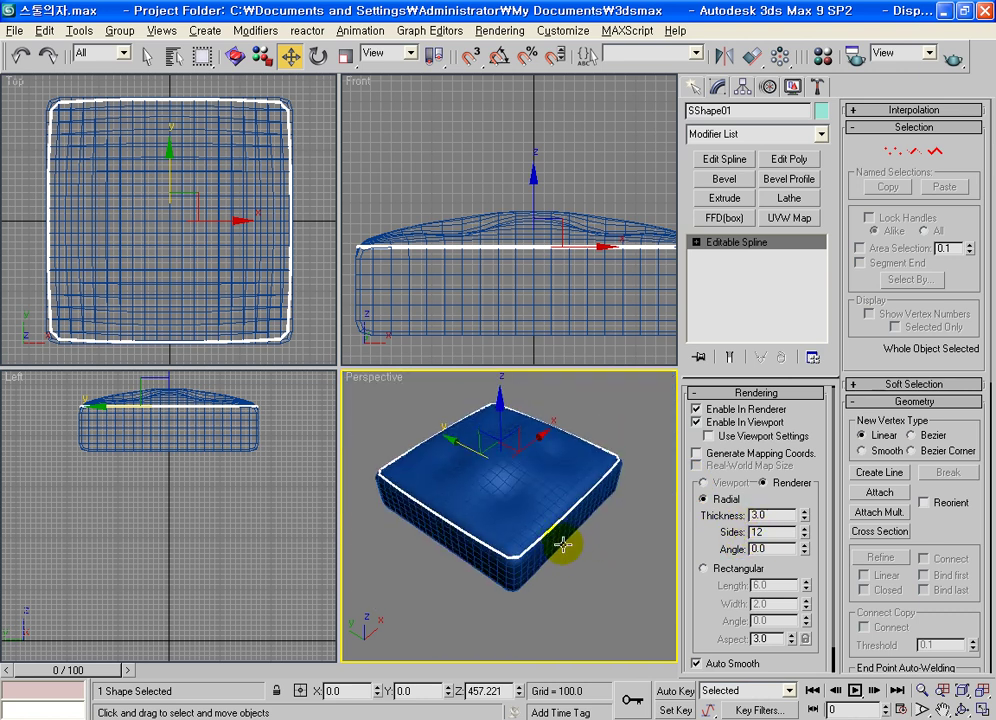
Draw a new box footprint in the top view beneath the cushion.
left_click(587, 167)
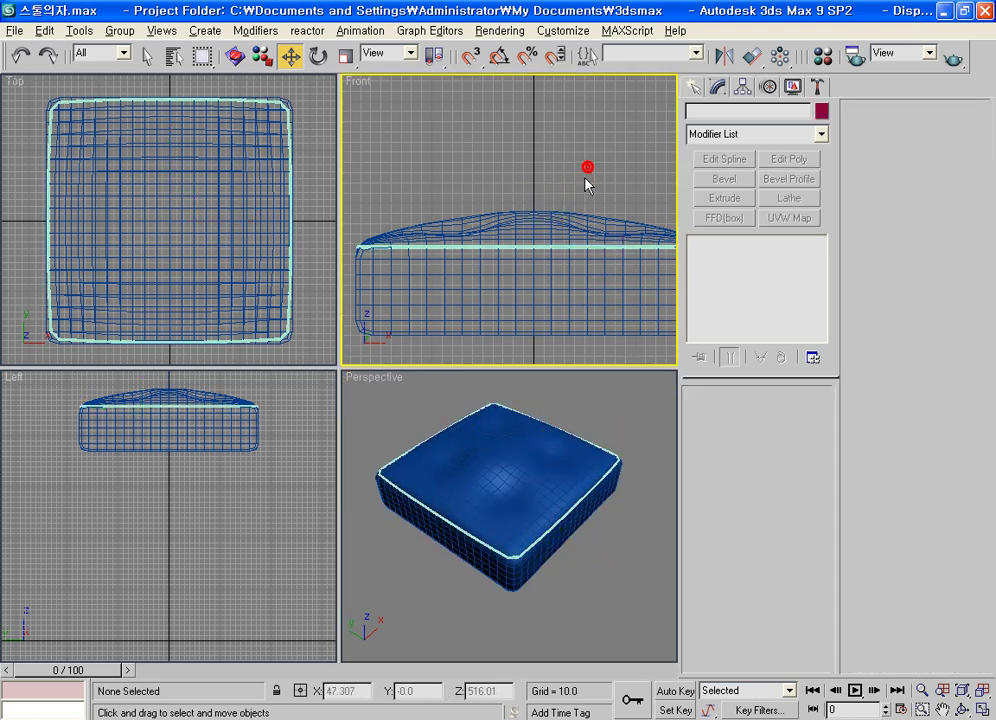
left_click(309, 226)
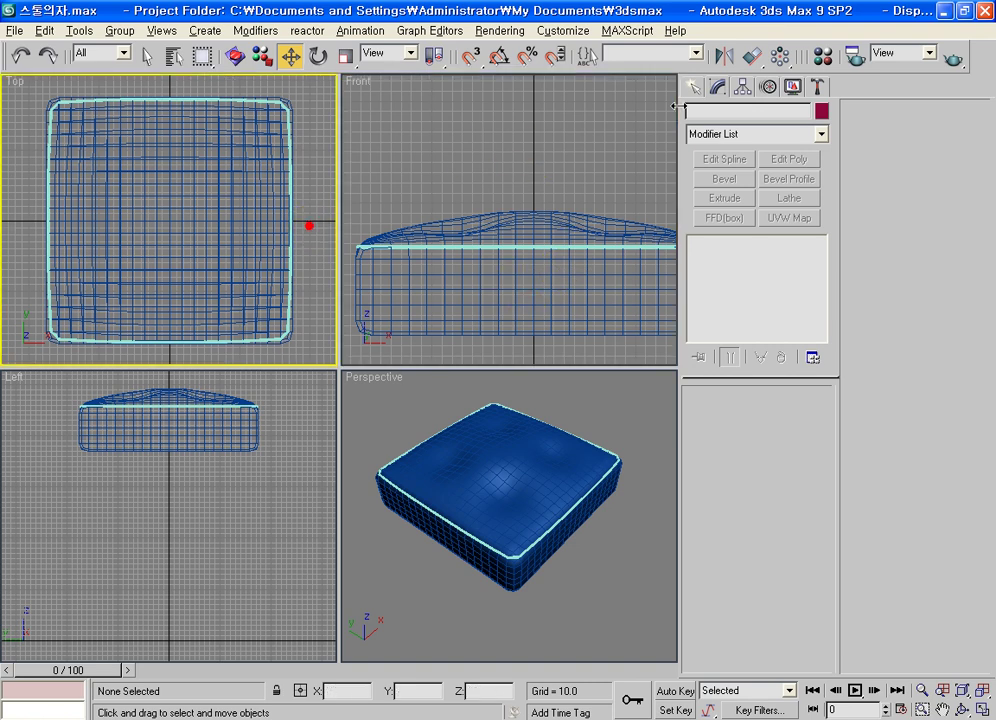
left_click(692, 88)
left_click(700, 117)
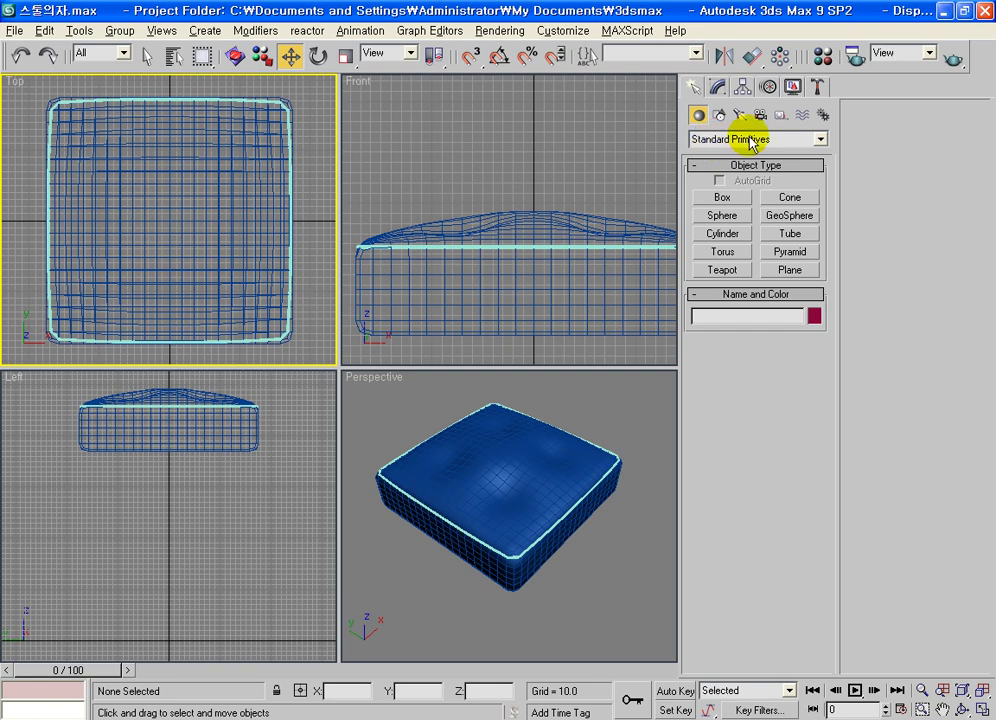
left_click(726, 200)
left_click_drag(62, 327, 269, 115)
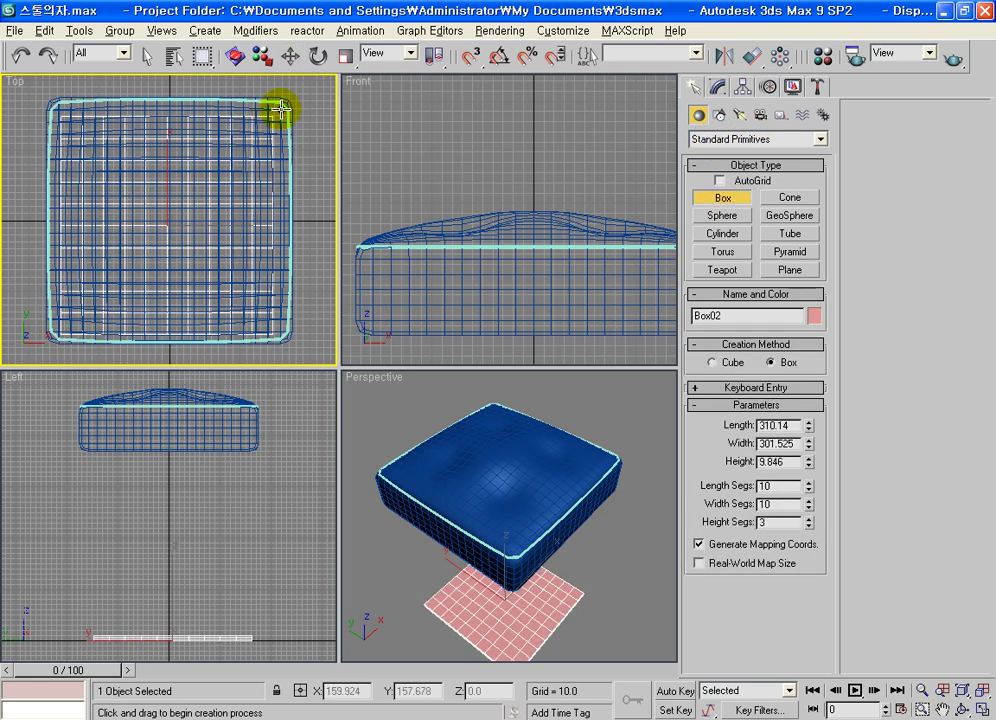
left_click(284, 73)
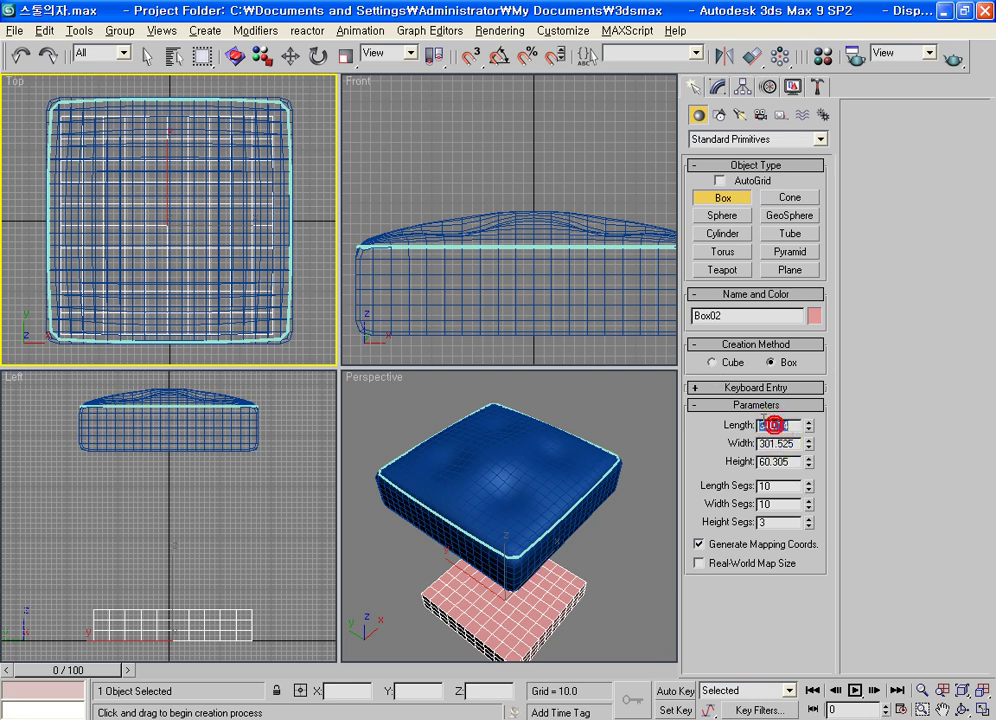
type("320")
Size the box 320×320×70 with single segments.
key("Tab")
type("32")
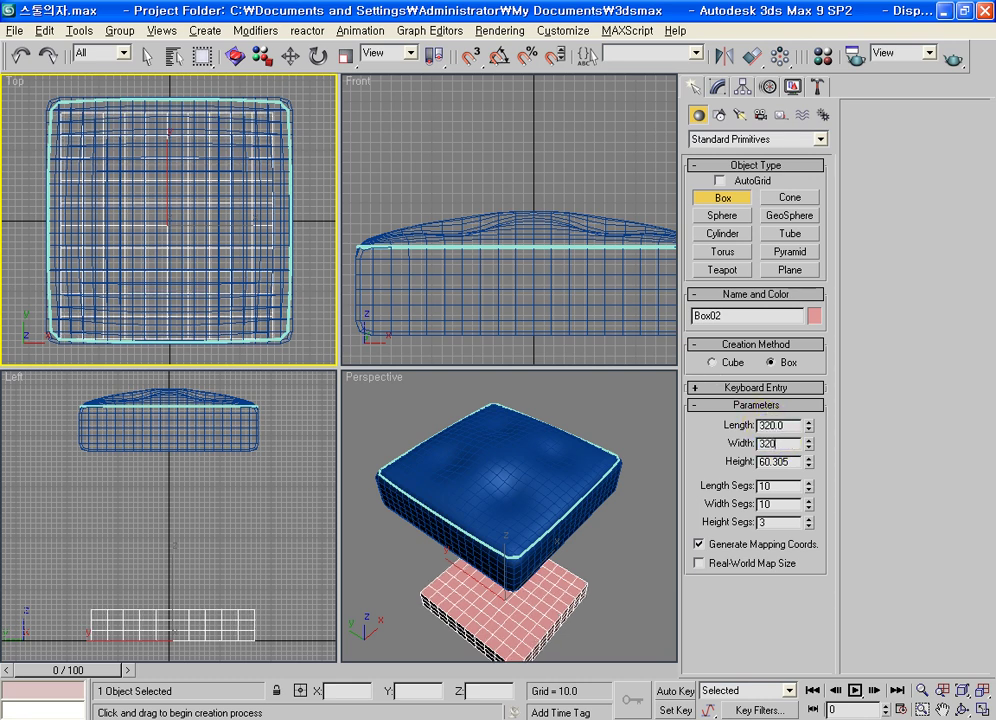
key("Tab")
type("70")
key("Tab")
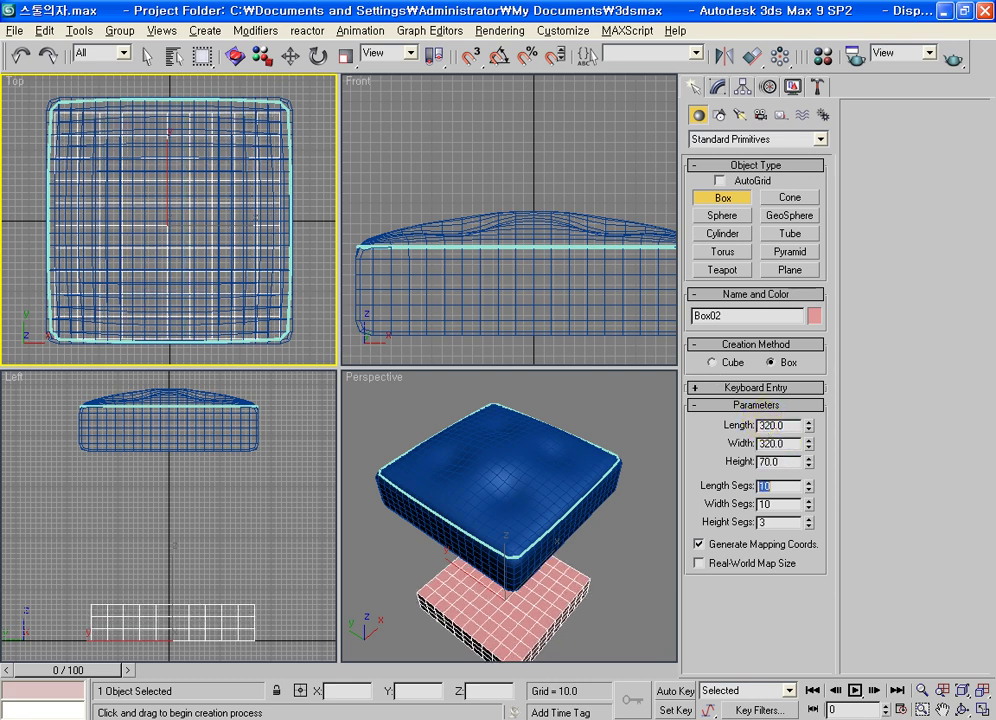
key("Tab")
type("1")
key("Tab")
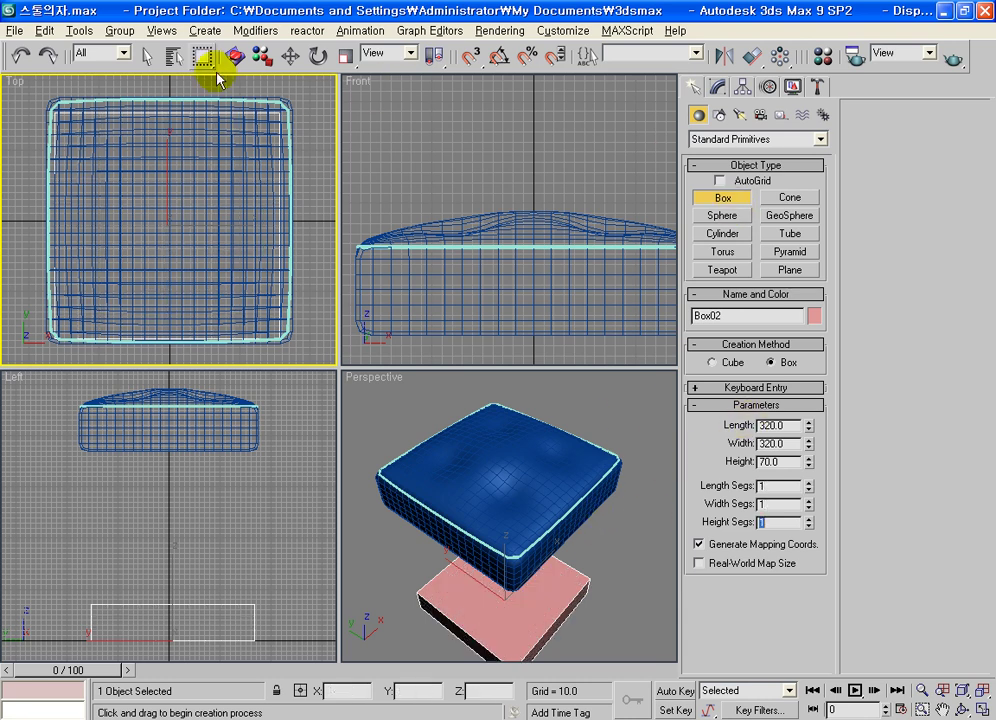
Move the box to X 0, Y 0, Z 300 via Transform Type-In.
right_click(289, 55)
right_click(256, 330)
right_click(256, 348)
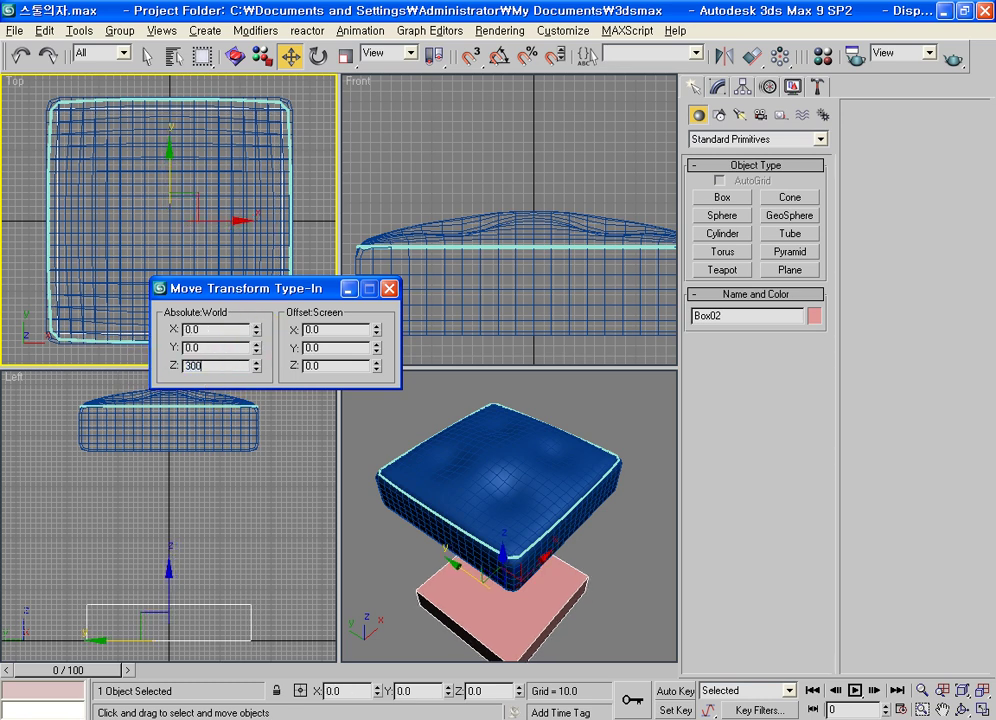
key("Return")
left_click(389, 288)
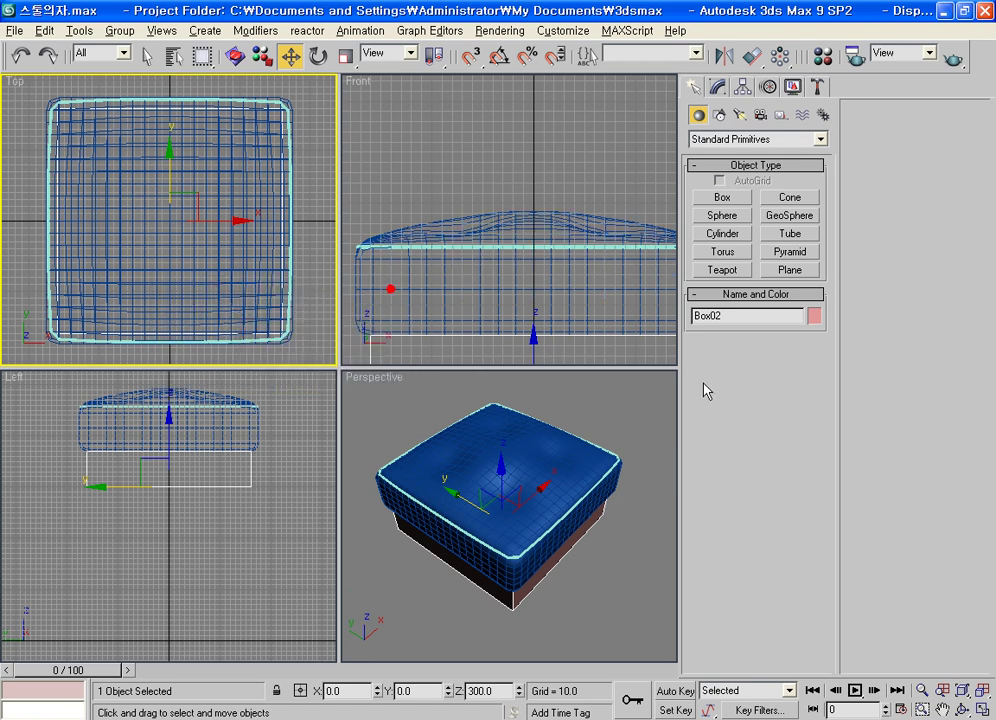
right_click(600, 207)
scroll(593, 190, "down", 3)
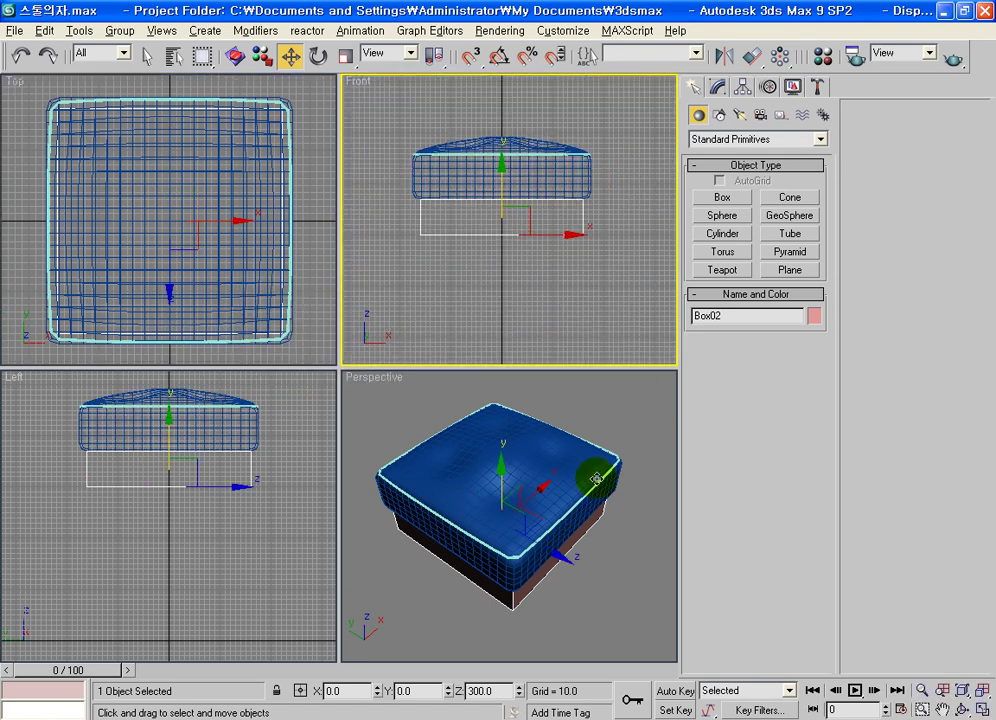
middle_click_drag(516, 494, 540, 456, "alt")
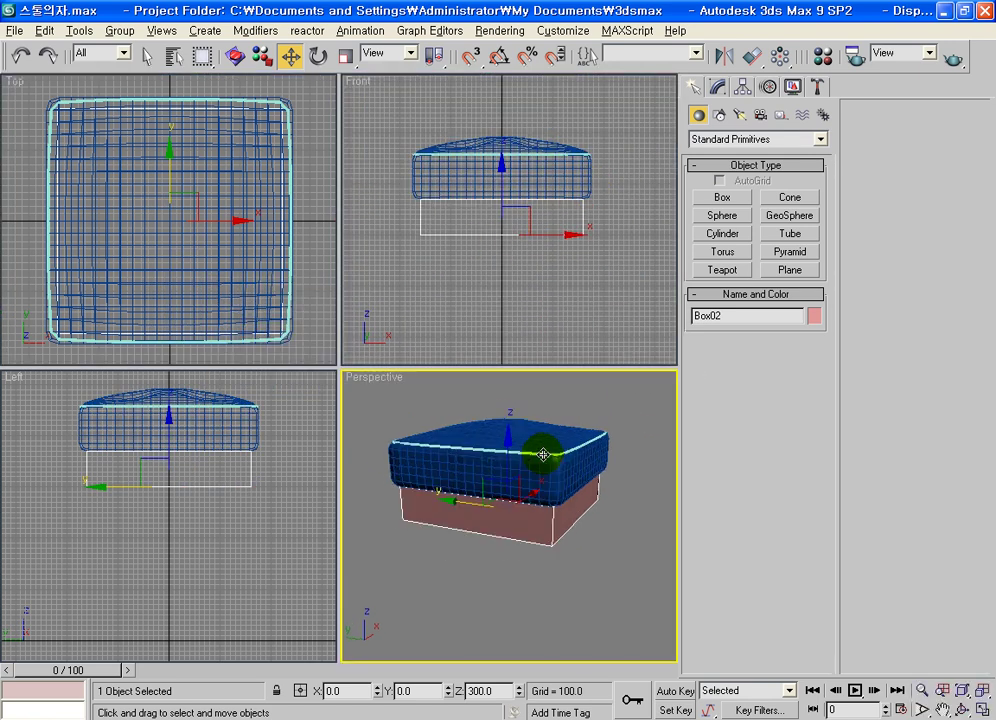
Add Edit Poly to Box02 and chamfer all twelve of its edges.
left_click(718, 87)
left_click(787, 159)
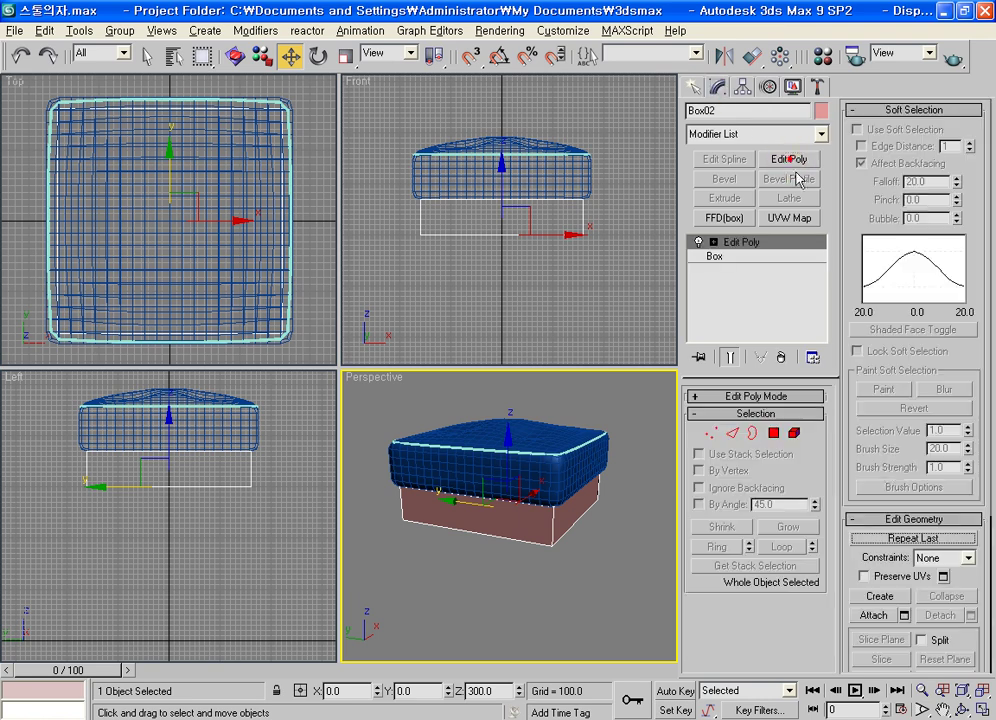
left_click(732, 433)
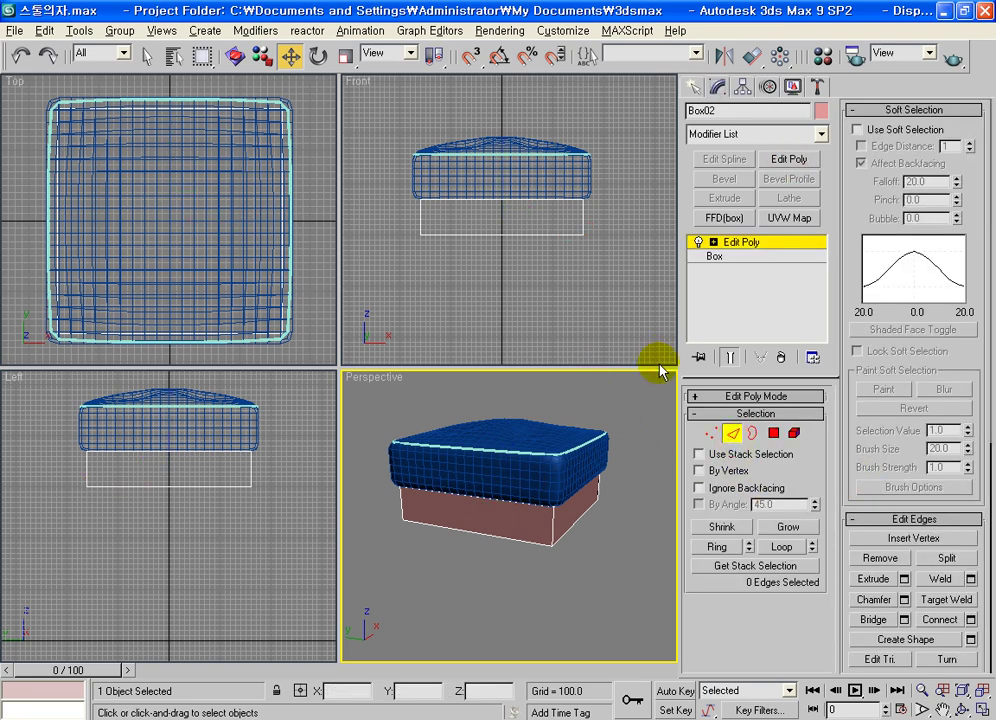
left_click(889, 109)
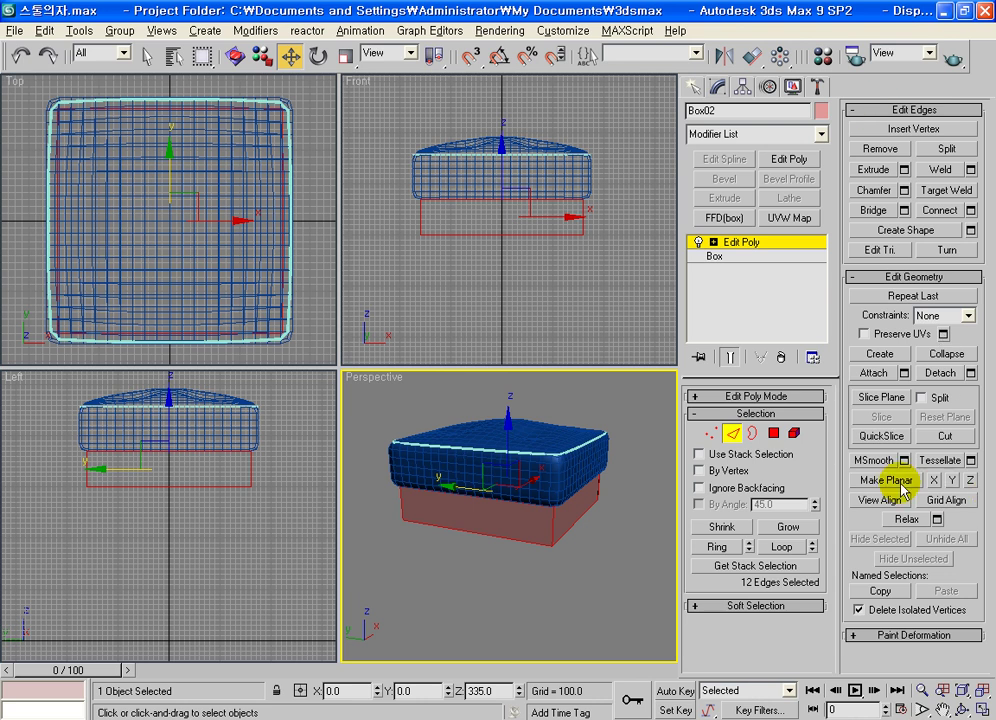
left_click(904, 191)
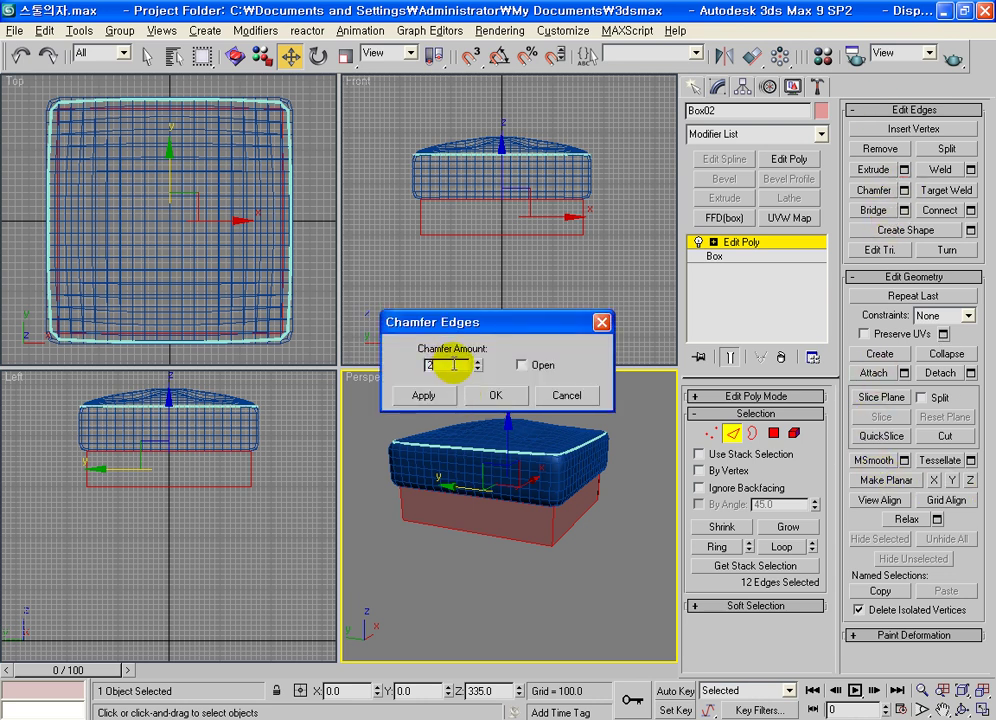
left_click(495, 395)
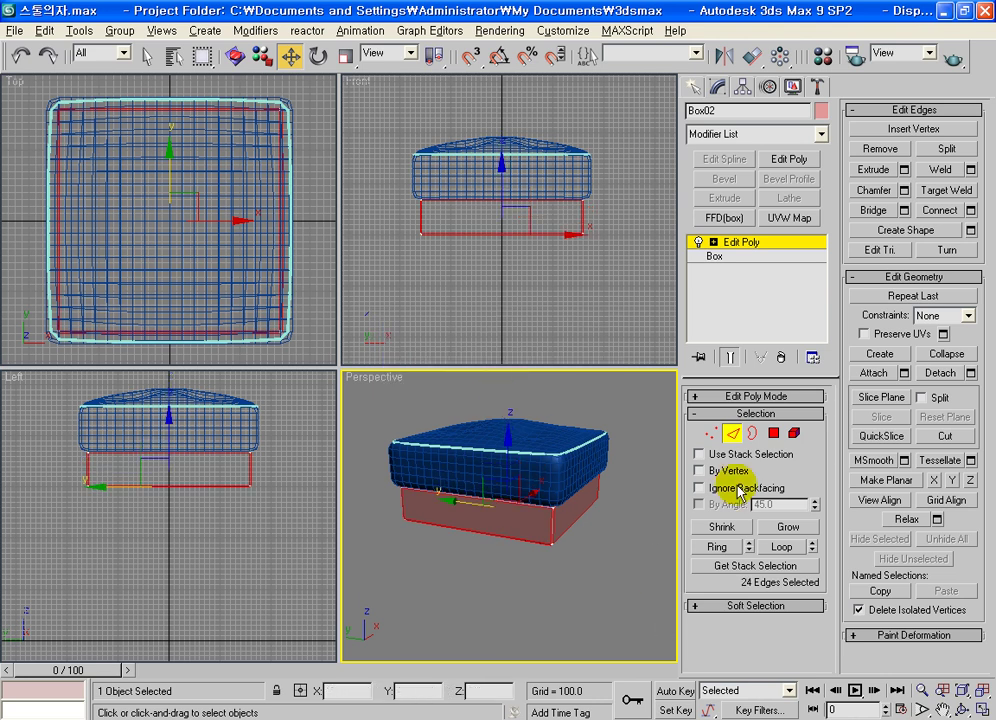
left_click(735, 438)
left_click(327, 271)
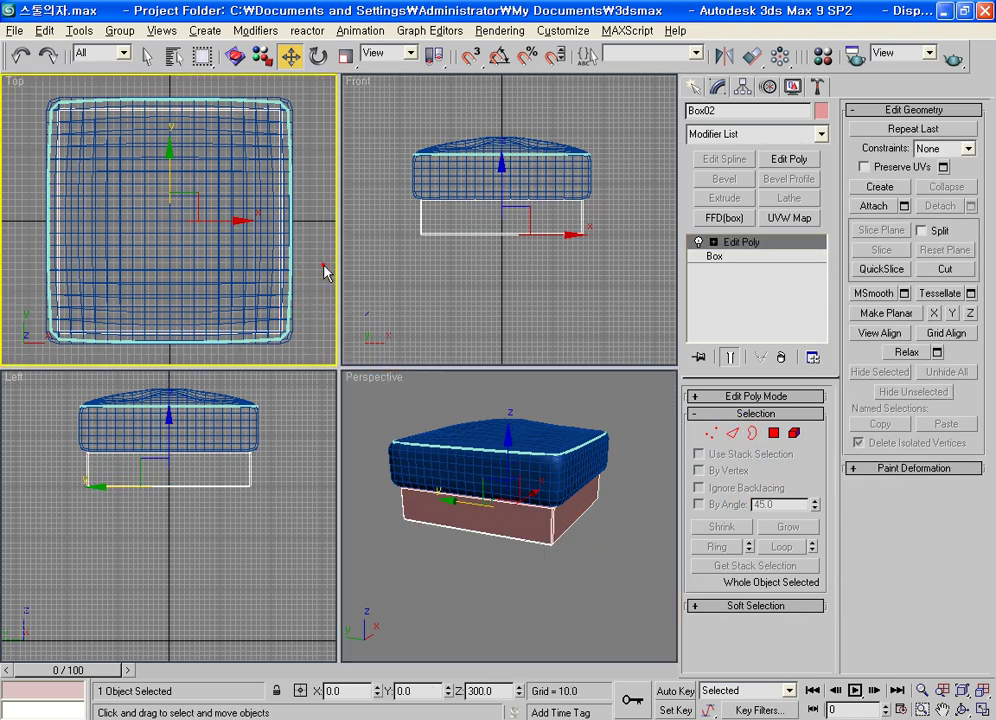
left_click(694, 87)
left_click(698, 114)
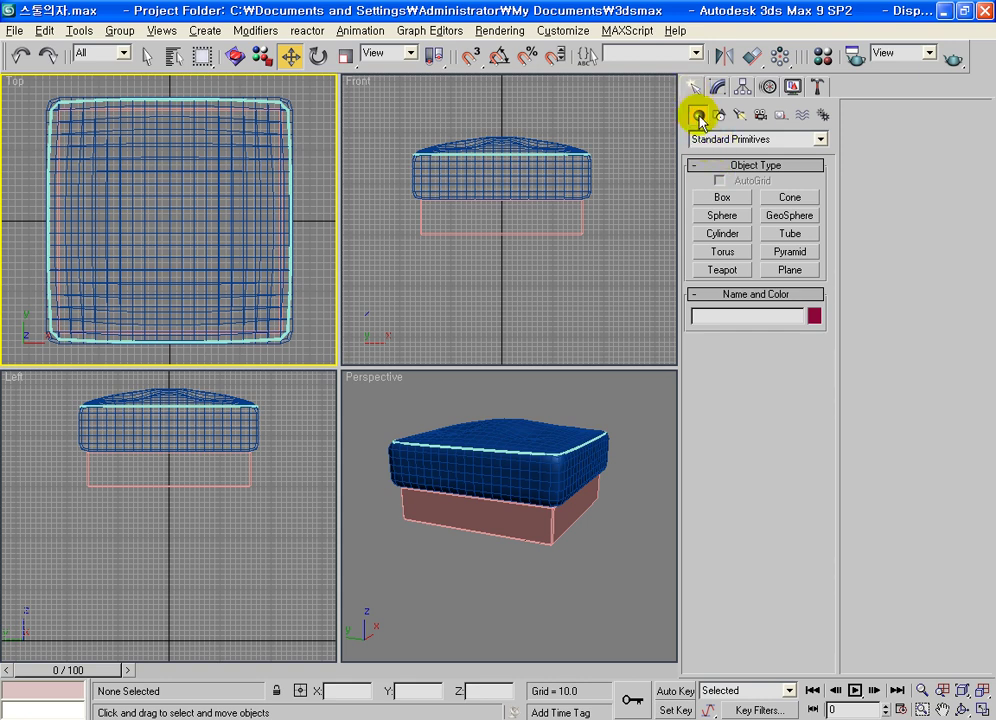
Create a 35×35×300 leg box with 20 height segments under the base corner.
left_click(722, 197)
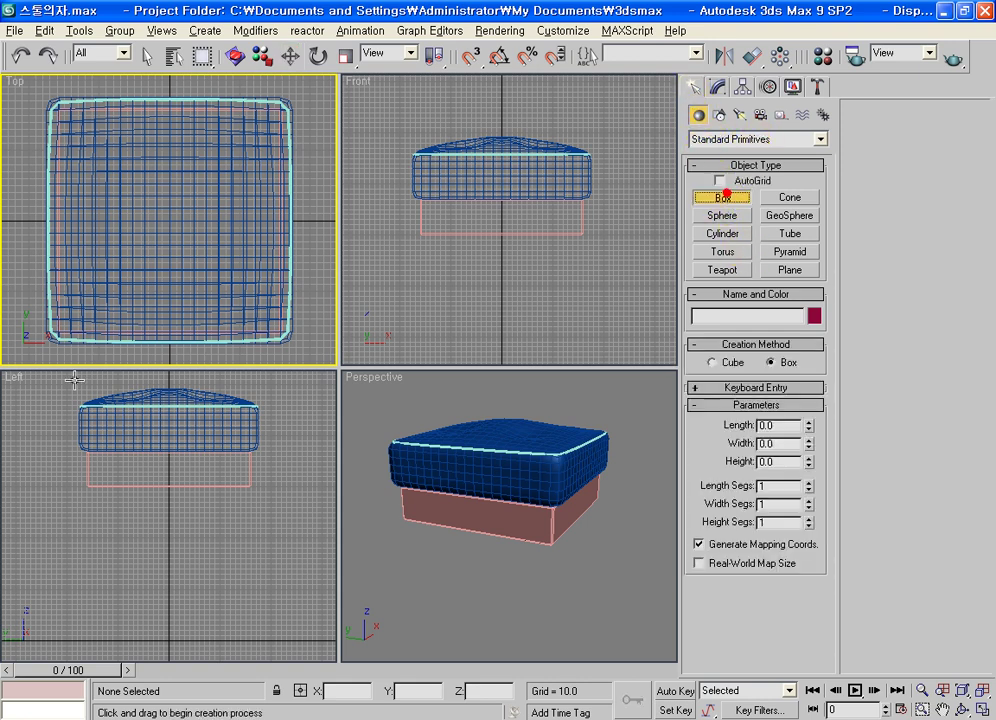
left_click_drag(66, 325, 92, 302)
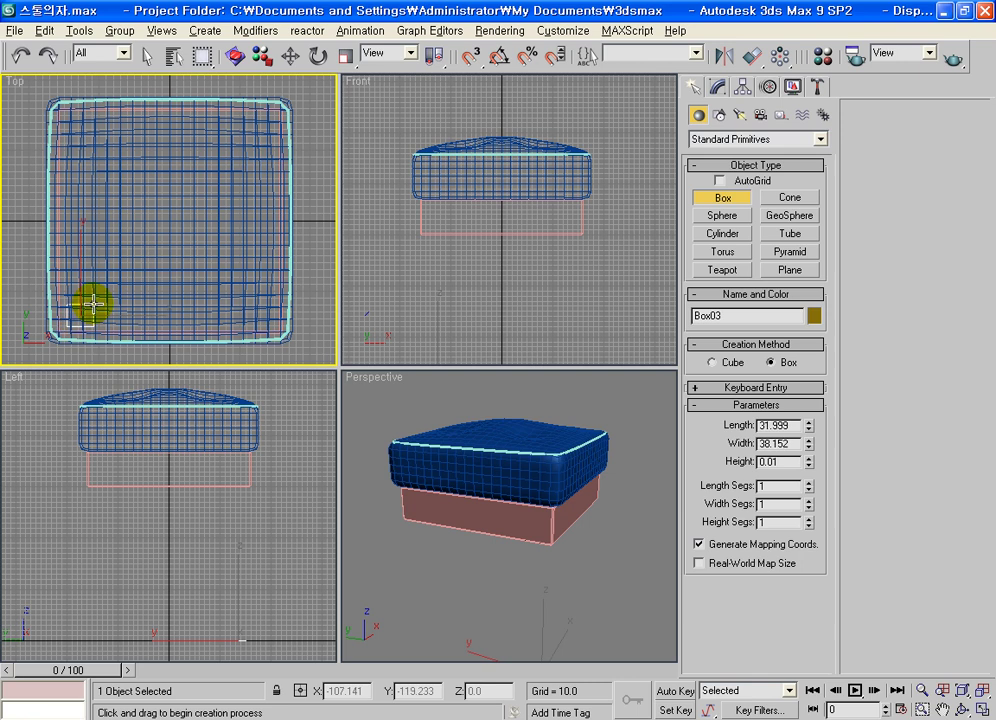
left_click(137, 114)
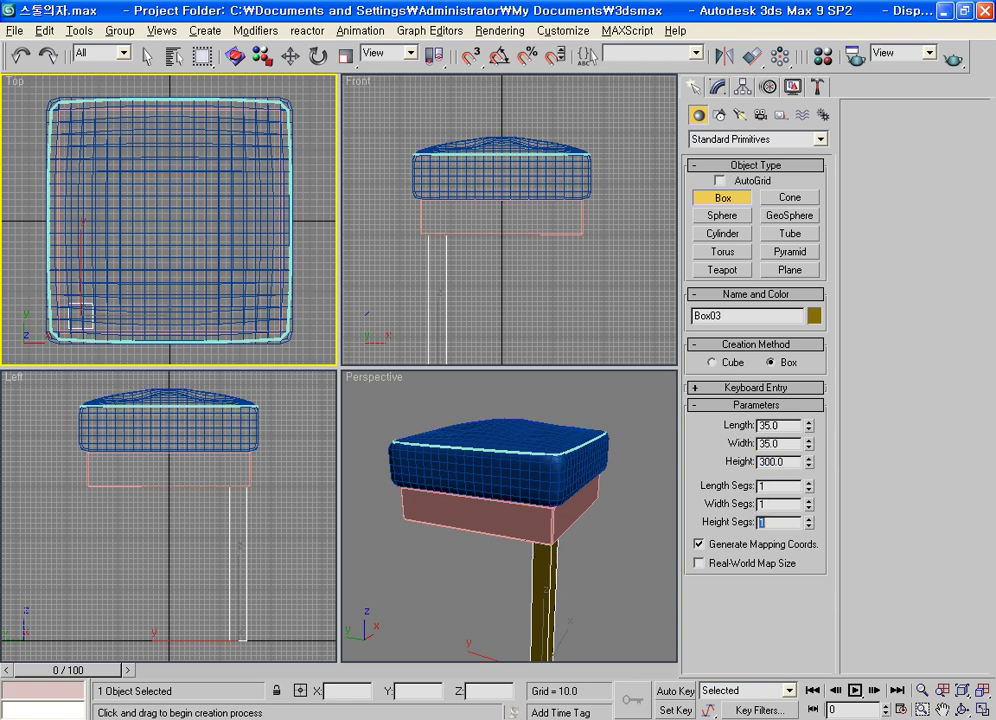
type("20")
key("Return")
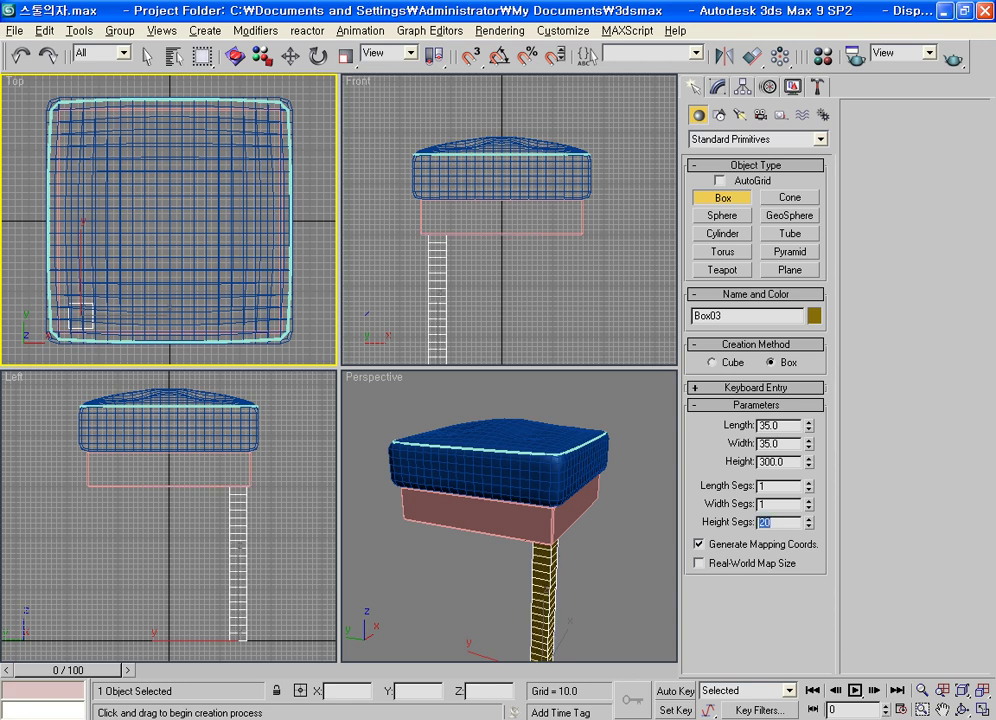
middle_click_drag(593, 613, 544, 524, "alt")
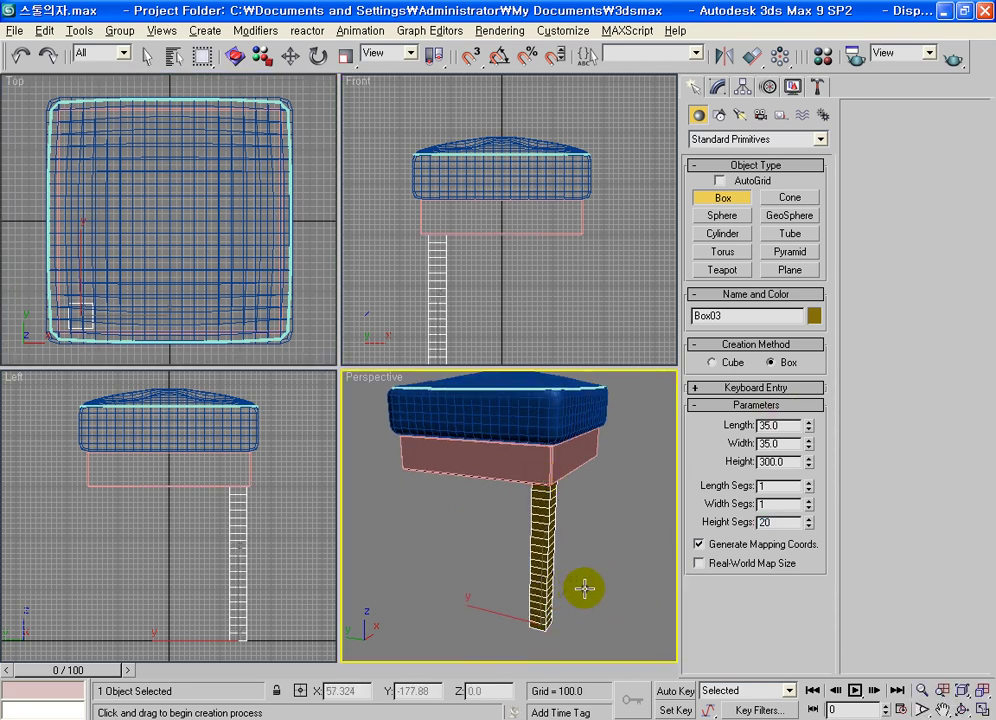
right_click(153, 287)
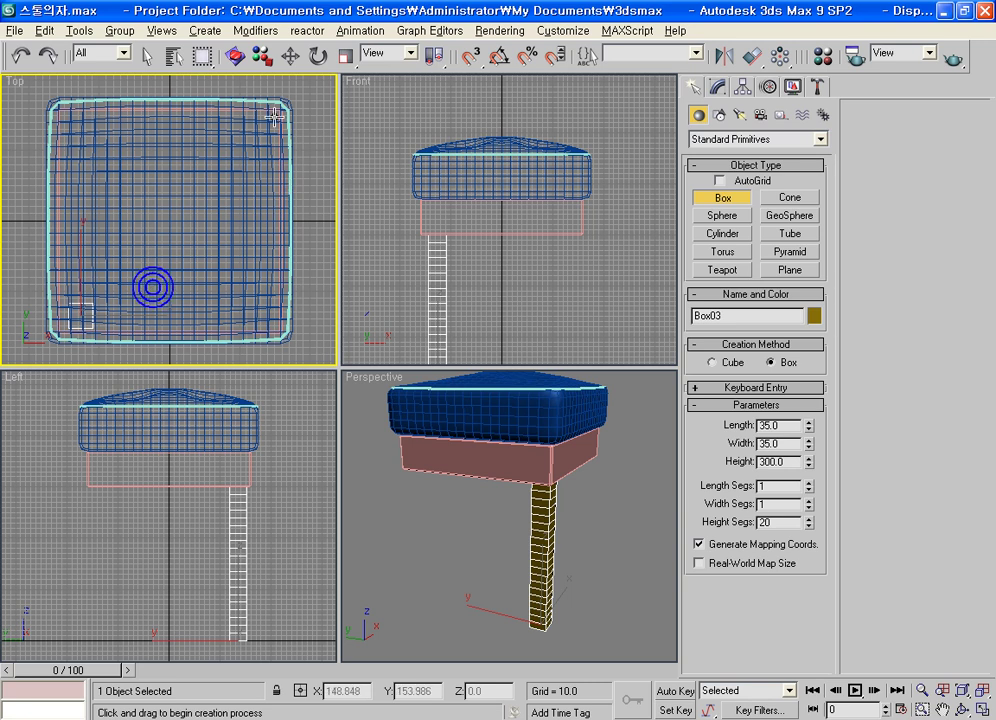
left_click(290, 56)
left_click(104, 302)
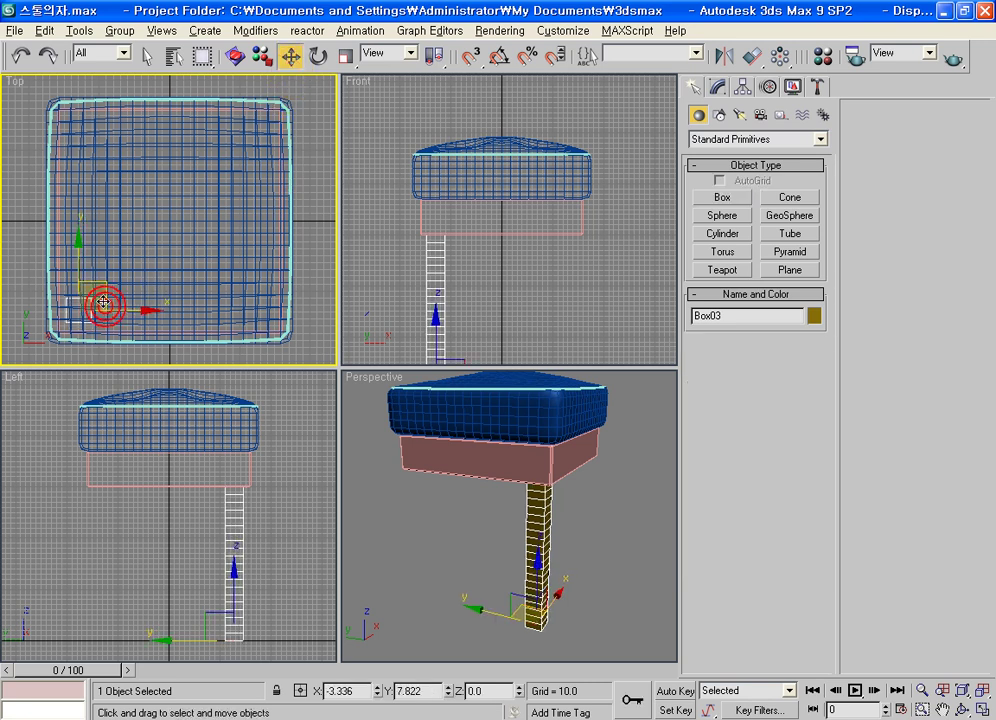
left_click(722, 88)
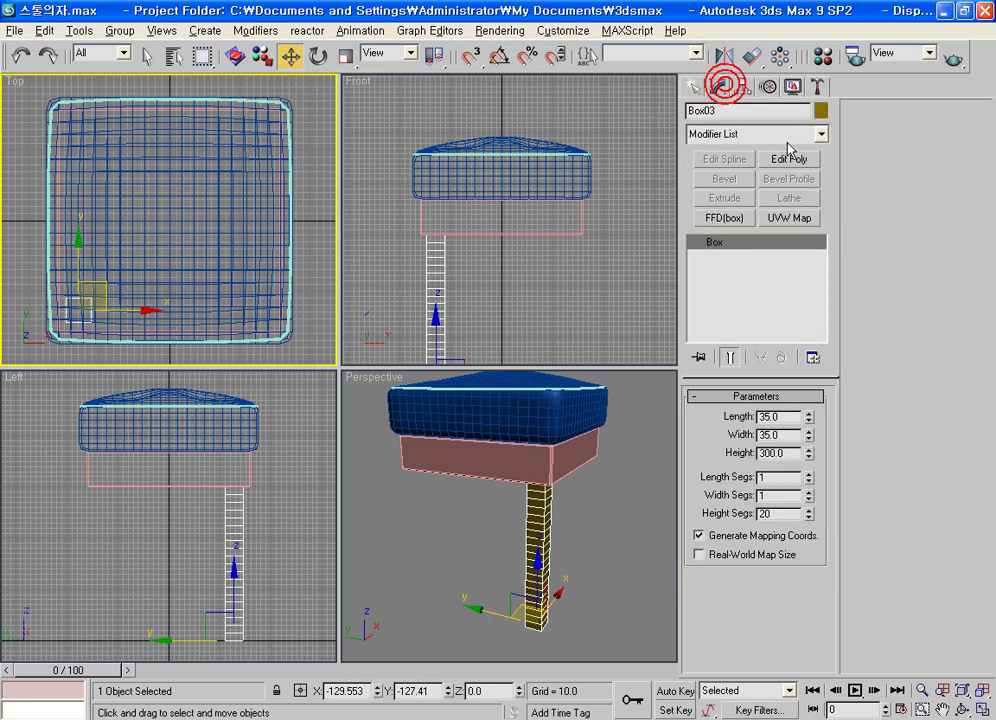
Add an Edit Poly modifier to the leg box Box03.
left_click(786, 135)
key("t")
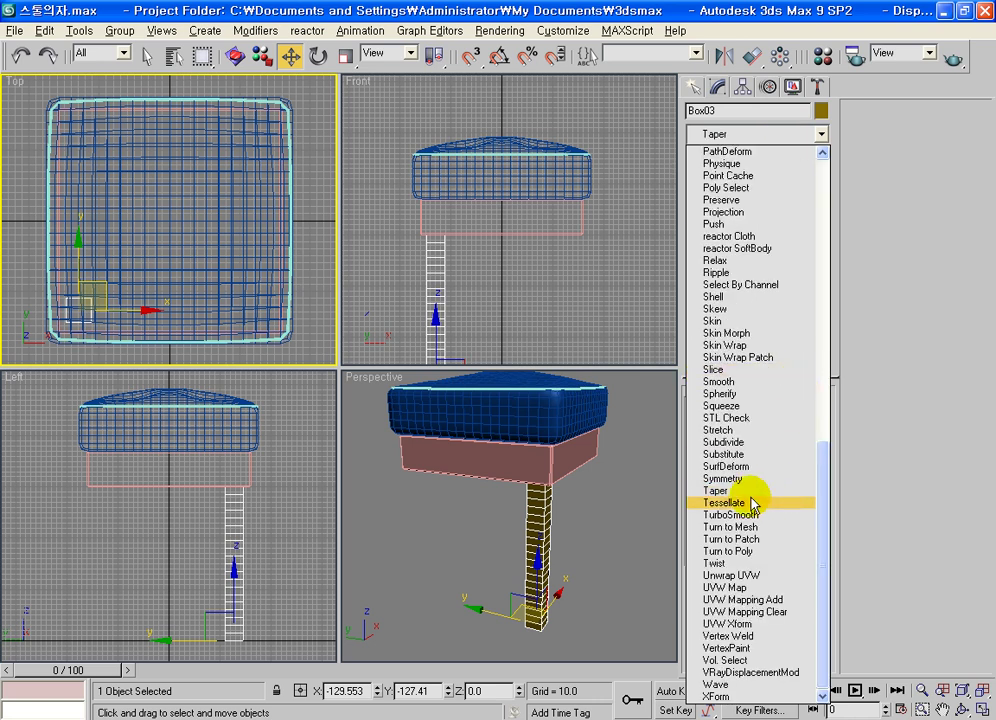
left_click(951, 160)
left_click(790, 160)
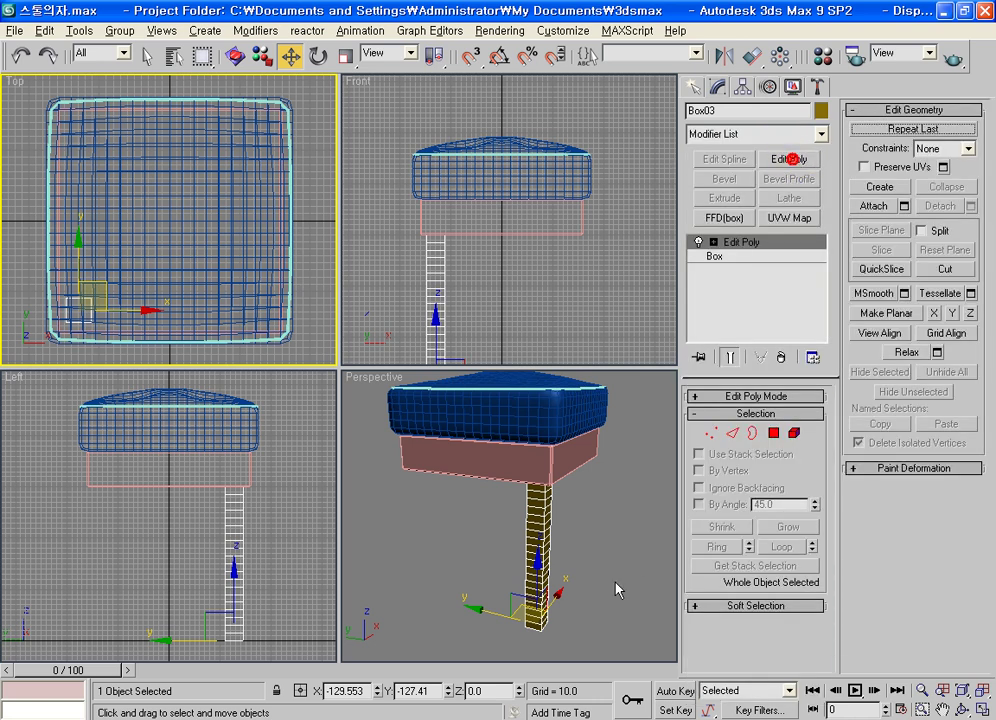
scroll(615, 589, "up", 3)
scroll(591, 556, "up", 3)
mouse_move(595, 547)
middle_mouse_down()
mouse_move(527, 480)
mouse_move(539, 471)
middle_mouse_up()
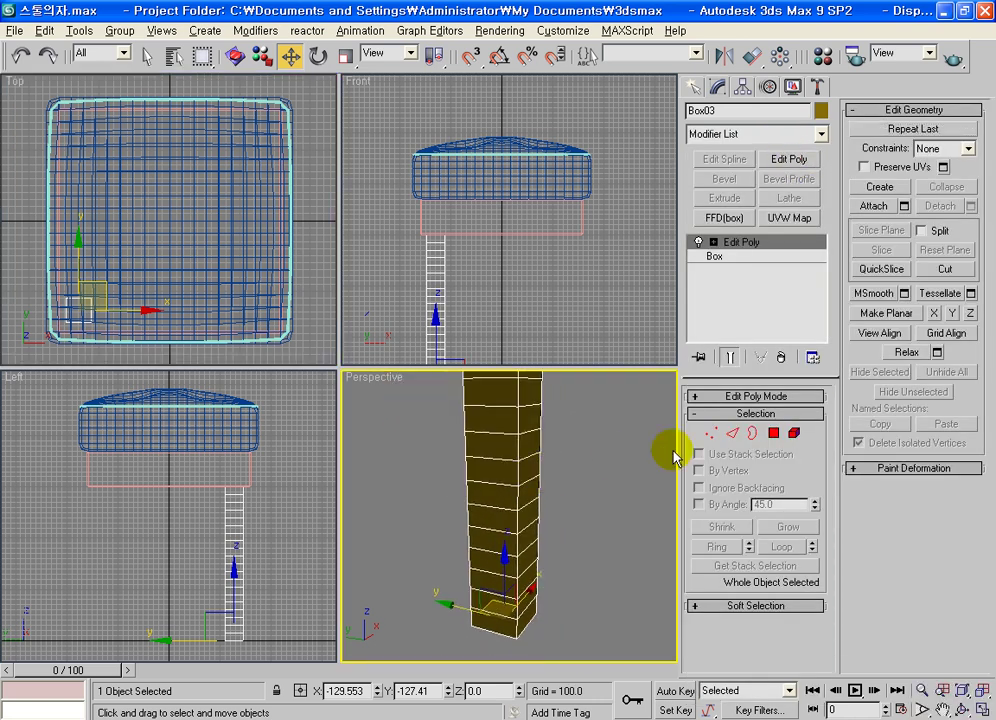
In edge mode, select the leg's vertical edges by extending a bottom edge with Ring and Loop.
left_click(733, 432)
left_click(514, 627)
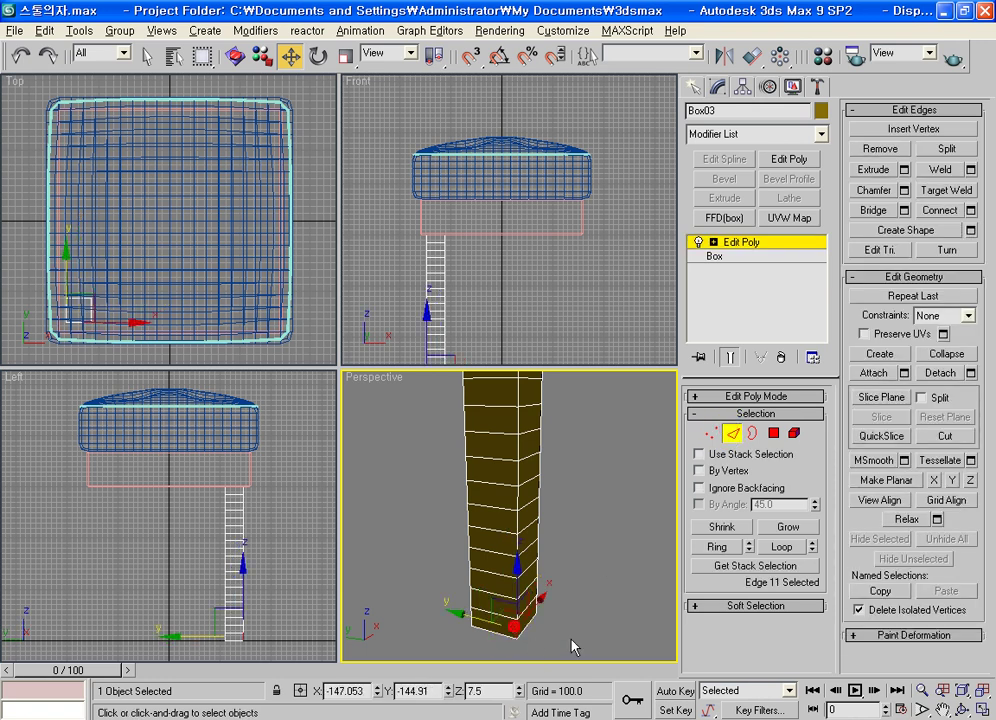
key("alt+w")
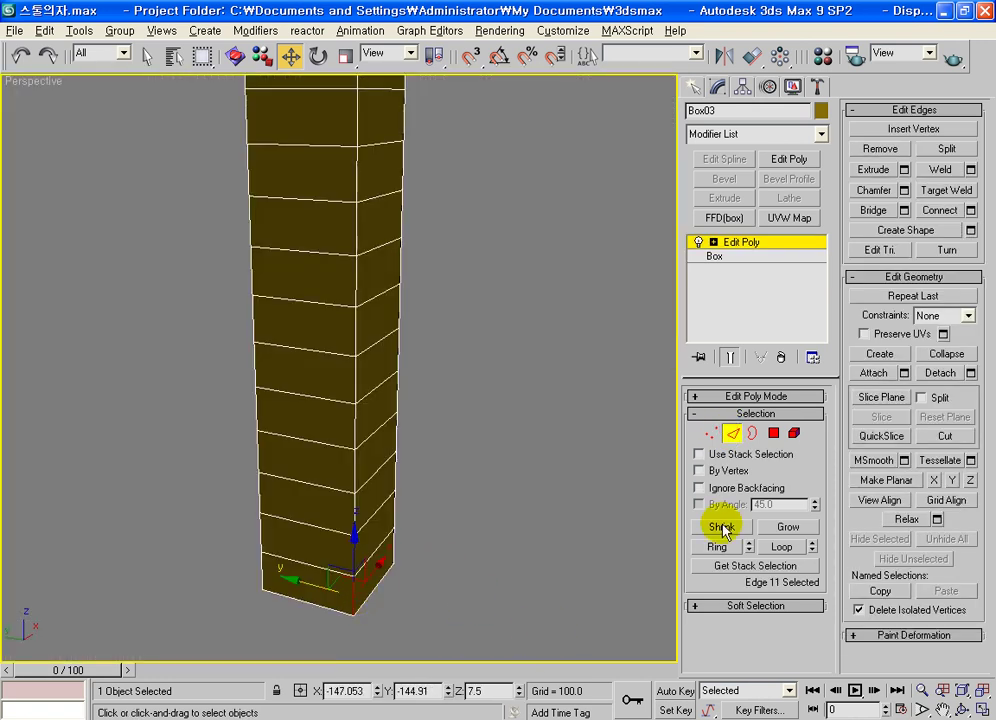
left_click(717, 546)
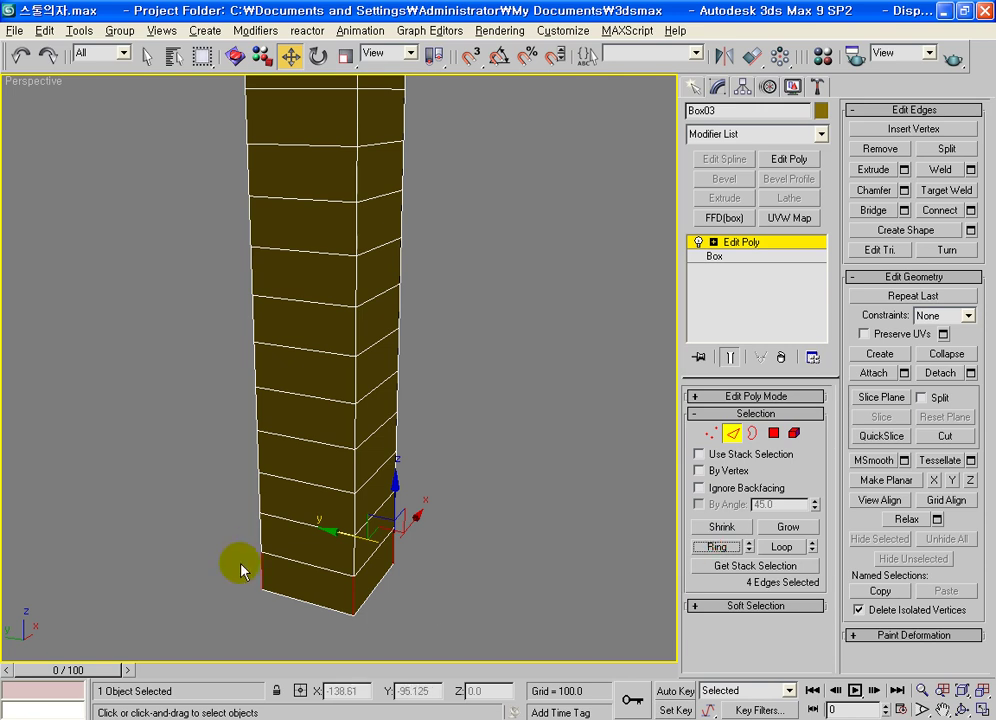
left_click(789, 547)
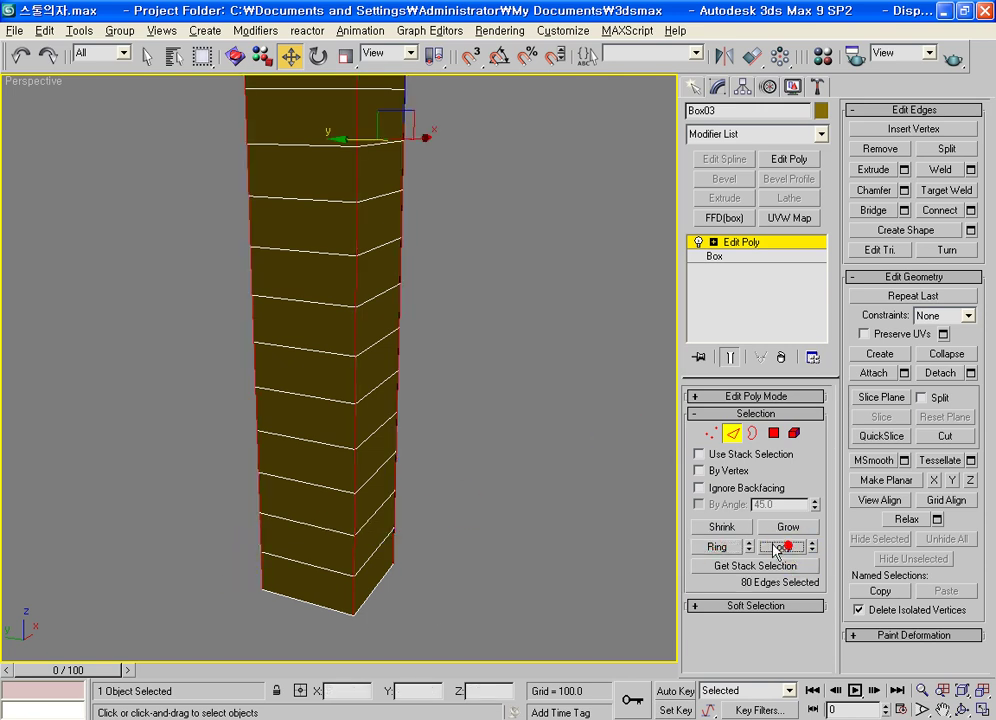
Chamfer the selected vertical corner edges along the leg's full length, then exit edge mode.
scroll(540, 442, "down", 2)
scroll(547, 474, "down", 3)
scroll(498, 333, "down", 3)
scroll(498, 333, "up", 2)
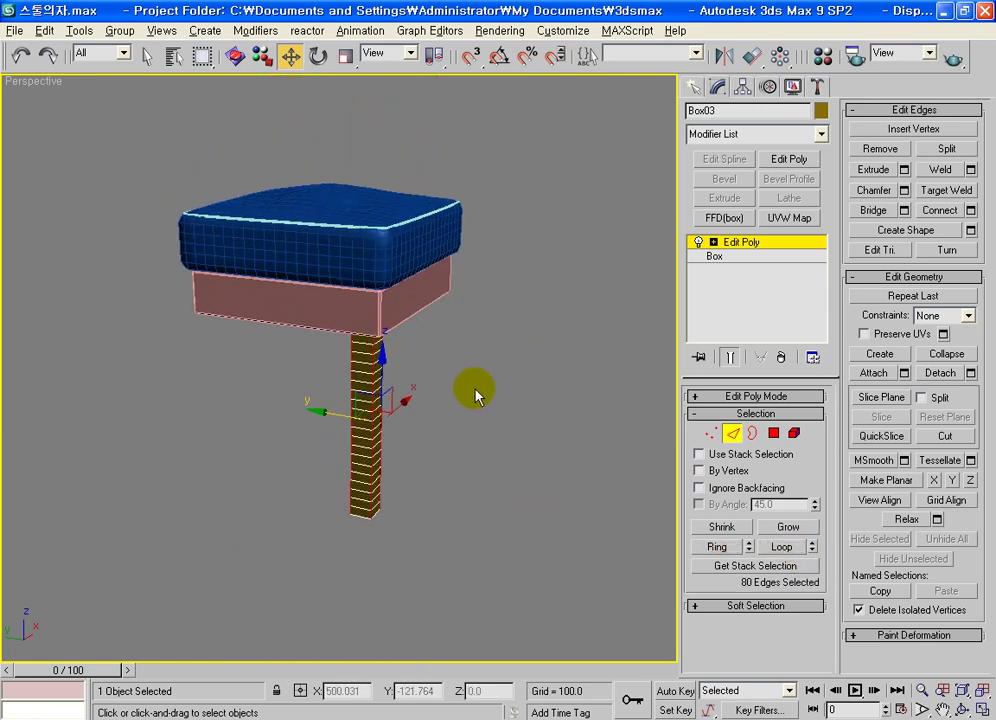
scroll(473, 391, "up", 2)
left_click(906, 191)
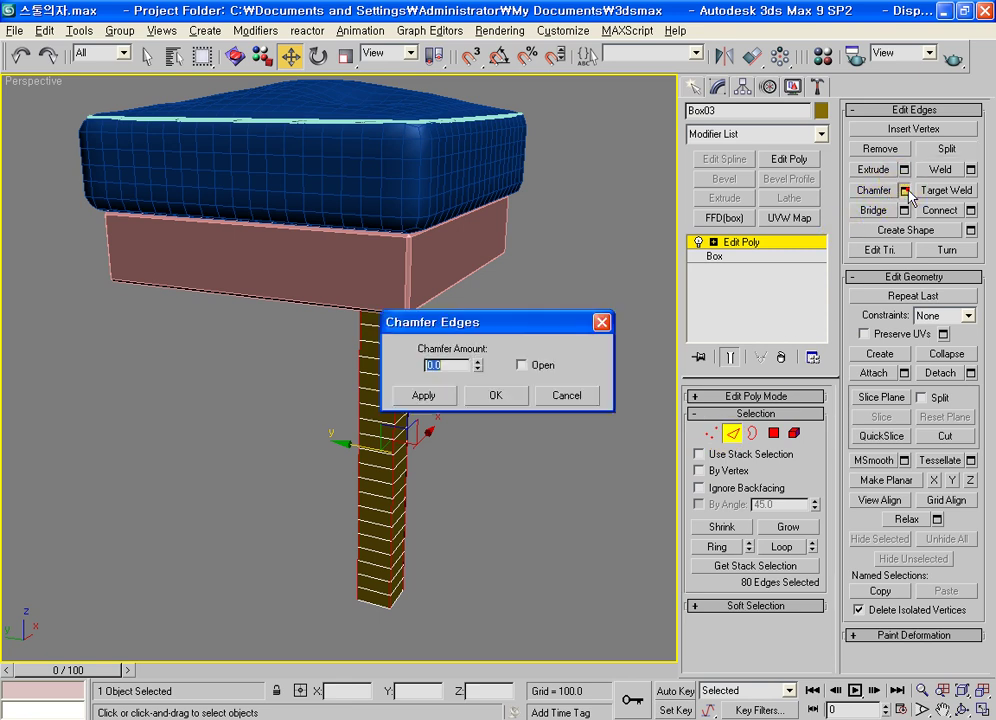
left_click(496, 396)
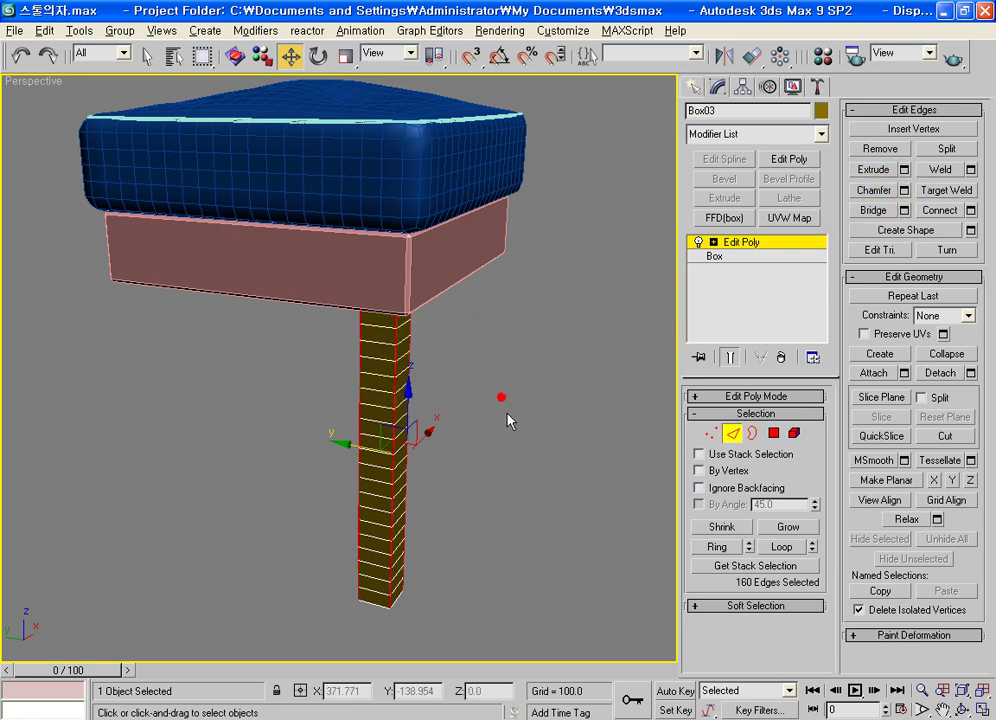
left_click(735, 440)
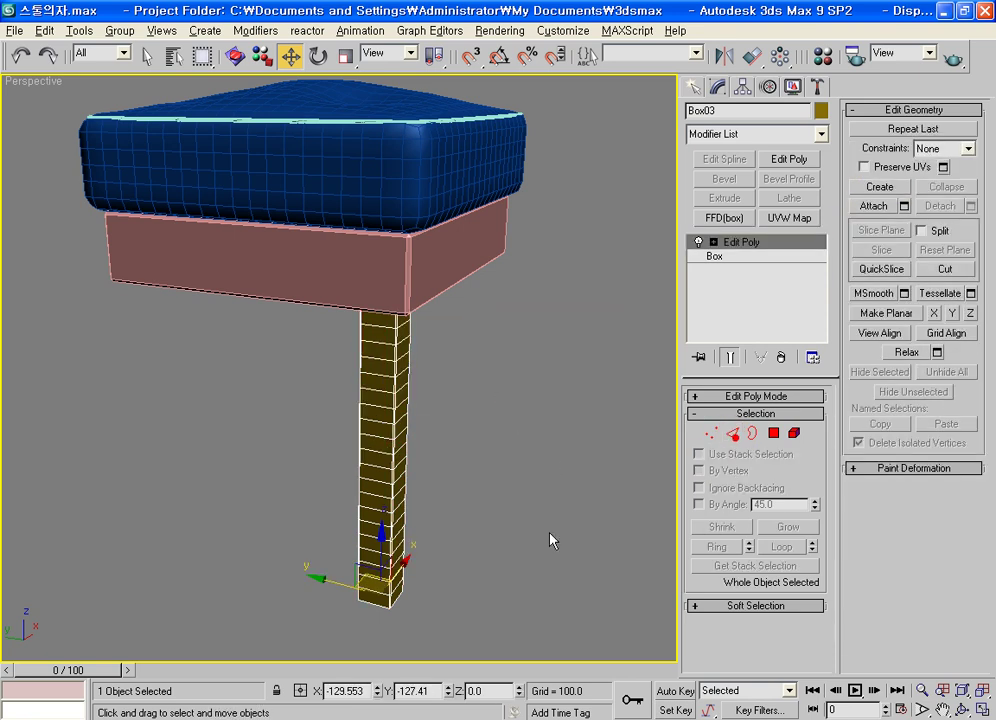
Restore four viewports and give the leg a Taper modifier with Amount 0.5.
key("alt+w")
left_click(757, 134)
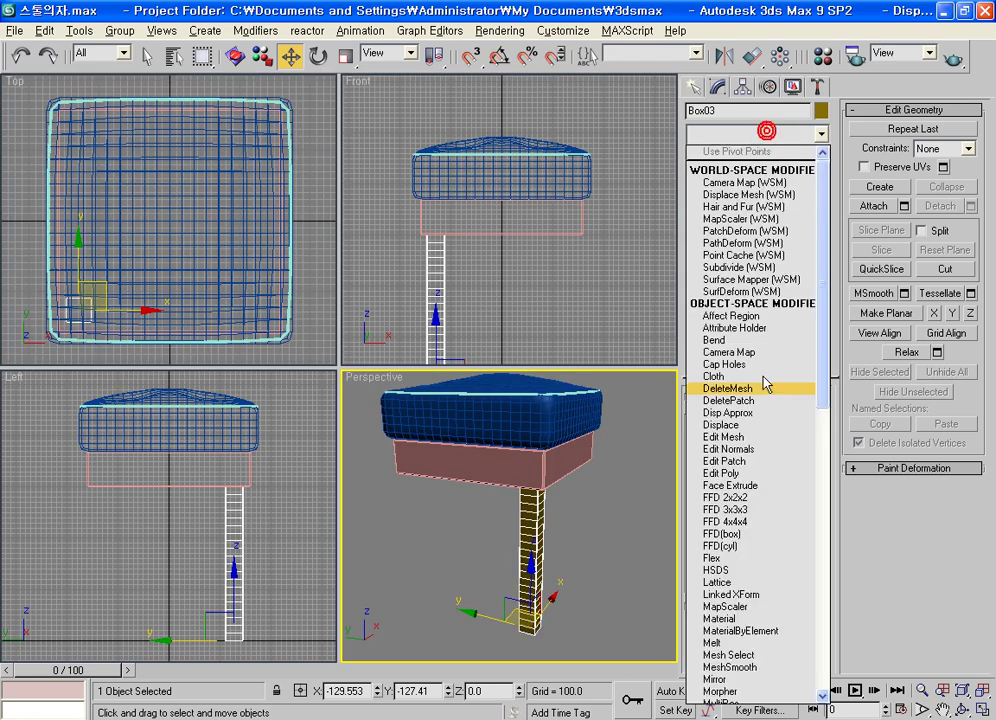
scroll(762, 400, "down", 15)
left_click(740, 487)
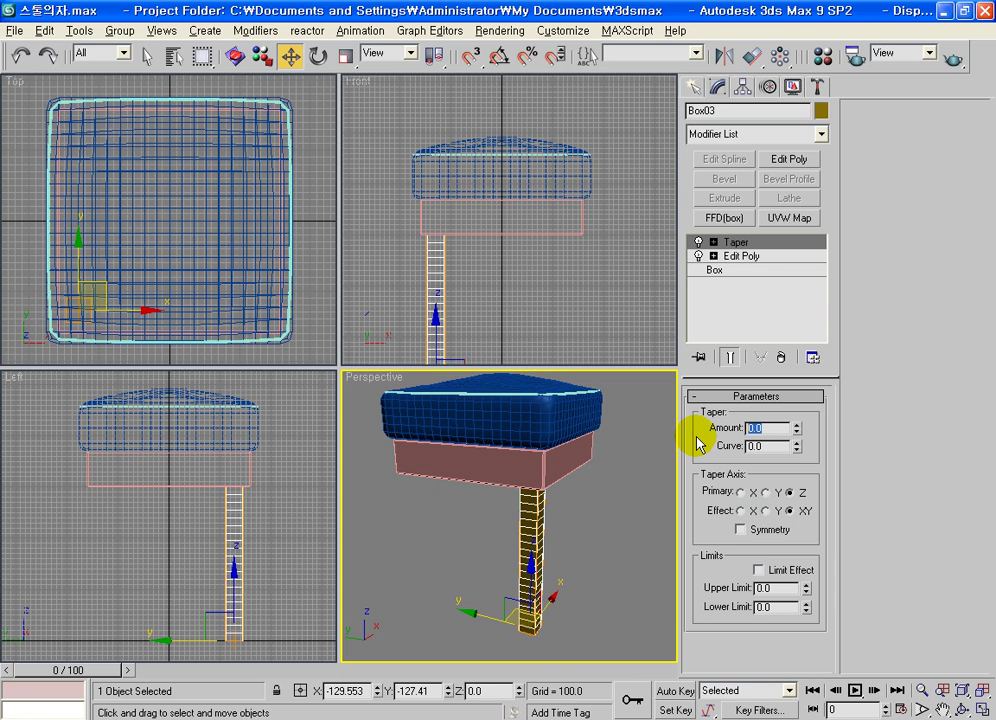
type("0.5")
key("Return")
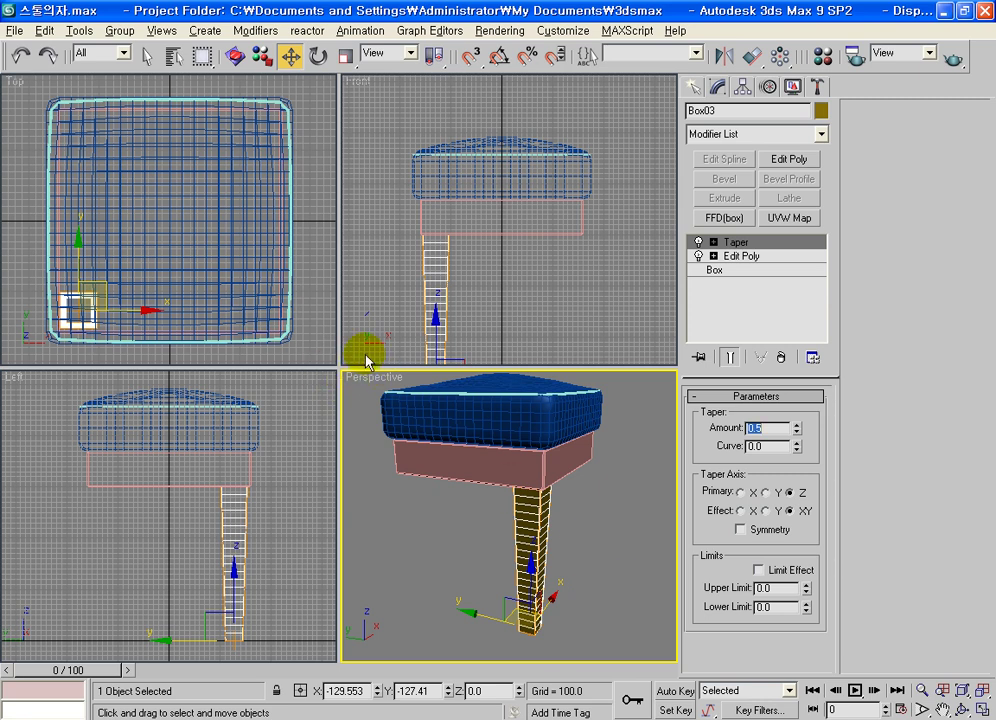
left_click(181, 201)
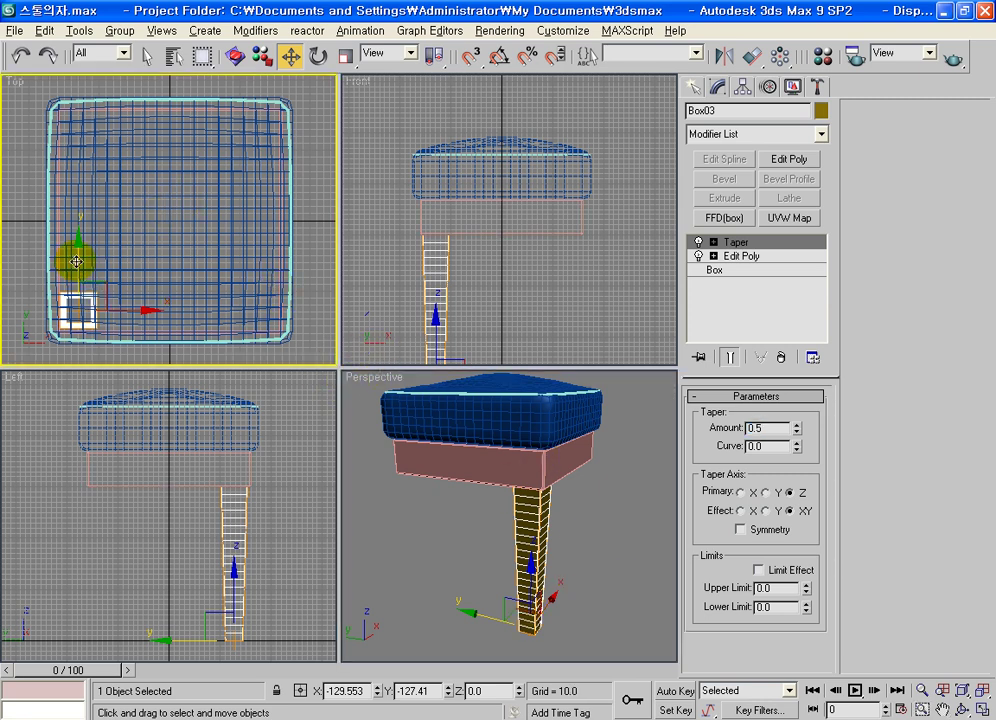
Clone the leg to the other corner, then copy both left legs to the right side.
left_click_drag(76, 262, 76, 84, "shift")
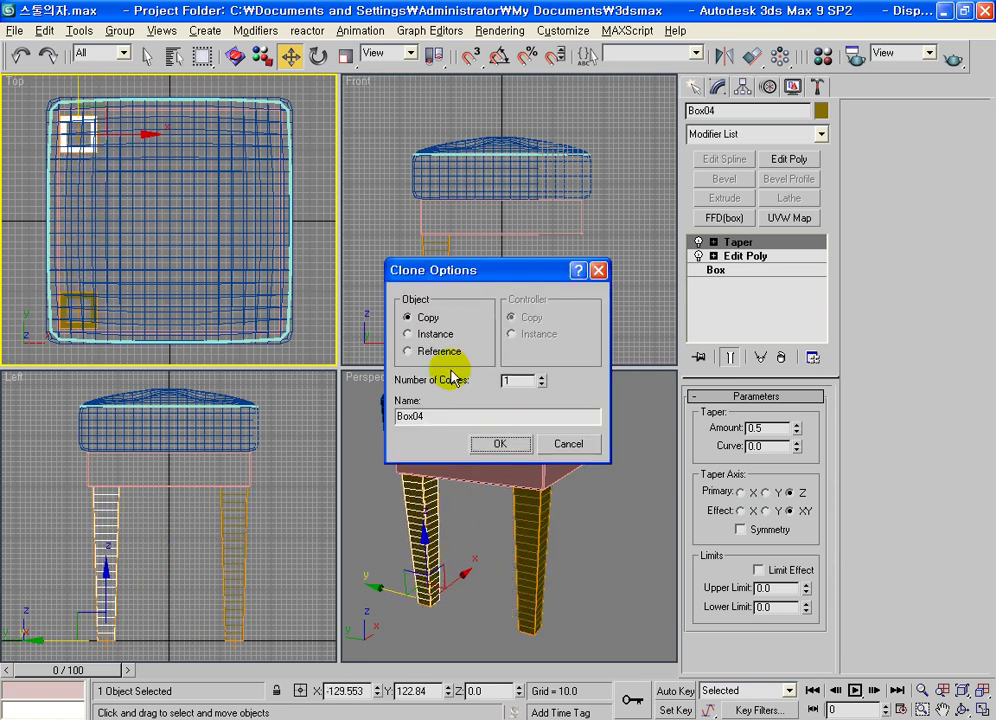
left_click(498, 444)
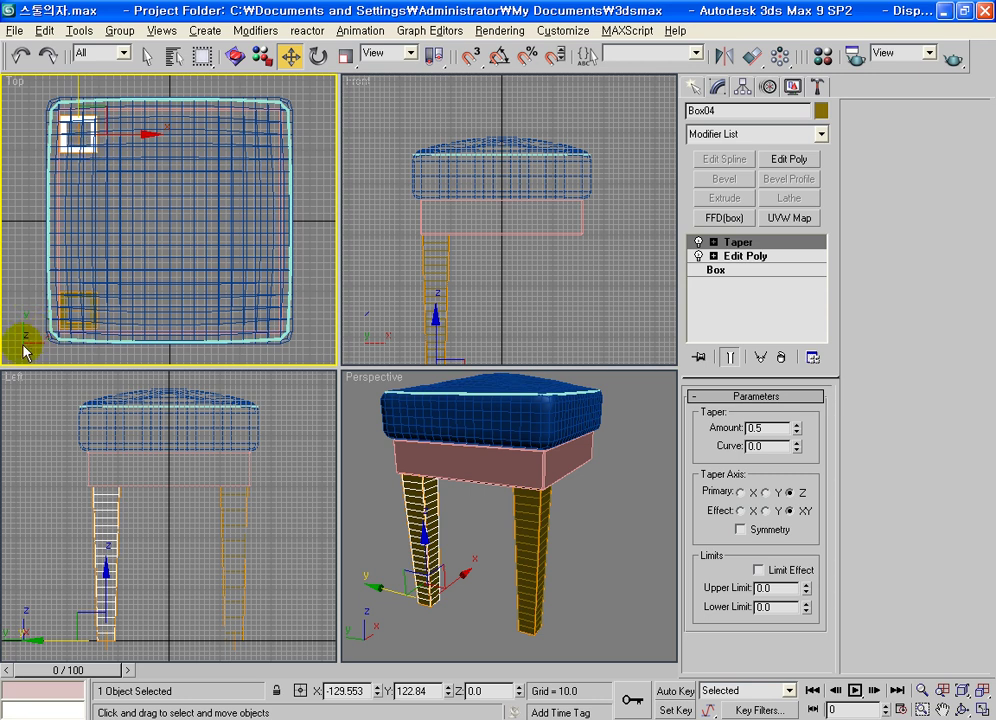
left_click_drag(28, 350, 145, 91)
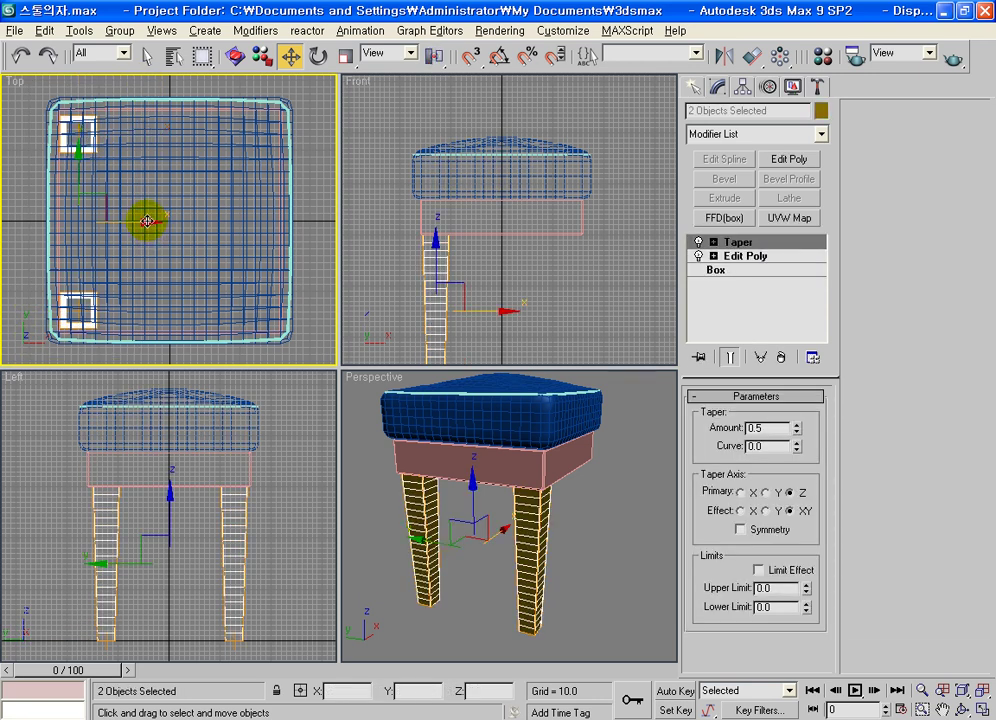
left_click_drag(146, 221, 331, 221, "shift")
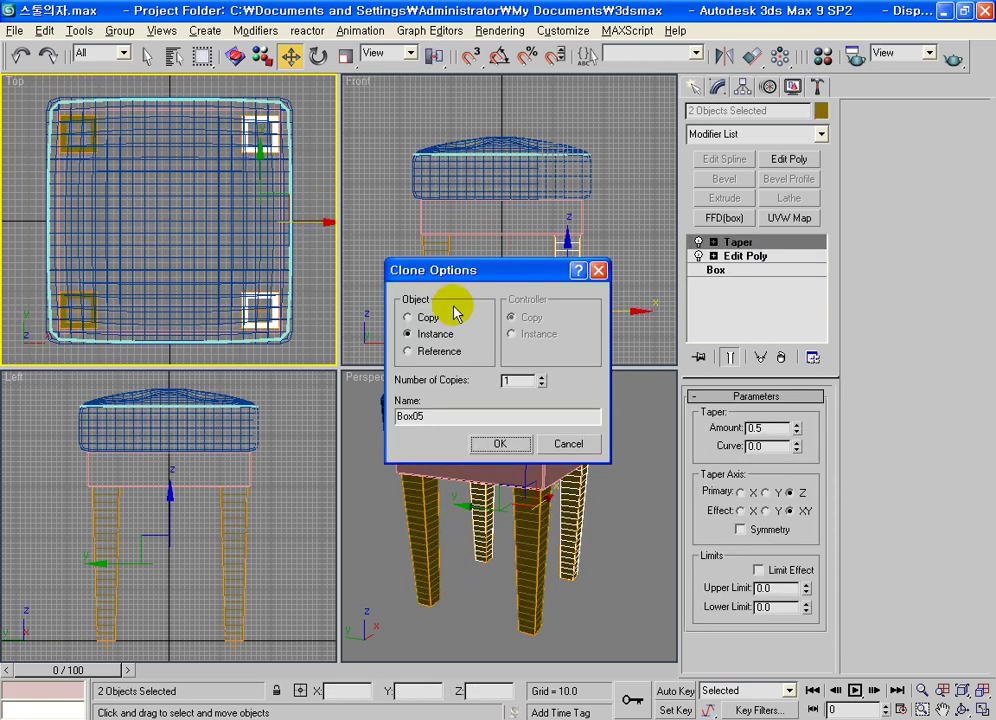
left_click(500, 444)
Reframe the front view and select all four legs.
left_click(616, 618)
mouse_move(588, 612)
middle_mouse_down("alt")
mouse_move(558, 585)
mouse_move(620, 542)
mouse_move(570, 601)
middle_mouse_up("alt")
right_click(603, 218)
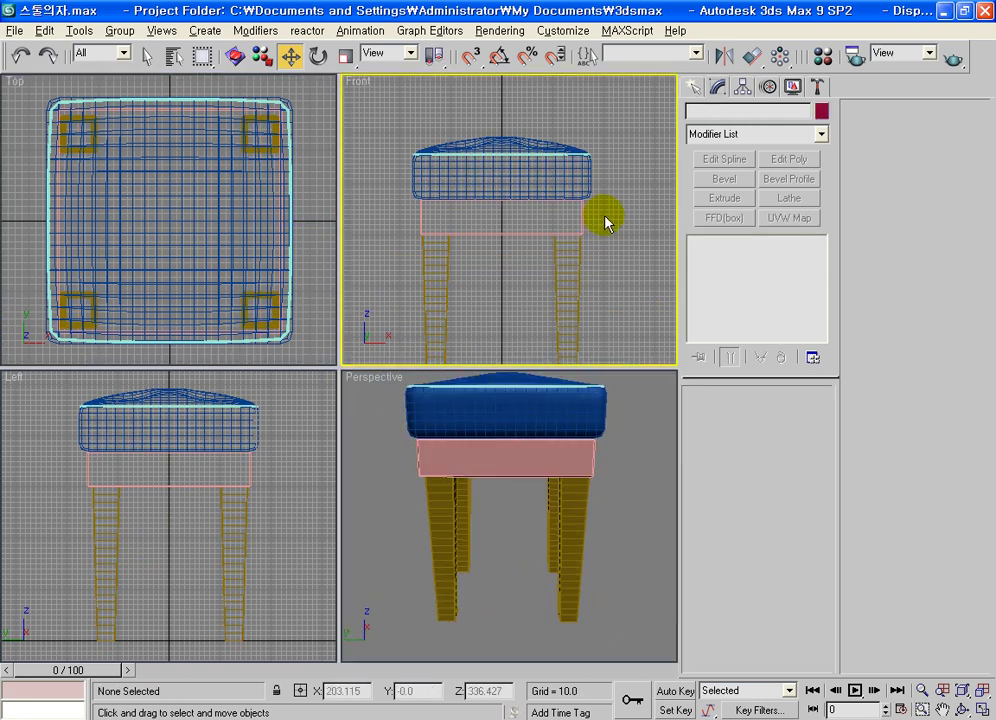
middle_click_drag(596, 302, 596, 258)
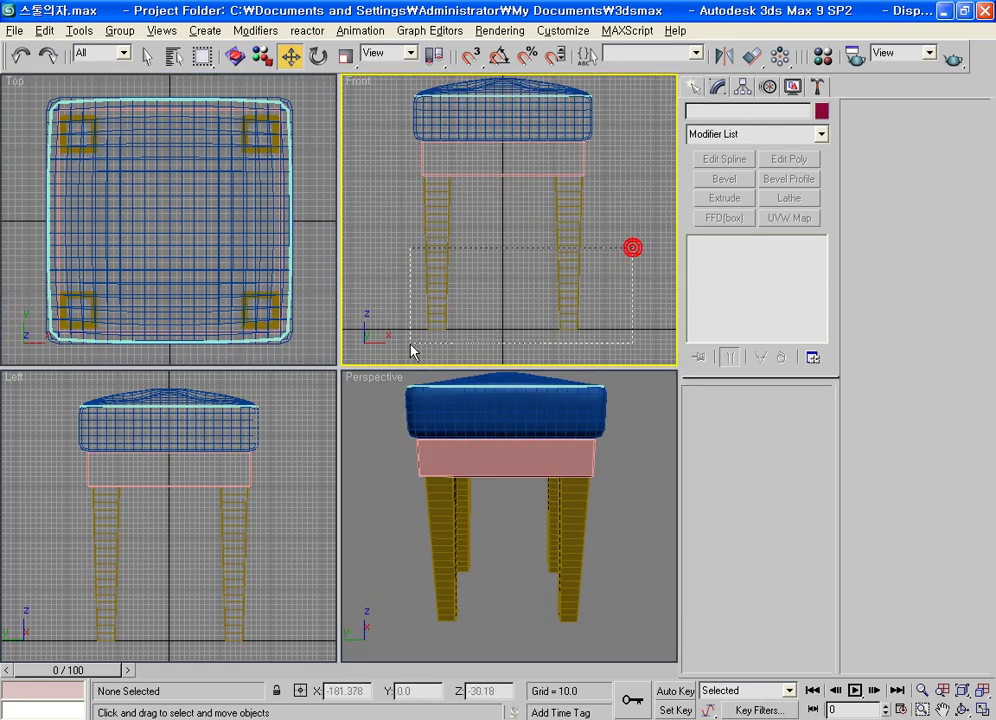
left_click_drag(418, 345, 410, 334)
Add a second Taper to all four legs with Amount -0.32 so they splay outward.
left_click(754, 134)
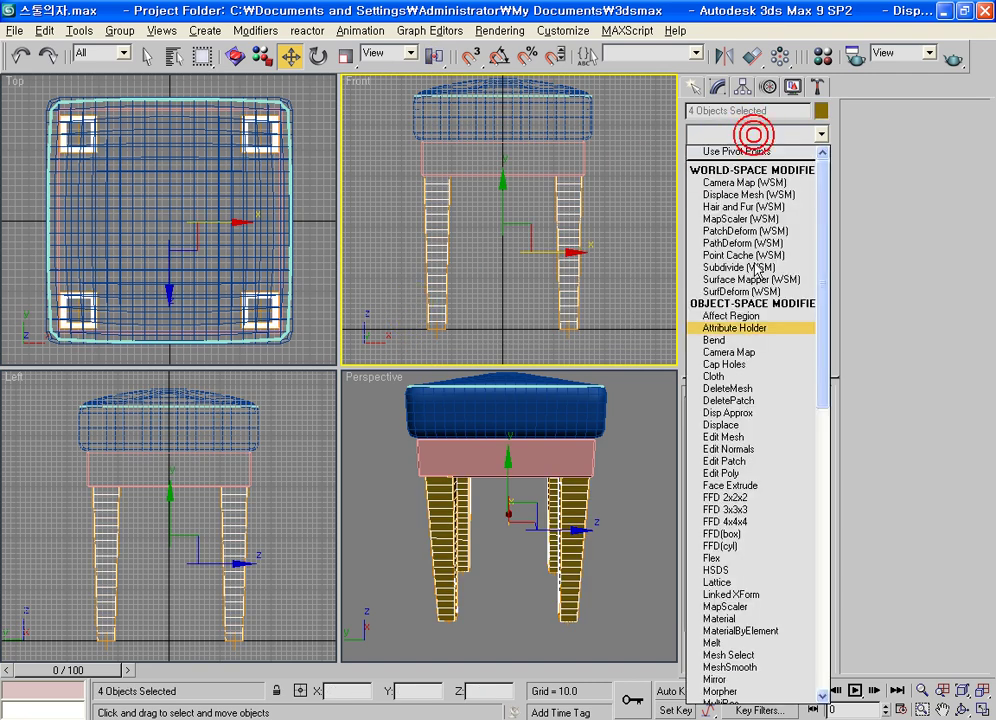
scroll(762, 436, "down", 15)
left_click(756, 493)
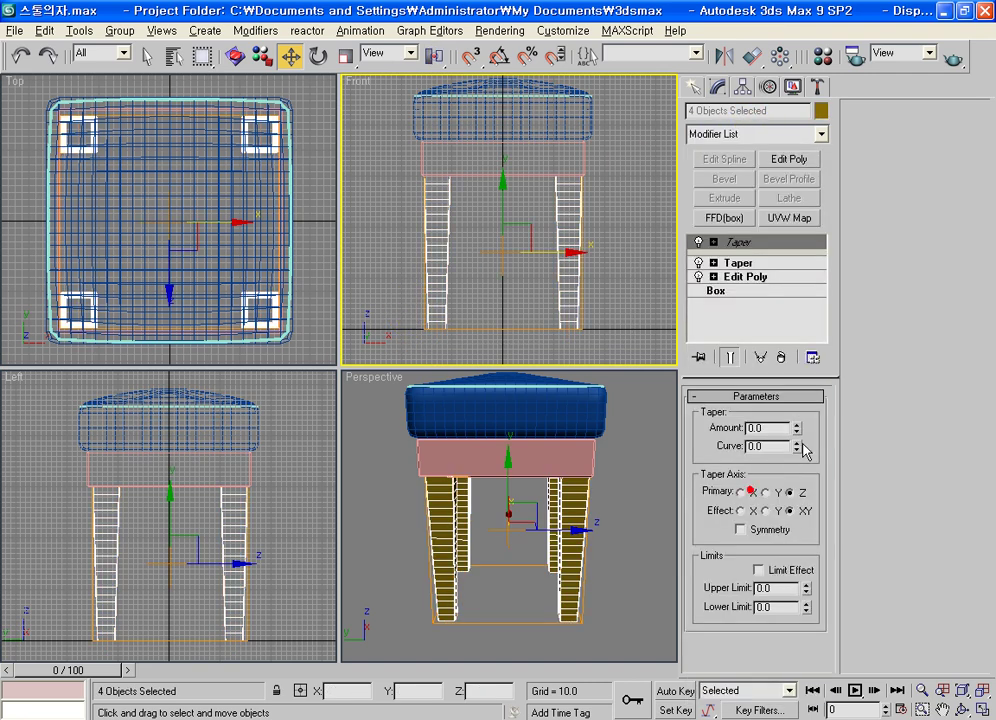
left_click_drag(793, 430, 801, 457)
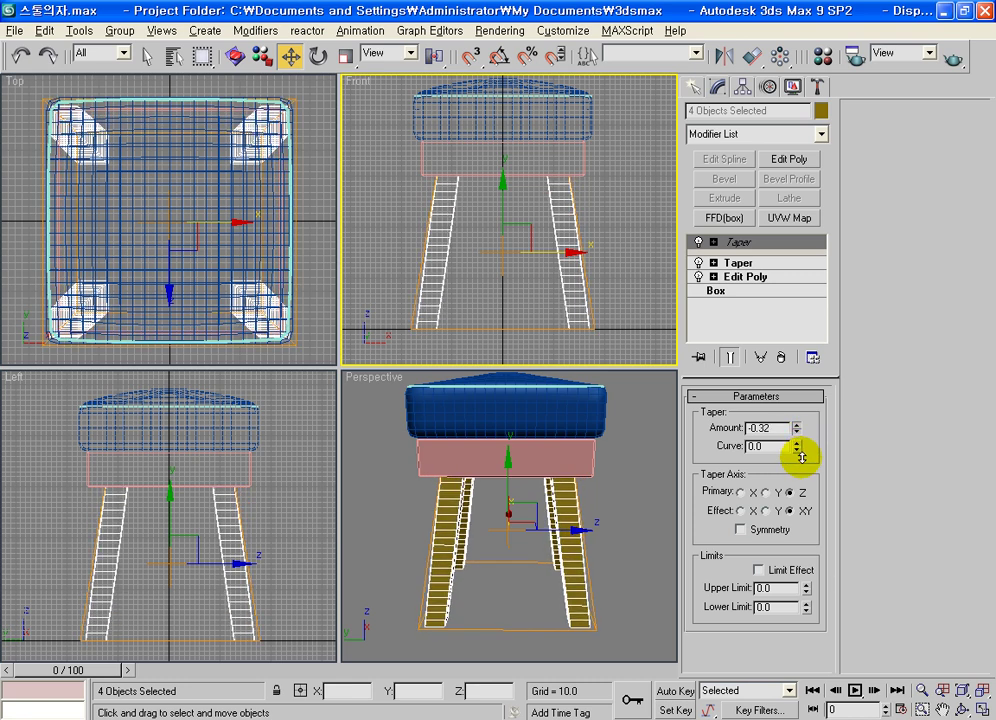
mouse_move(568, 592)
middle_mouse_down("alt")
mouse_move(507, 600)
mouse_move(476, 589)
mouse_move(489, 597)
middle_mouse_up("alt")
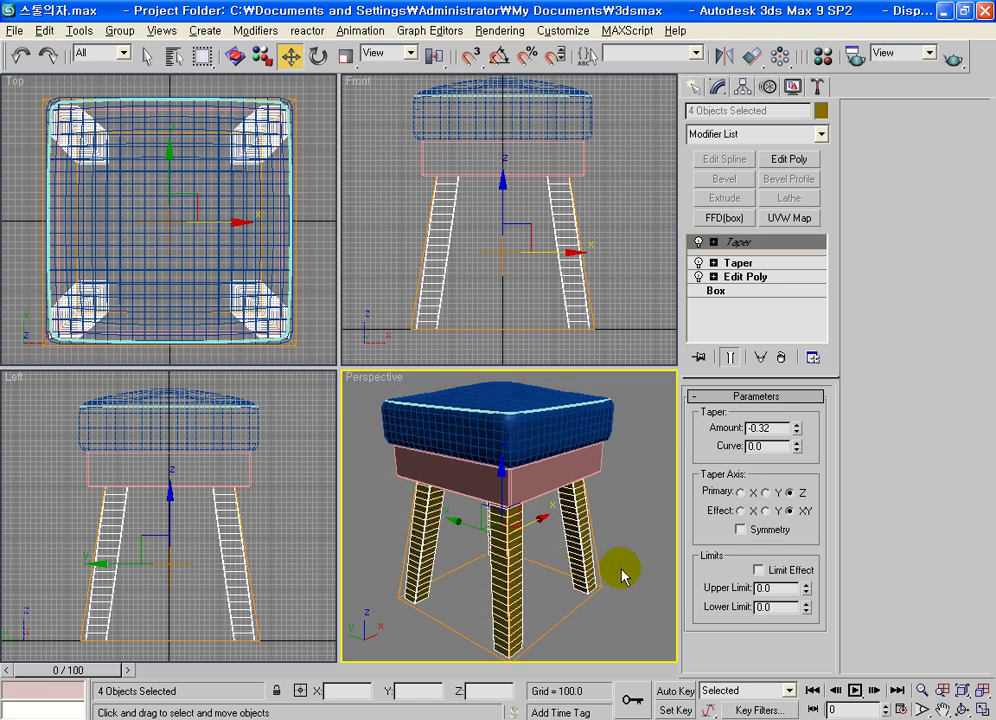
left_click(648, 494)
Orbit the Perspective view down onto the cushion, then activate Top and the Create panel.
mouse_move(593, 532)
middle_mouse_down("alt")
mouse_move(562, 540)
mouse_move(551, 582)
middle_mouse_up("alt")
scroll(522, 491, "up", 5)
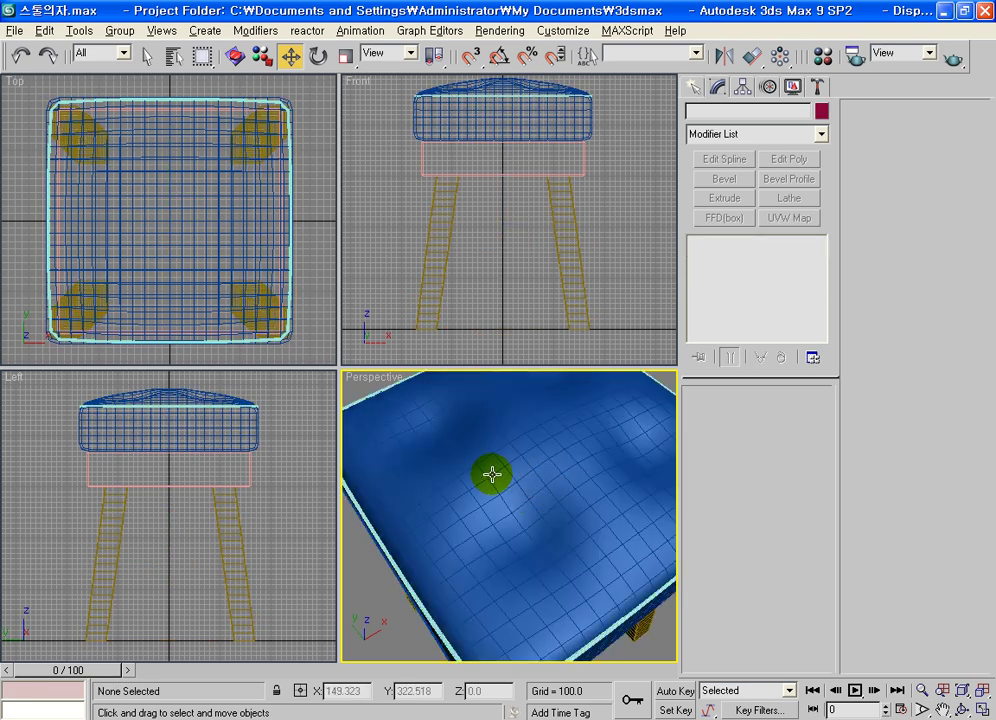
middle_click_drag(523, 481, 525, 411, "alt")
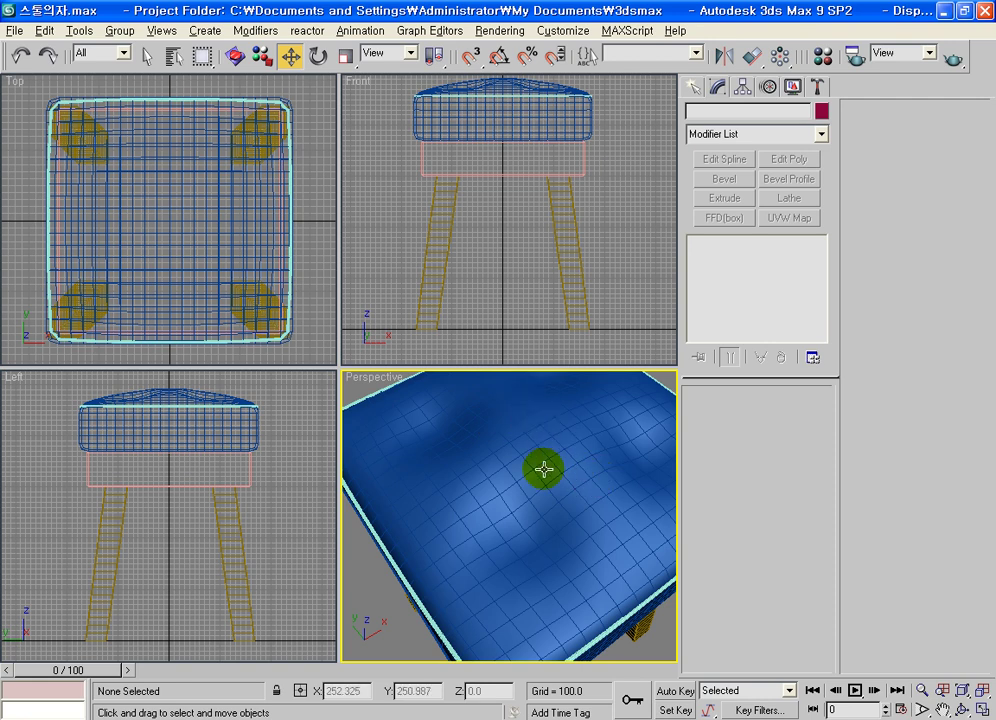
left_click(256, 168)
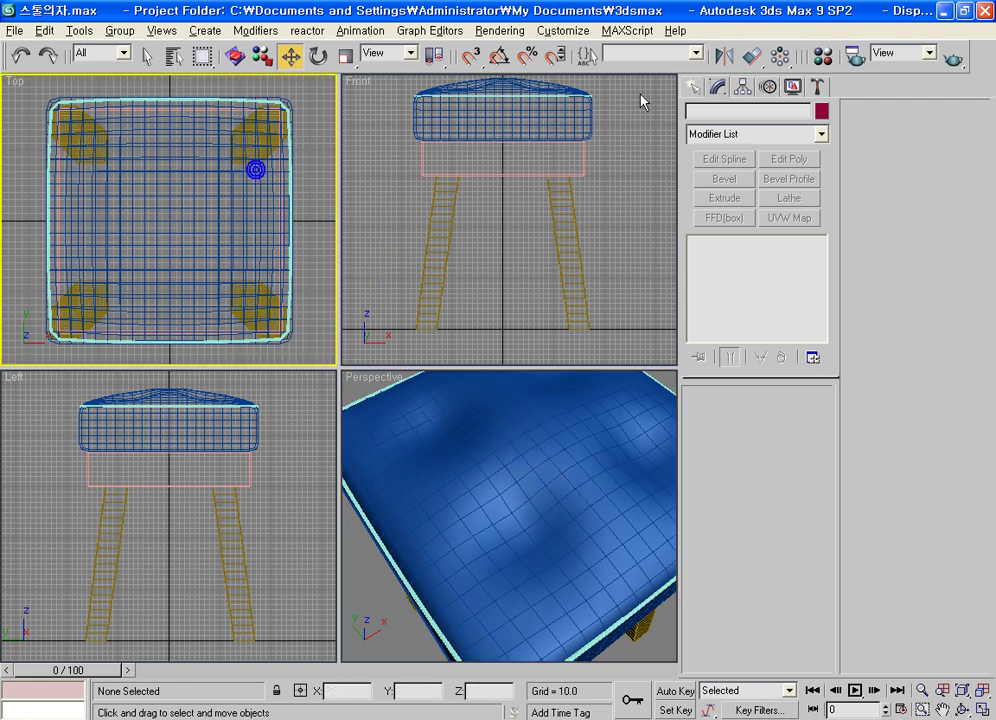
left_click(692, 88)
Create a small sphere and move it up over the cushion's upper-left dimple.
left_click(722, 215)
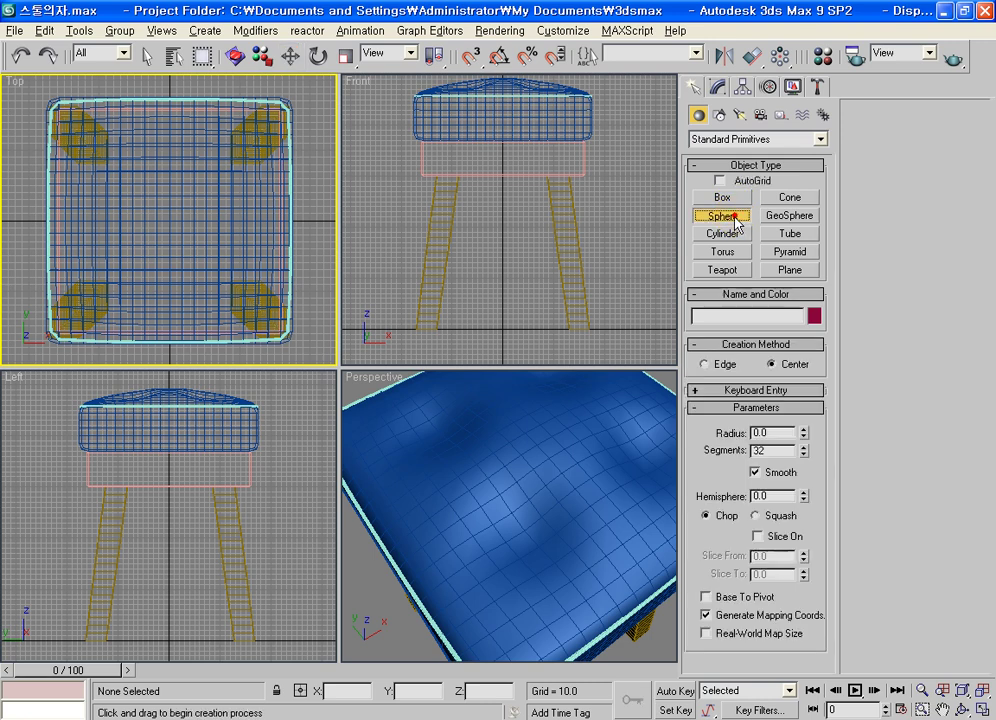
left_click_drag(107, 173, 111, 173)
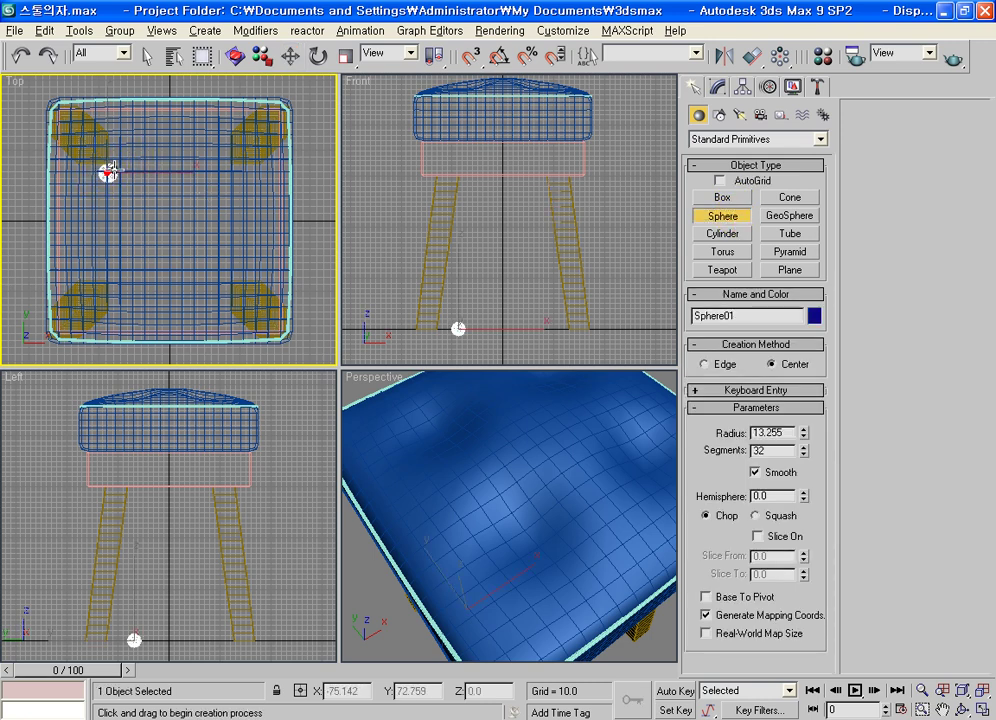
left_click(290, 57)
middle_click_drag(453, 270, 474, 343)
left_click_drag(477, 336, 489, 89)
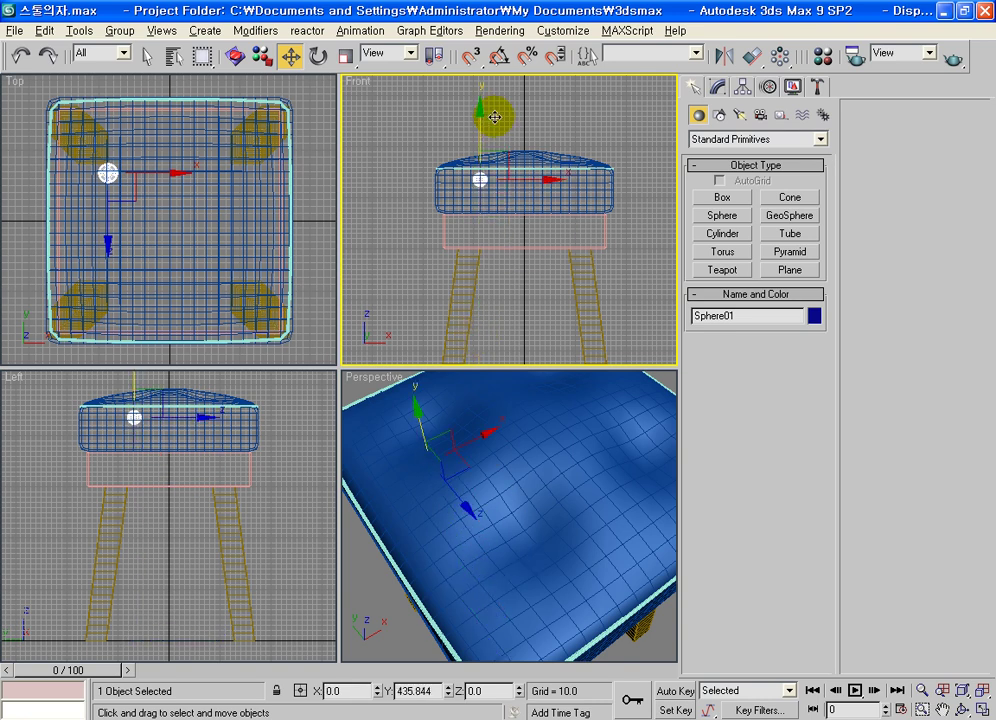
scroll(511, 216, "up", 3)
scroll(463, 246, "up", 3)
middle_click_drag(463, 246, 625, 262)
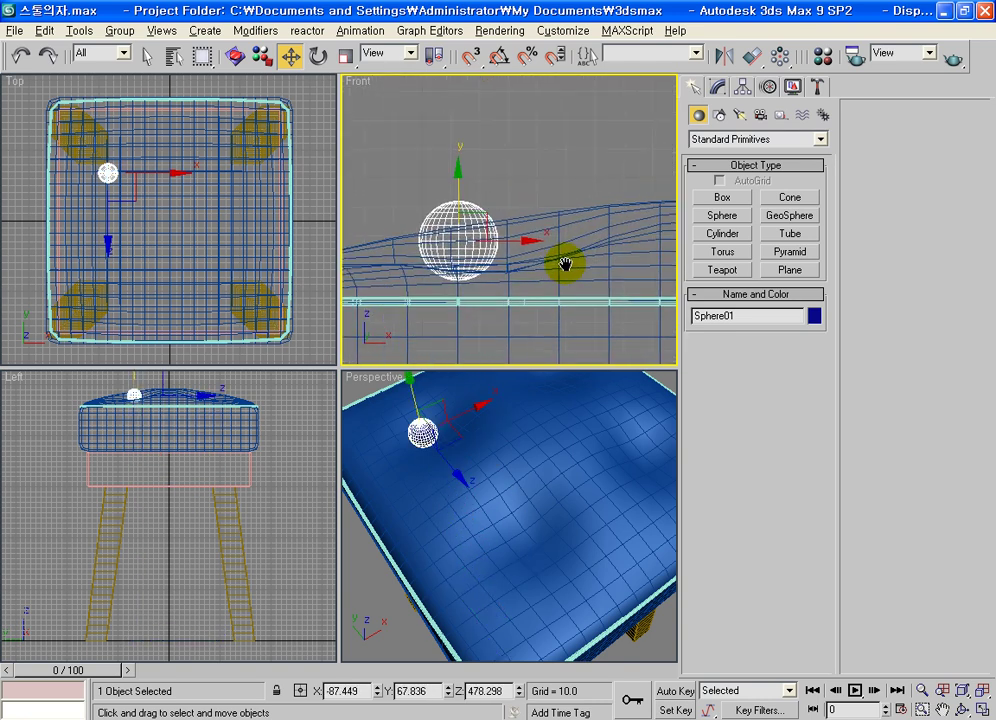
left_click_drag(513, 240, 556, 240)
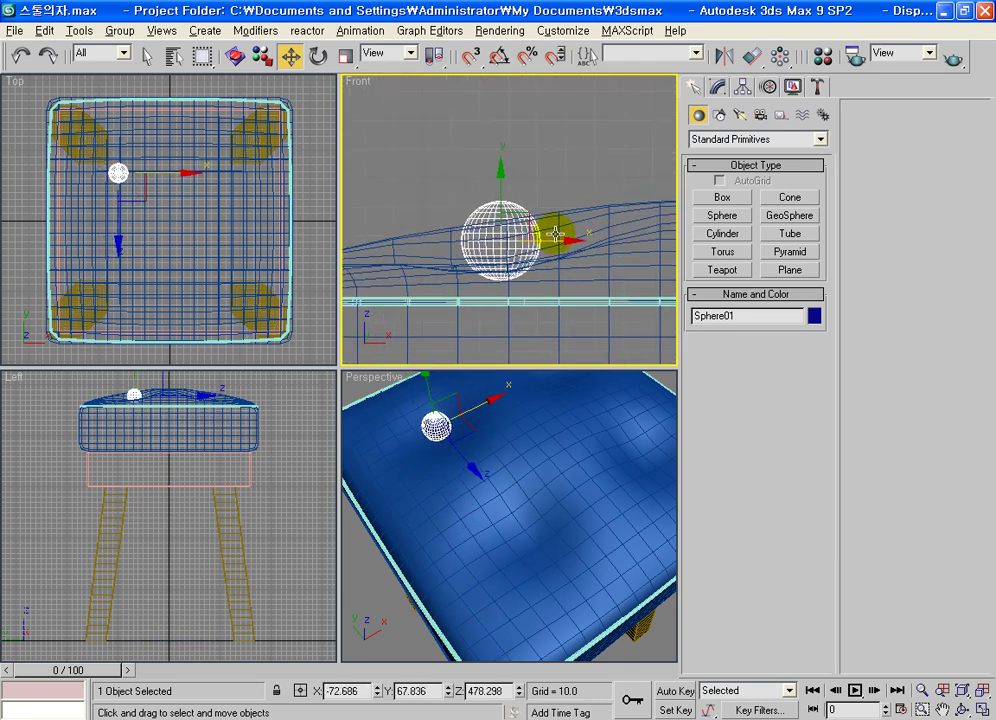
Squash the sphere flat on Y and lower it into the cushion surface.
left_click(345, 57)
left_click_drag(500, 162, 509, 524)
left_click(290, 57)
left_click_drag(504, 185, 502, 207)
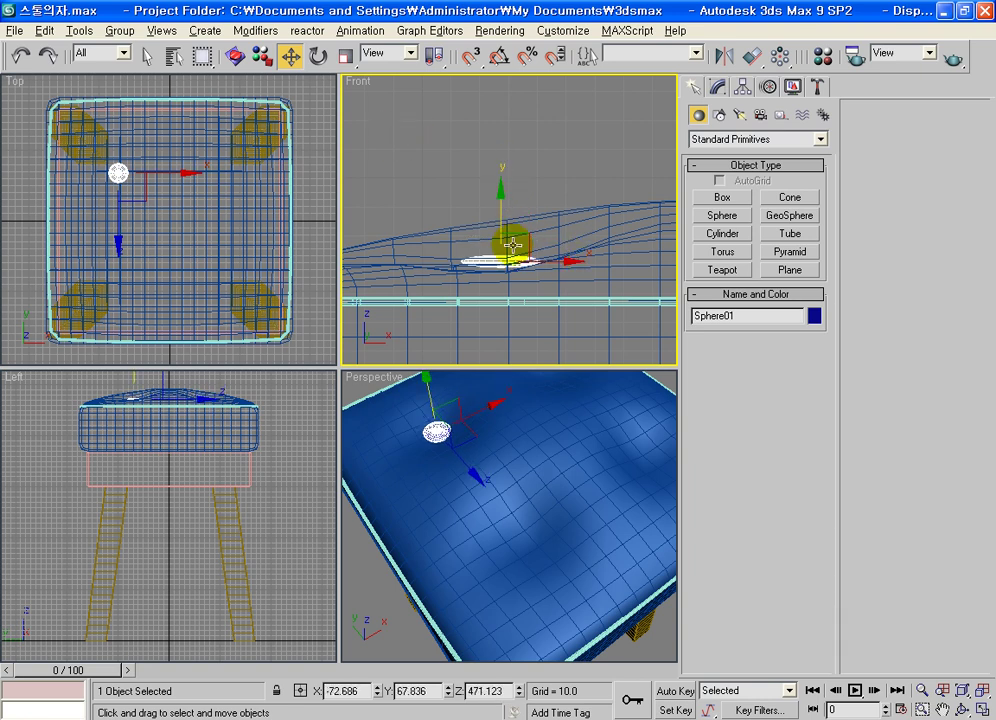
left_click_drag(540, 261, 530, 265)
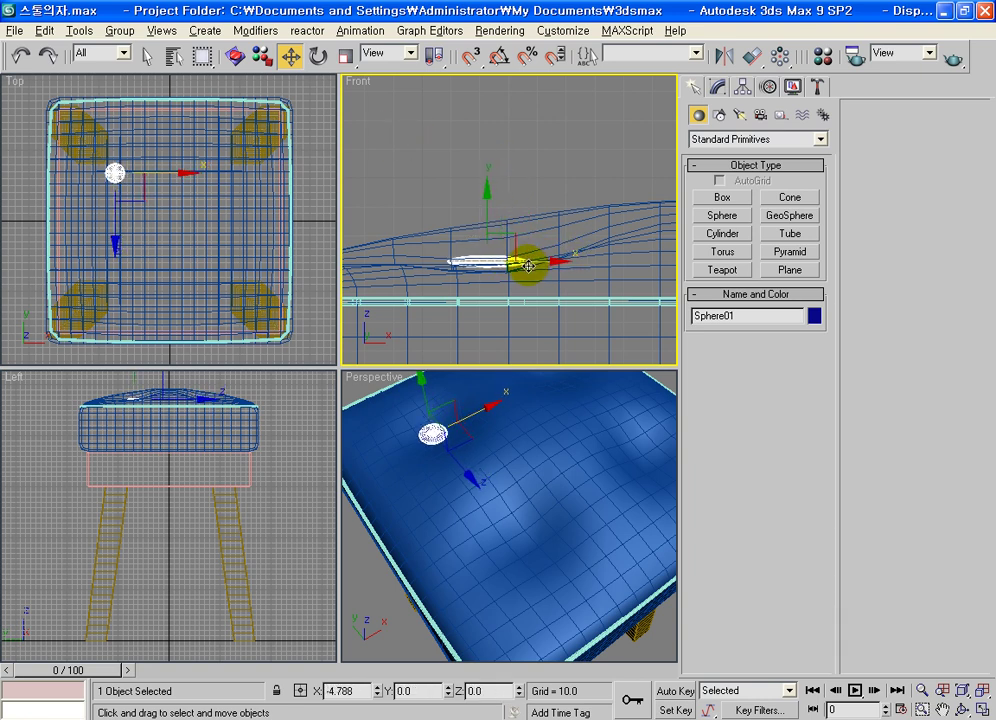
left_click_drag(485, 218, 485, 227)
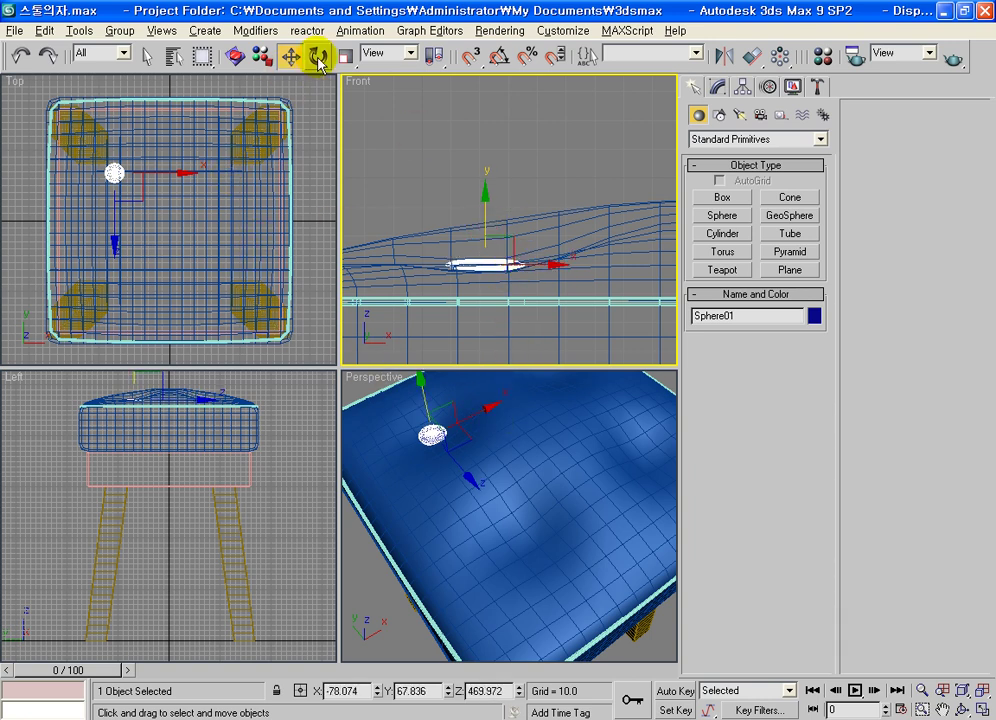
Tilt the button slightly to follow the cushion slope, then reselect it in Top view.
left_click(318, 56)
left_click_drag(541, 288, 540, 292)
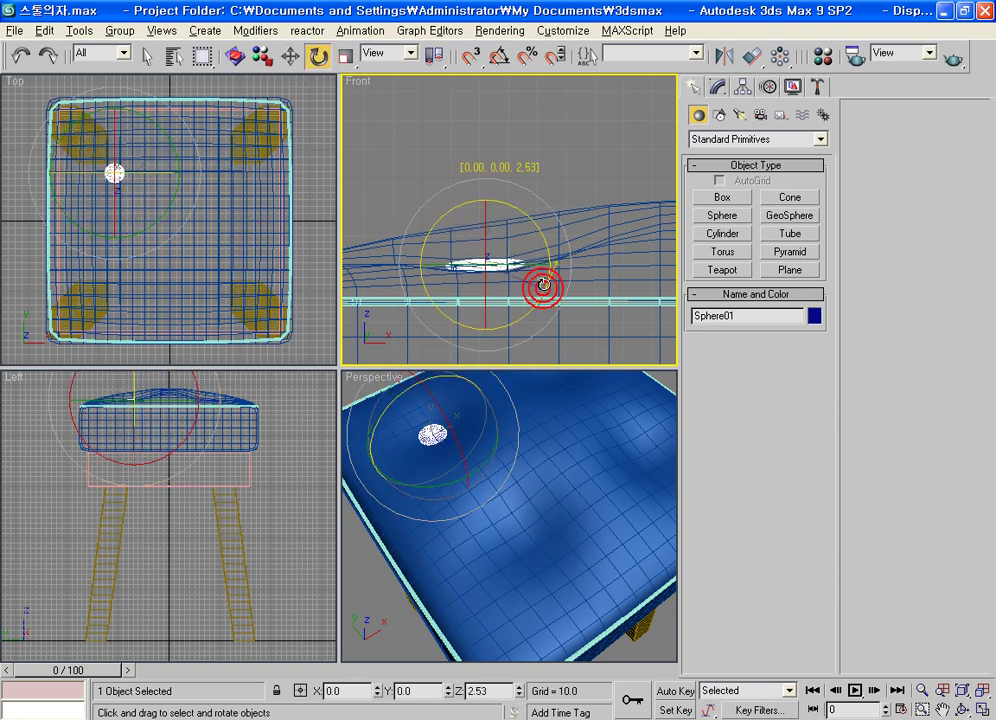
left_click(146, 213)
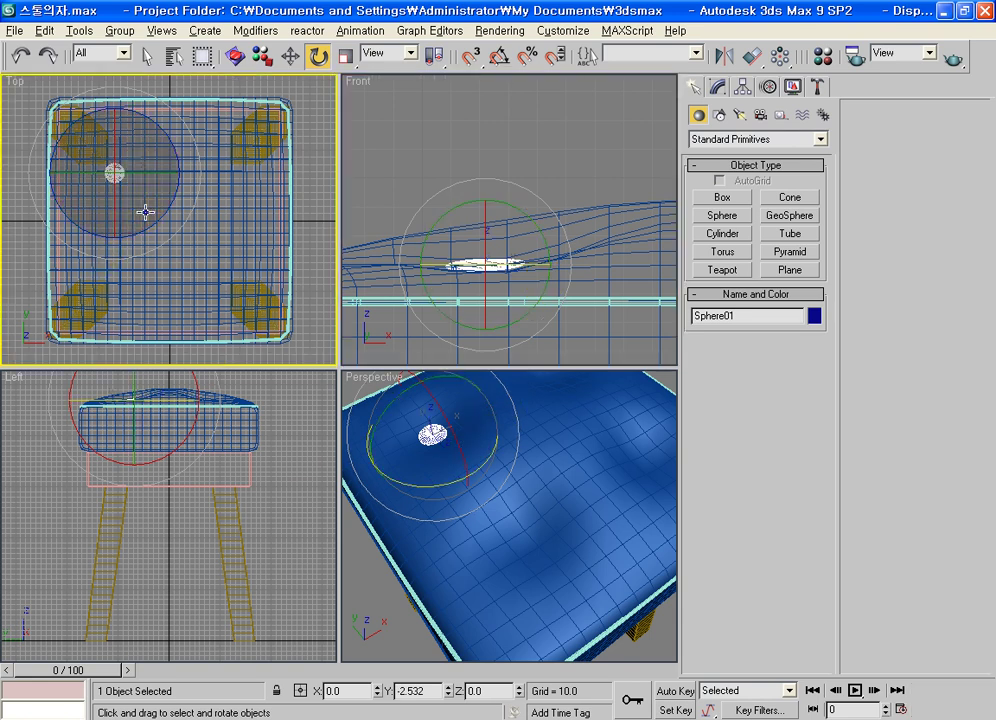
left_click(324, 137)
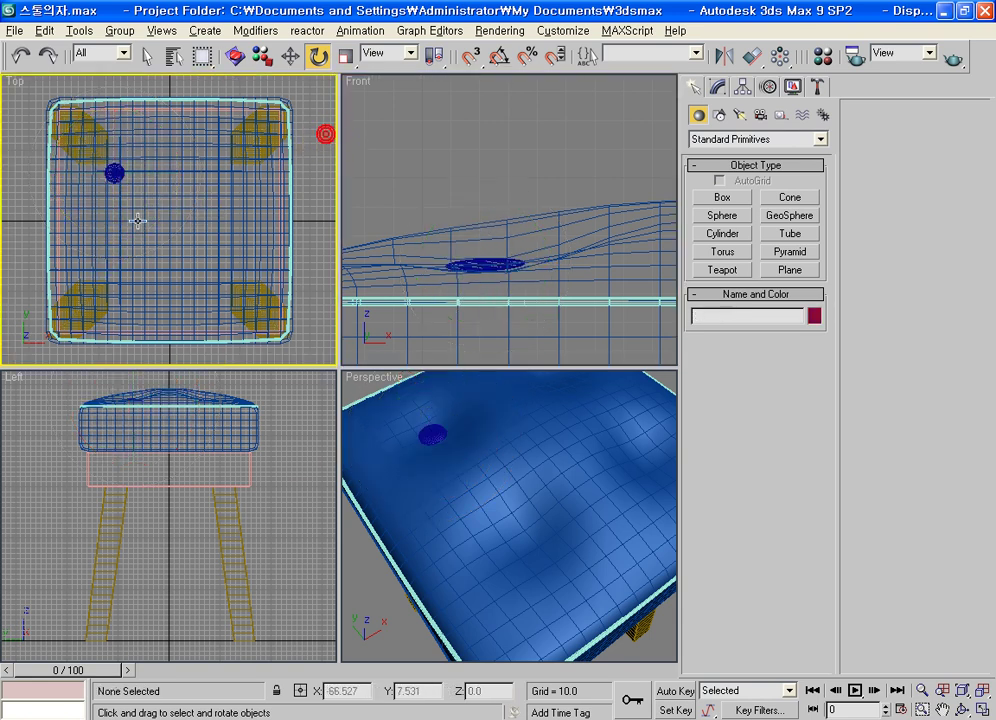
left_click(115, 175)
left_click(290, 56)
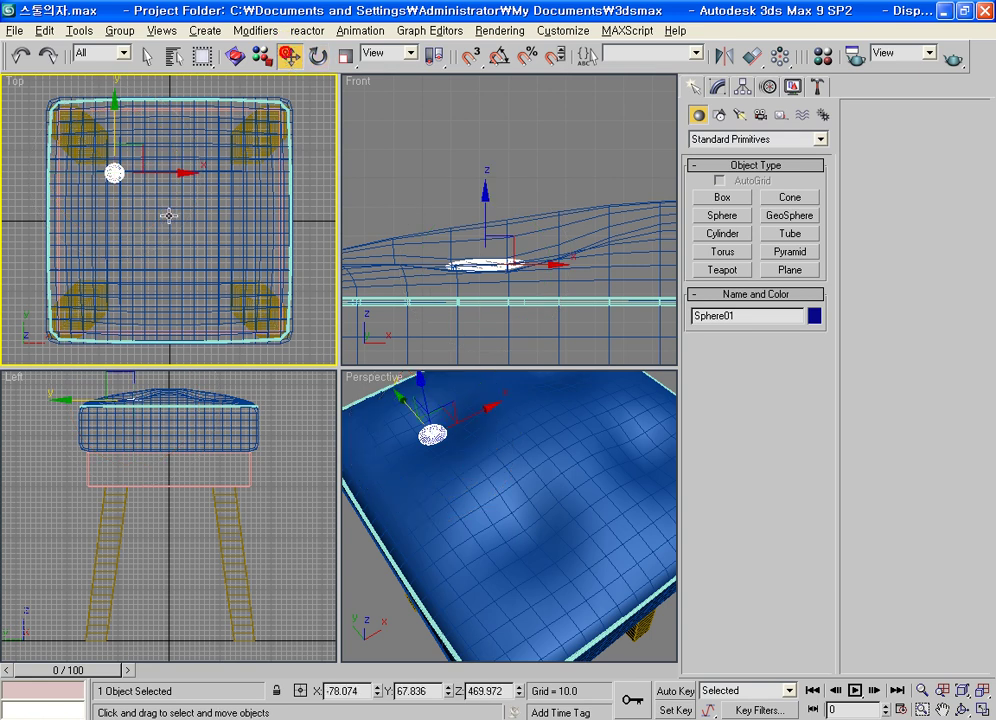
Clone the button as an instance into the upper-right dimple.
left_click_drag(115, 173, 301, 173, "shift")
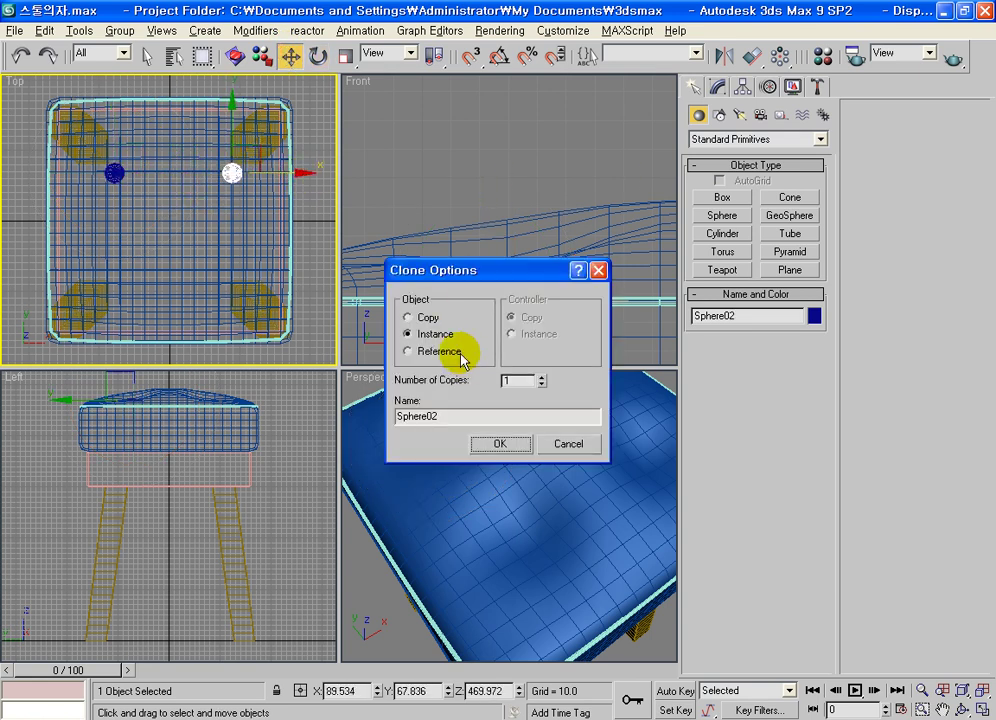
left_click(507, 447)
scroll(585, 490, "down", 5)
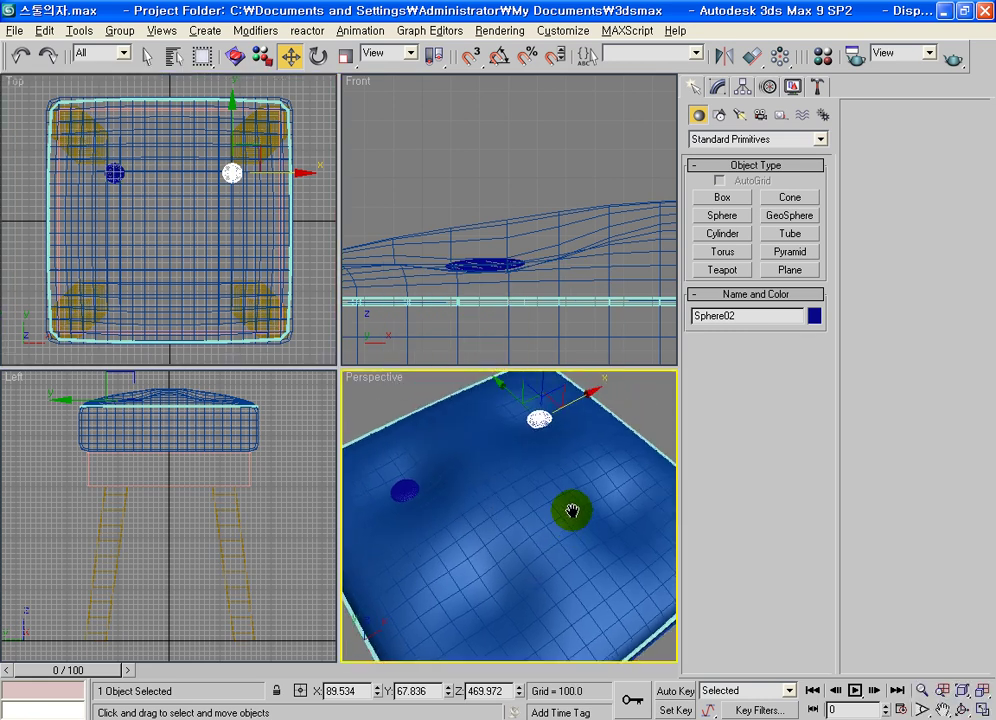
scroll(182, 477, "up", 3)
scroll(171, 473, "up", 3)
scroll(176, 444, "up", 3)
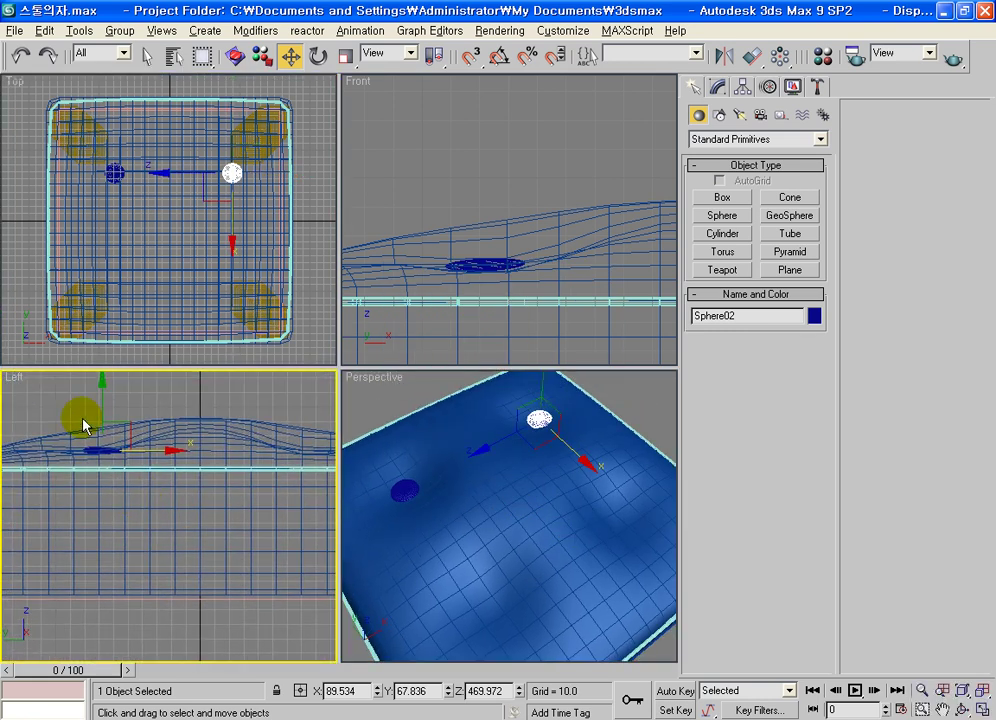
middle_click_drag(180, 494, 128, 483)
Select both buttons and rotate them to match the cushion's tilt.
left_click(140, 411)
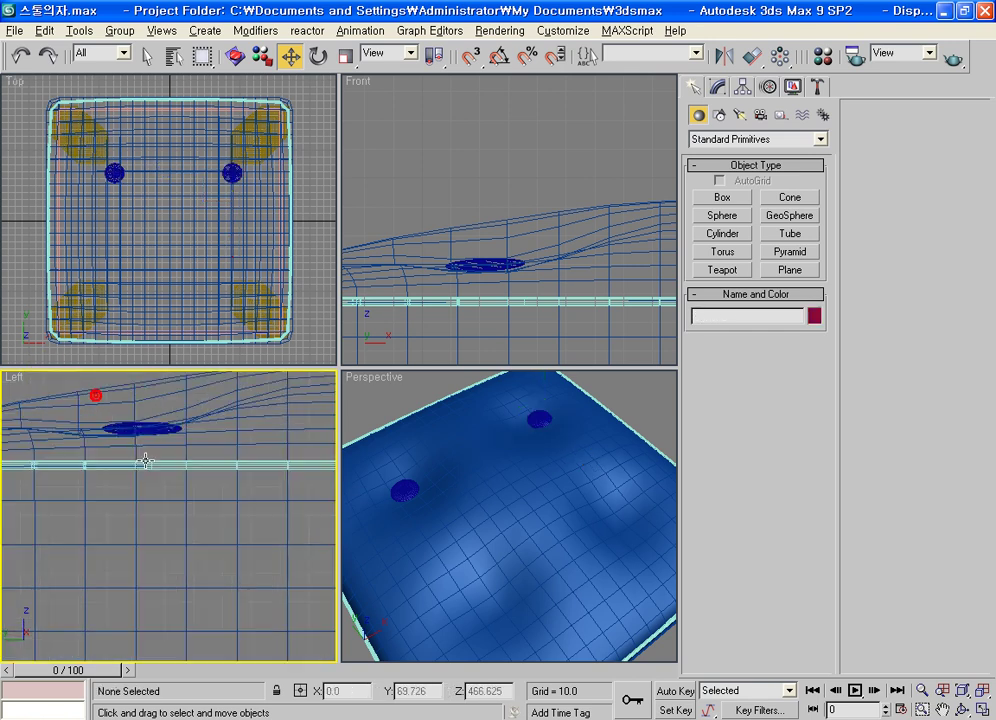
scroll(155, 452, "up", 2)
left_click_drag(89, 396, 200, 494)
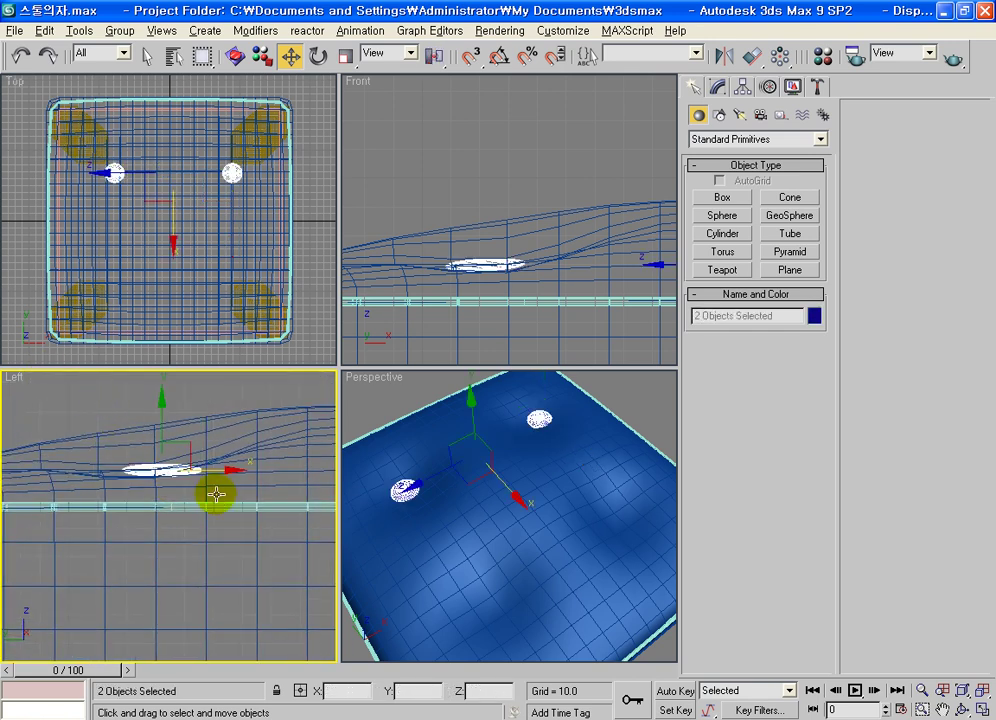
left_click(317, 57)
mouse_move(222, 489)
left_mouse_down()
mouse_move(231, 480)
mouse_move(179, 450)
left_mouse_up()
left_click(290, 57)
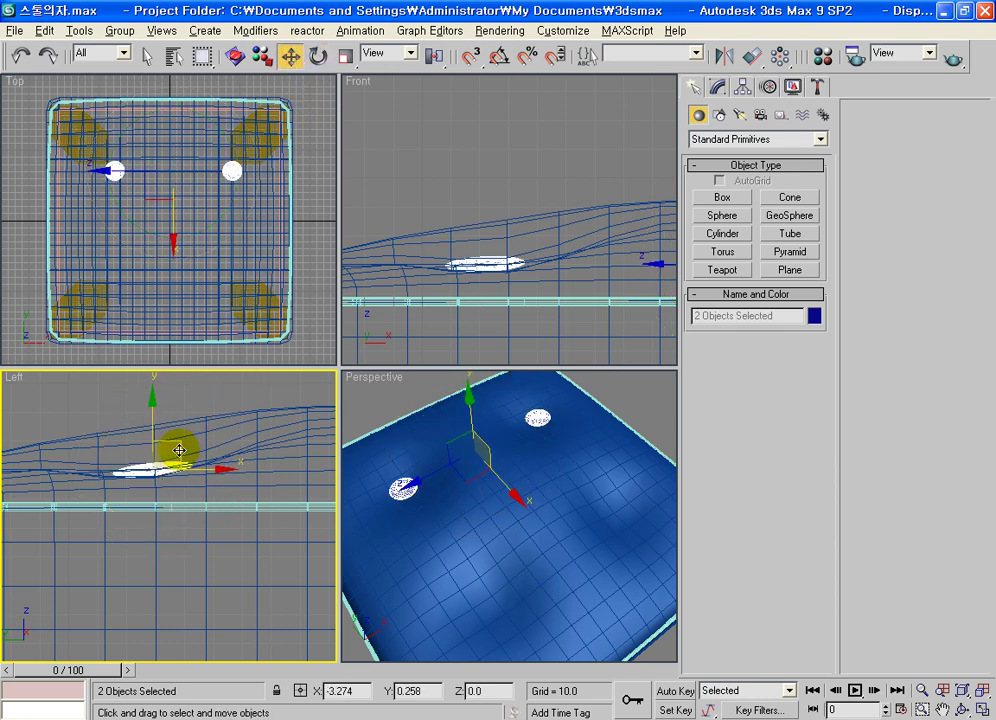
Maximize the Left view, reselect both buttons and bring up the Mirror dialog.
left_click(197, 400)
middle_click_drag(220, 487, 202, 491, "alt")
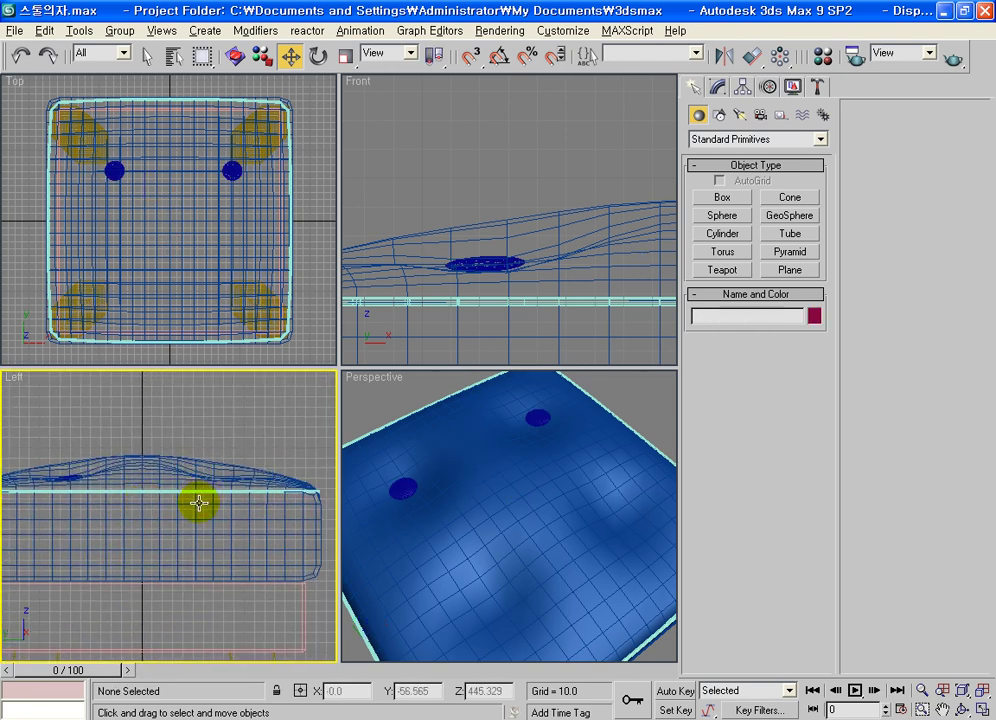
key("alt+w")
mouse_move(90, 167)
left_mouse_down()
mouse_move(210, 285)
mouse_move(216, 276)
left_mouse_up()
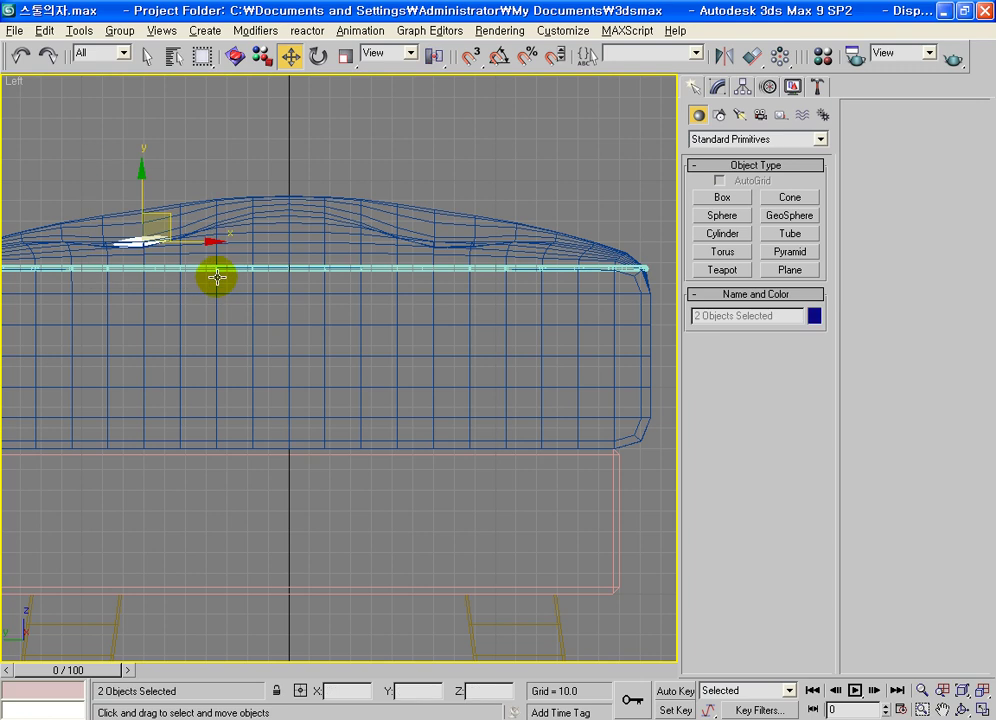
left_click(725, 55)
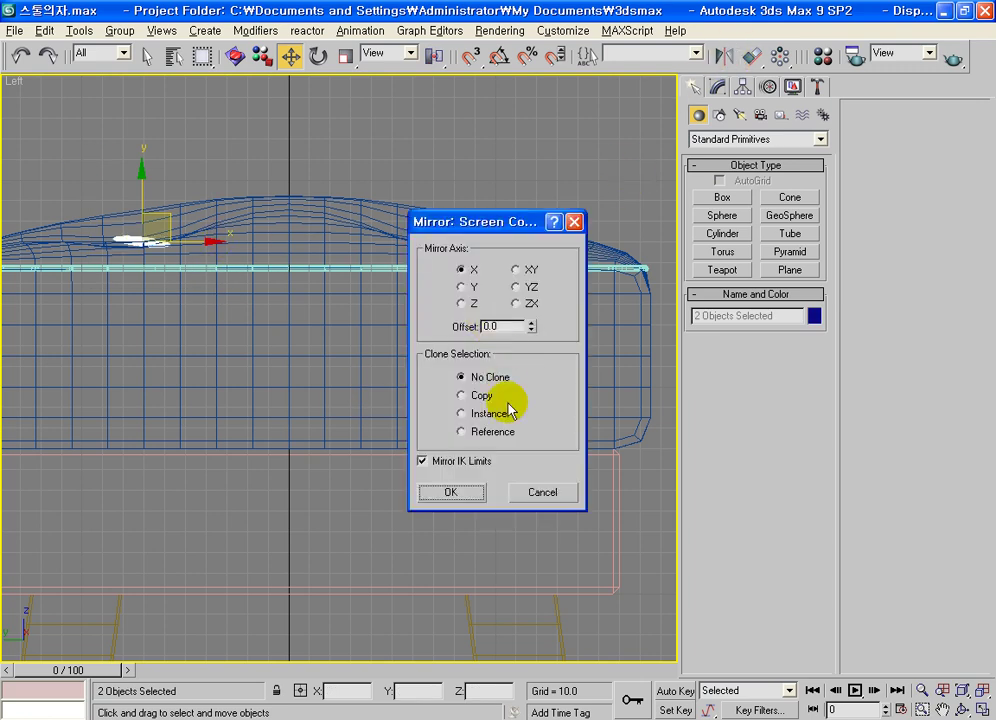
Mirror both buttons as instances and slide the pair along X into the opposite dimples.
left_click(458, 495)
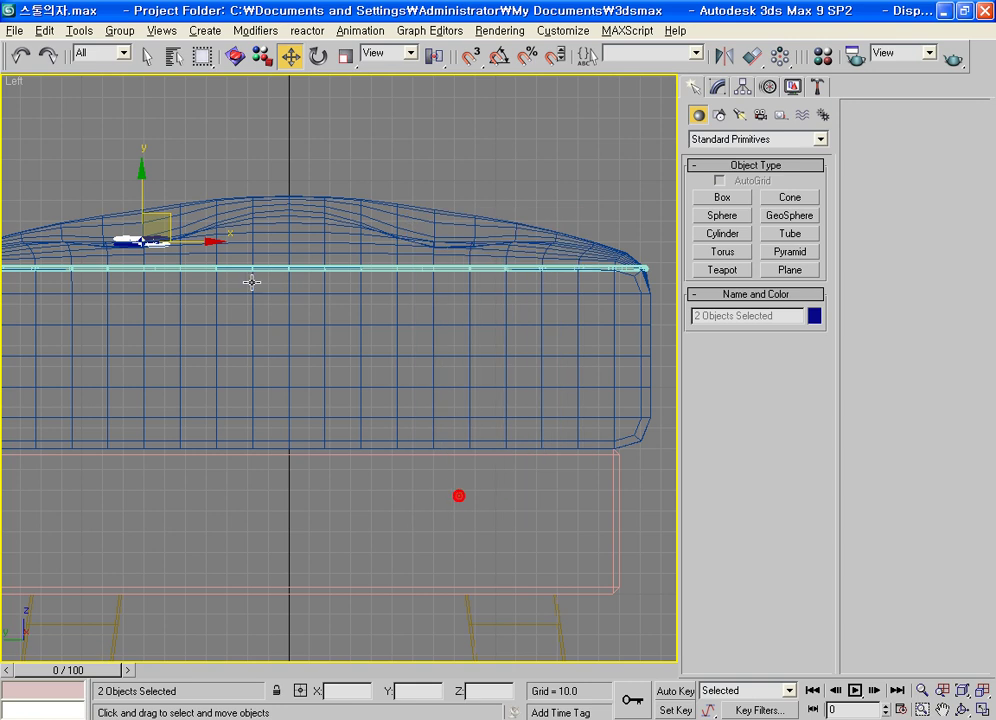
left_click_drag(209, 240, 521, 240)
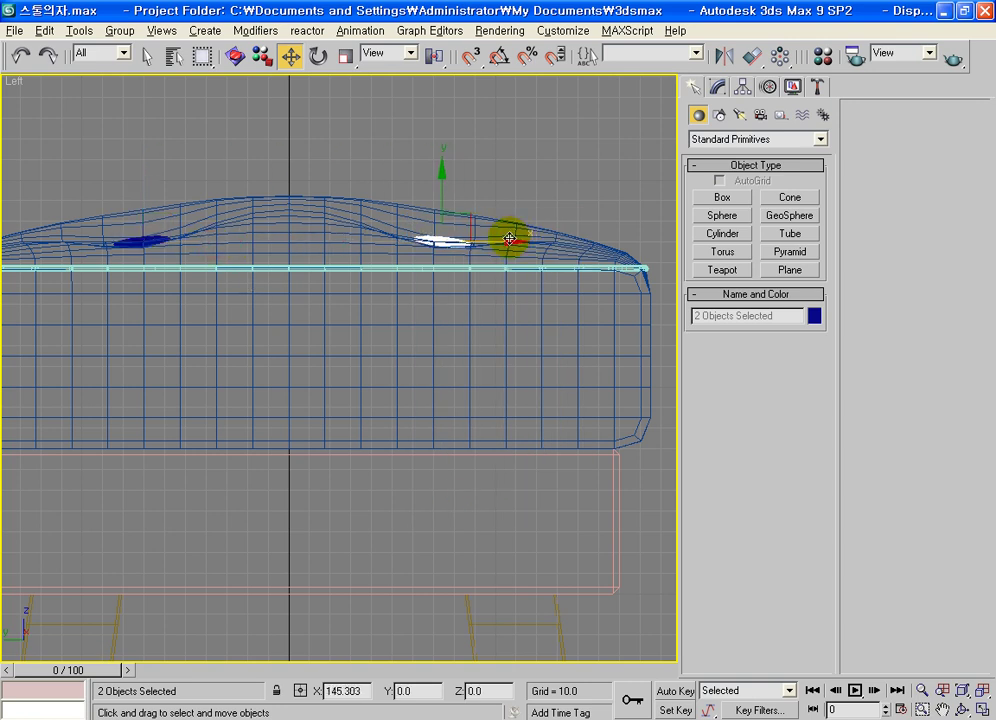
scroll(450, 310, "up", 3)
middle_click_drag(436, 336, 370, 419)
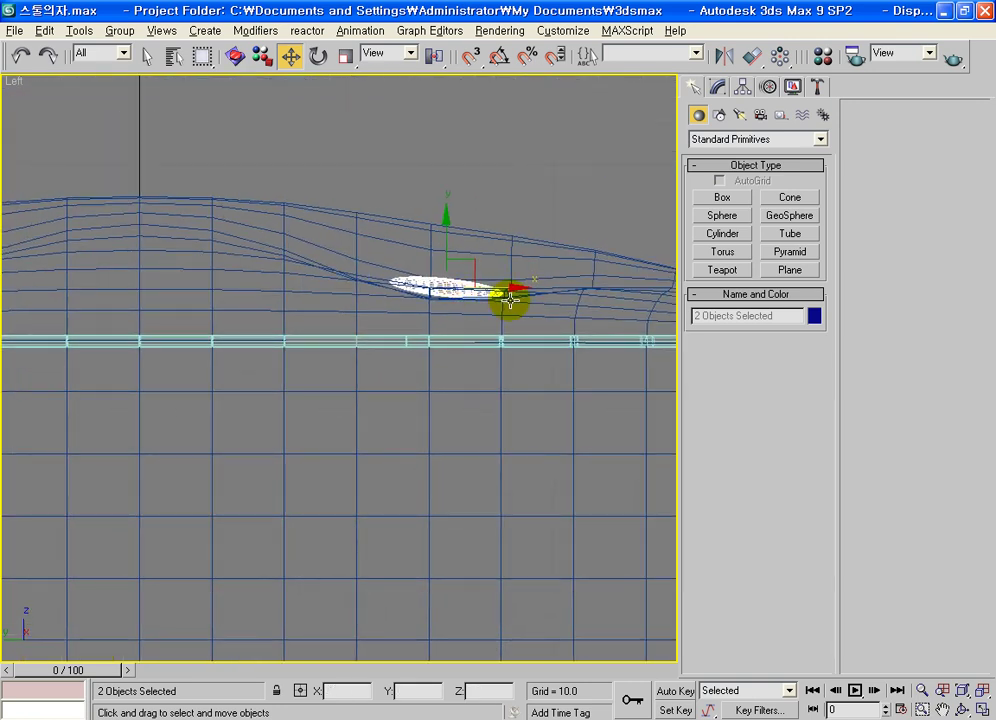
left_click(548, 178)
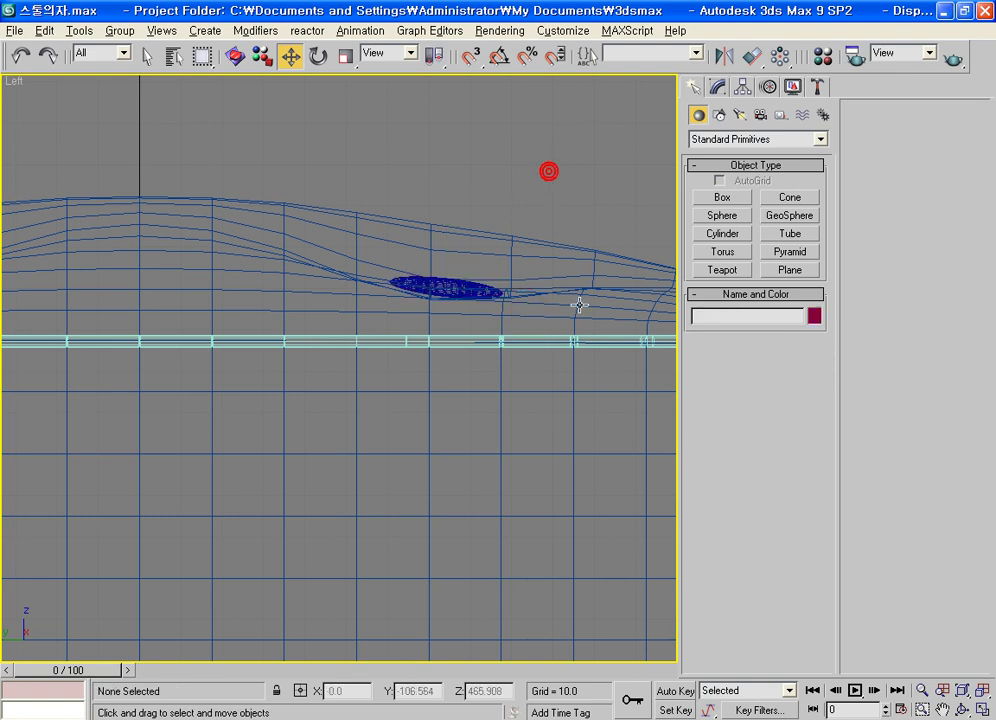
key("alt+w")
scroll(631, 403, "down", 5)
middle_click_drag(551, 466, 543, 483, "alt")
scroll(551, 465, "up", 2)
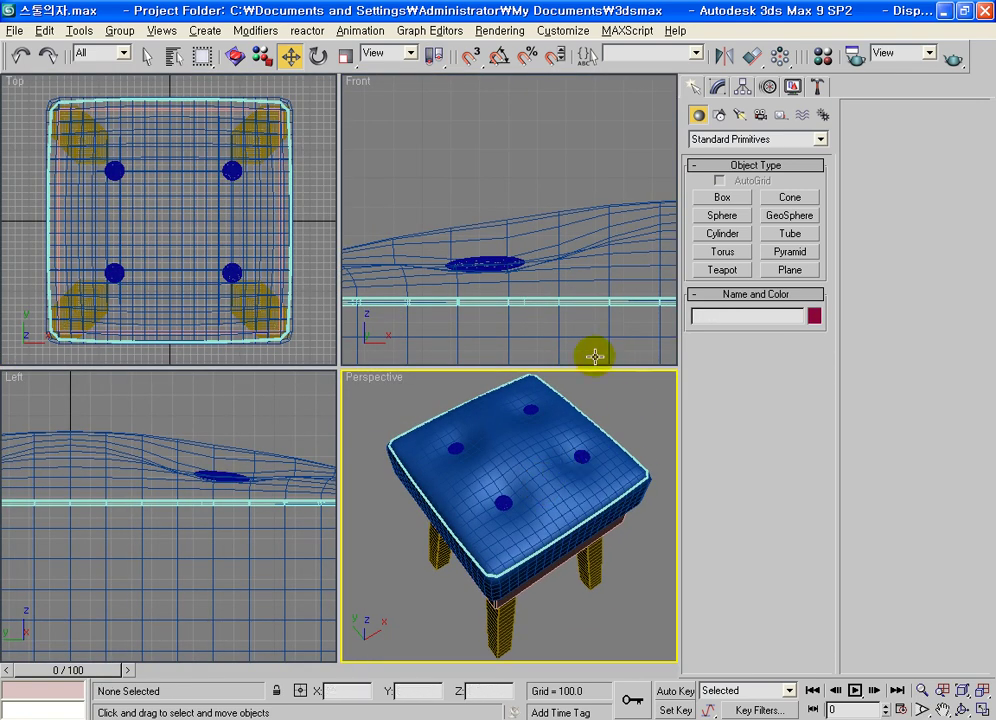
Open the Material Editor, then set V-Ray Adv 1.5 RC3 as production renderer and save as defaults.
left_click(822, 55)
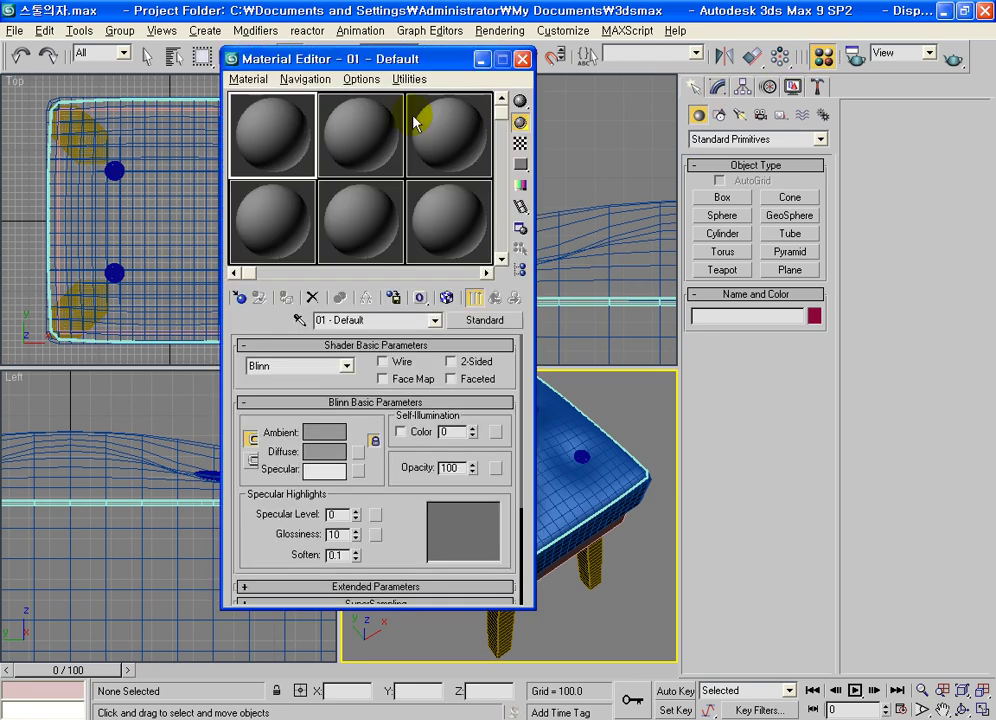
left_click(484, 330)
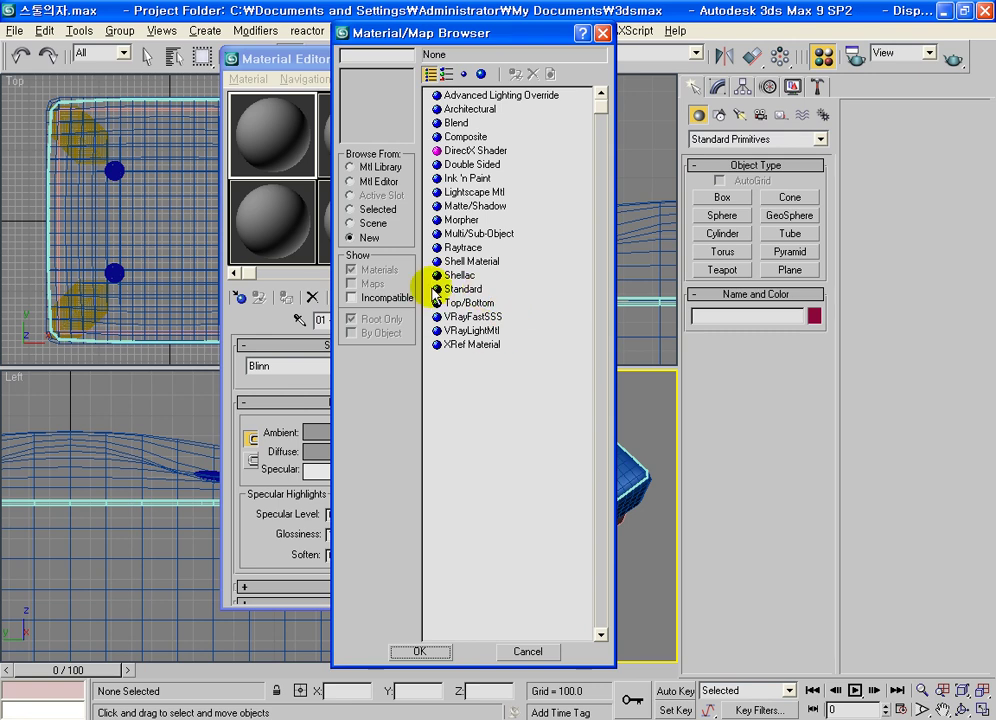
left_click(602, 33)
left_click(855, 57)
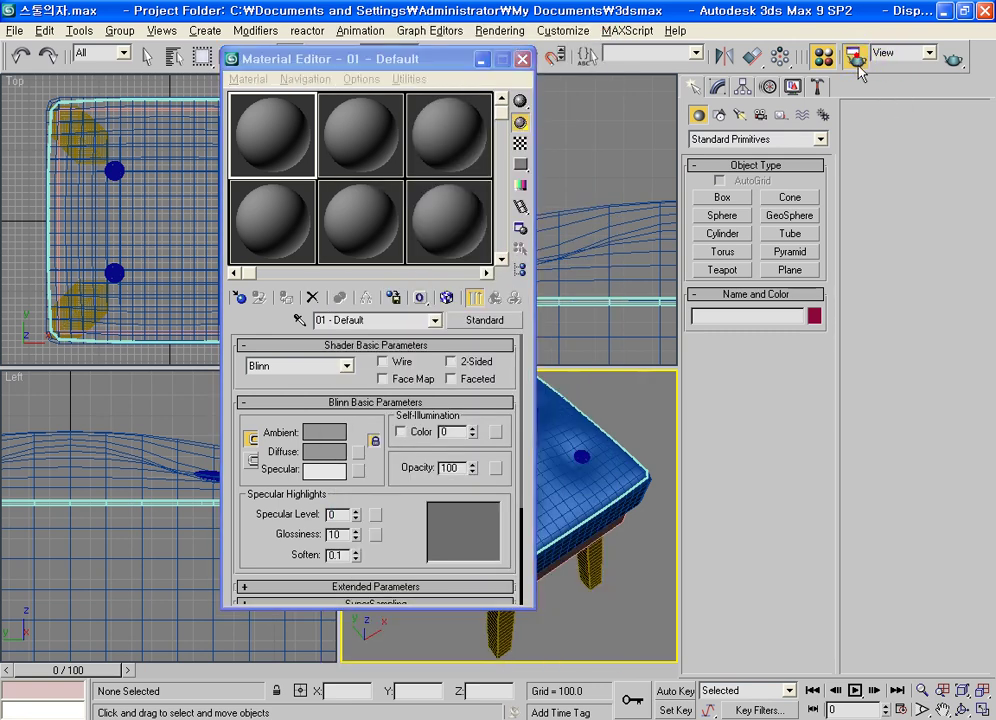
left_click_drag(618, 529, 583, 197)
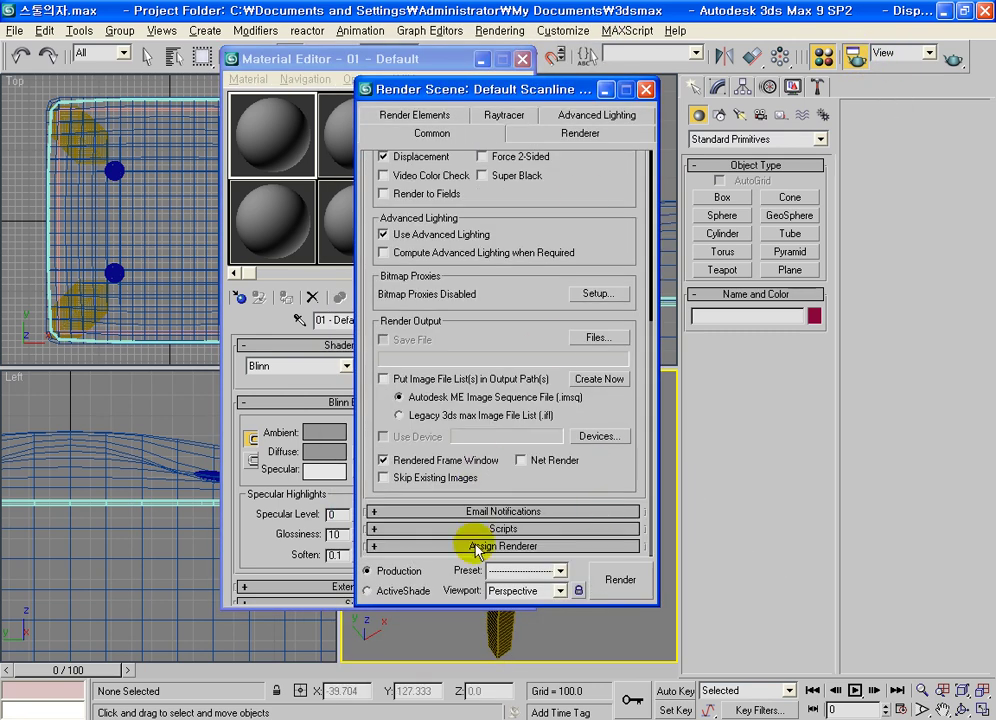
left_click(476, 547)
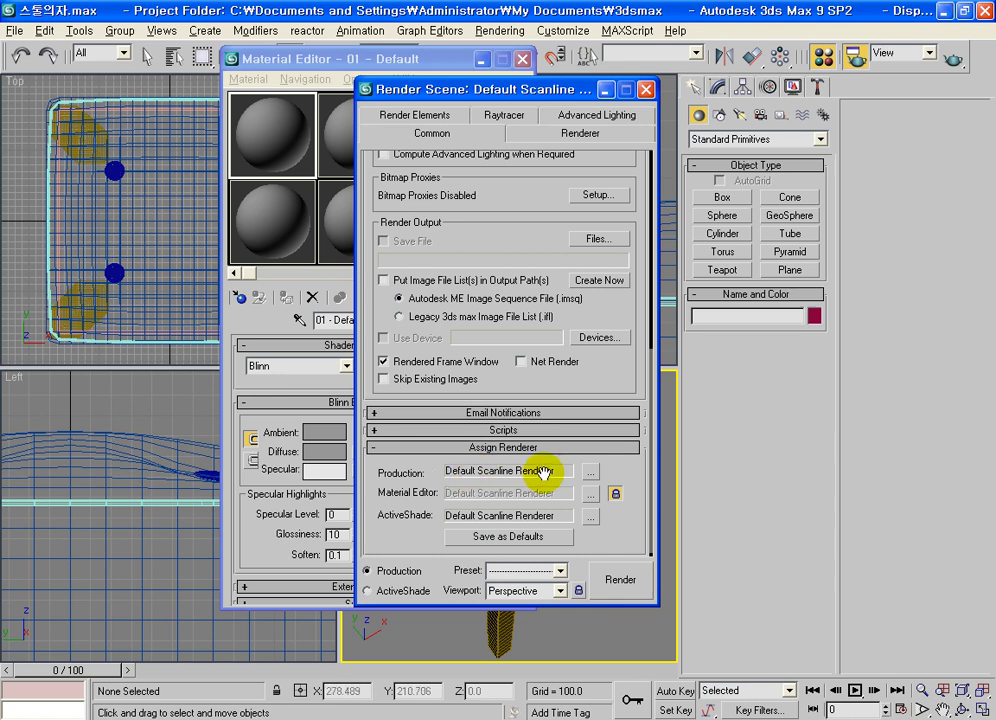
left_click(591, 471)
left_click(443, 249)
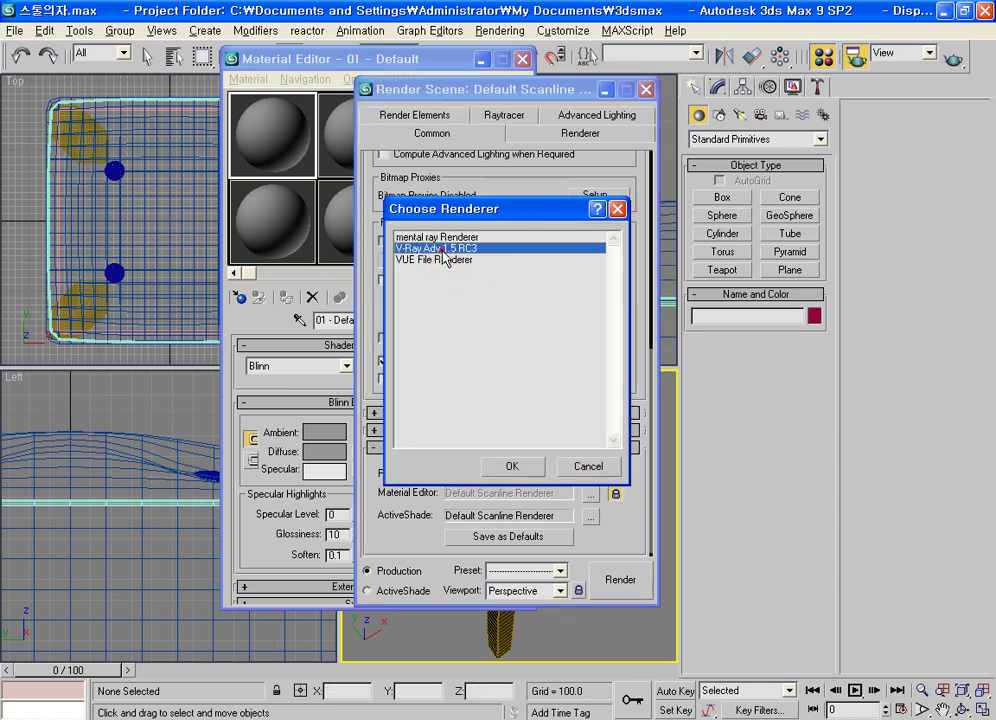
left_click(511, 466)
left_click(575, 533)
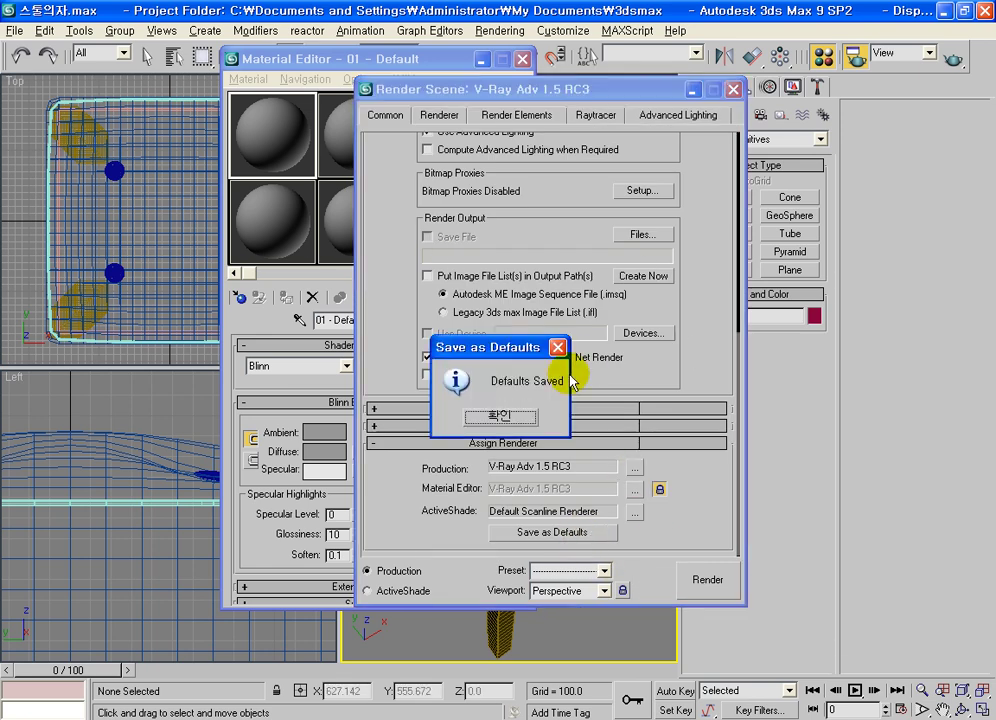
left_click(470, 413)
left_click(733, 89)
Turn the 01 - Default material into a VRayMtl with a Bitmap diffuse map.
left_click(484, 320)
left_click(460, 371)
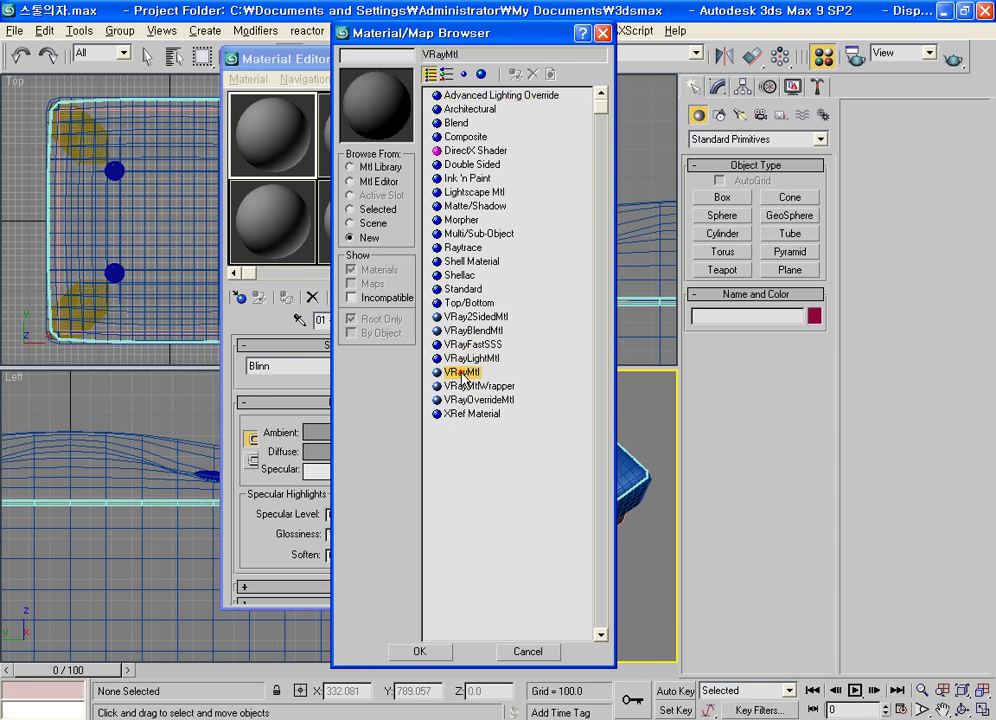
double_click(460, 371)
left_click(373, 434)
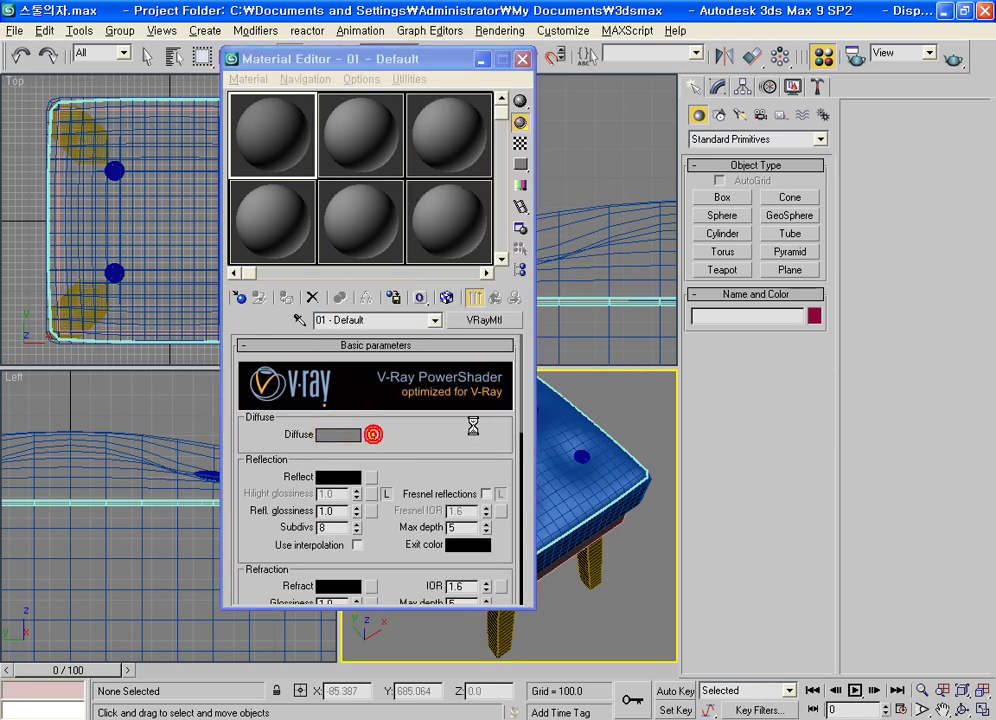
double_click(451, 97)
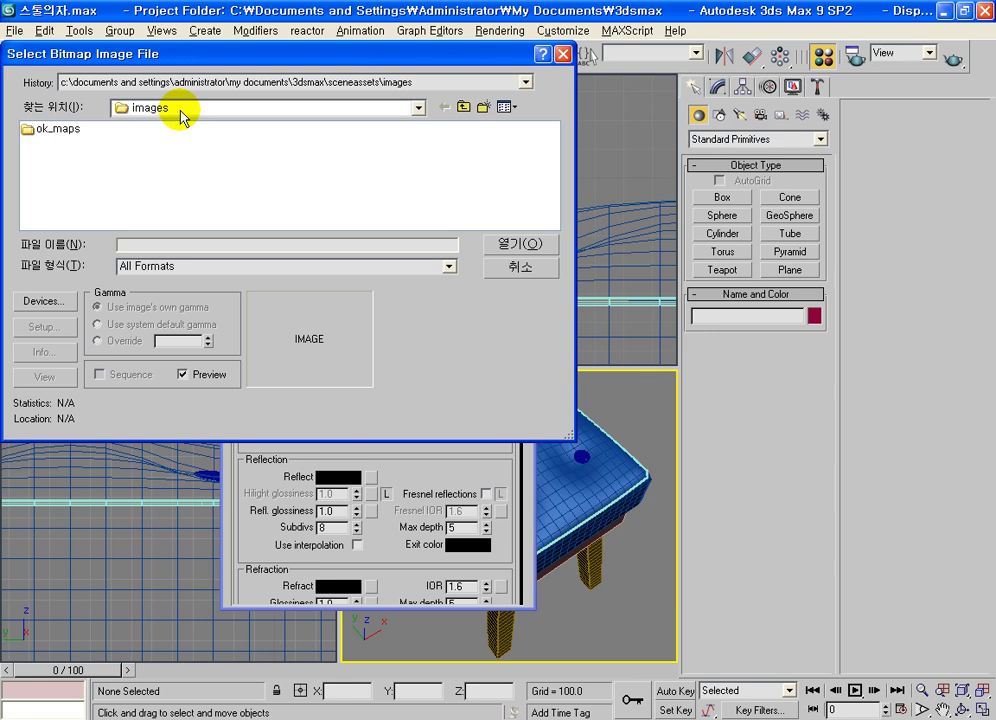
Load the orange plaid image Fabrics\034.BMP from the ok_maps folder as the bitmap.
double_click(50, 129)
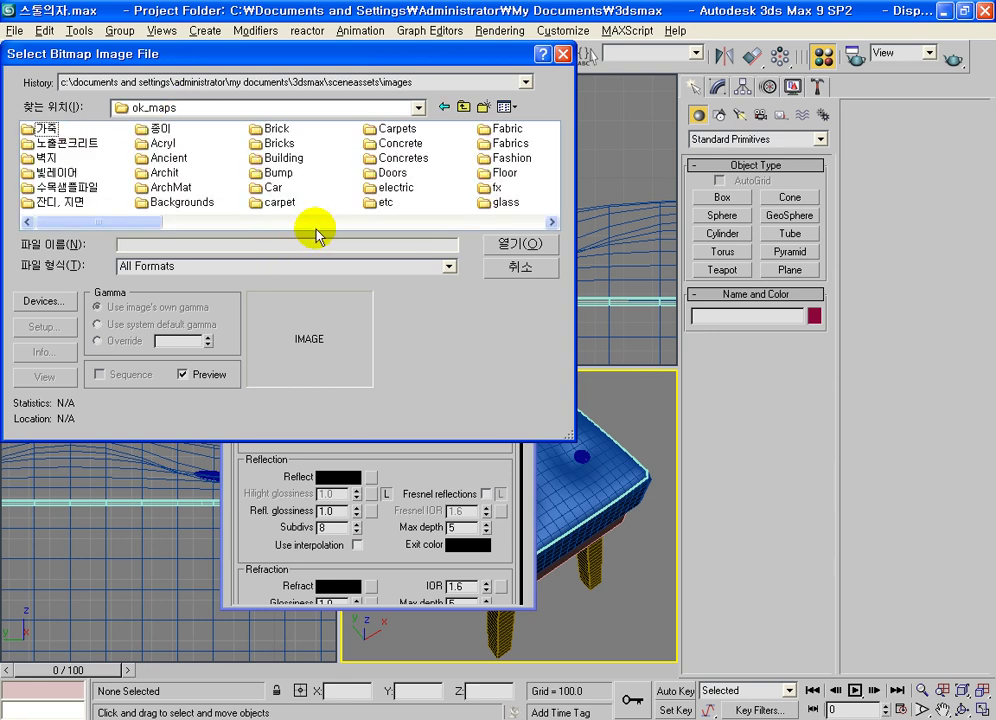
double_click(506, 146)
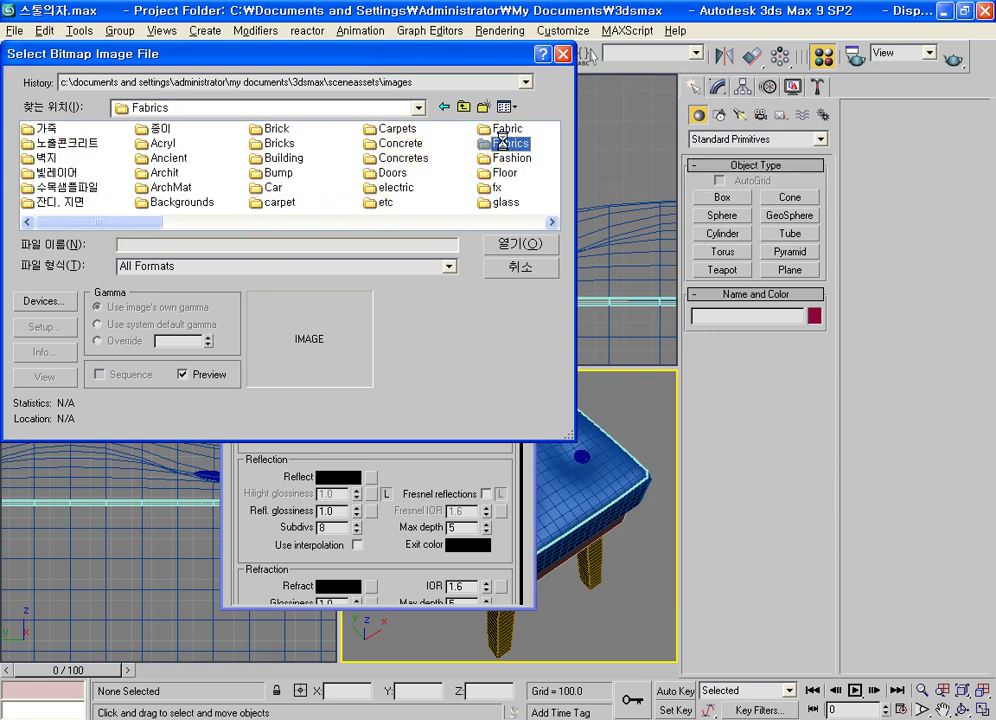
left_click(509, 108)
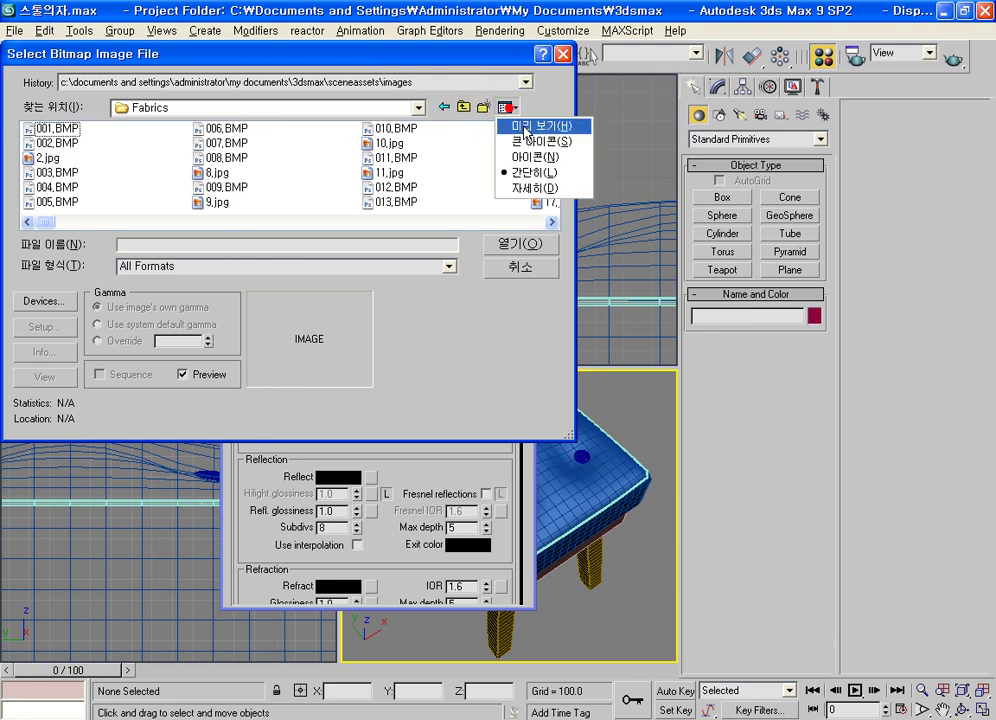
left_click(540, 124)
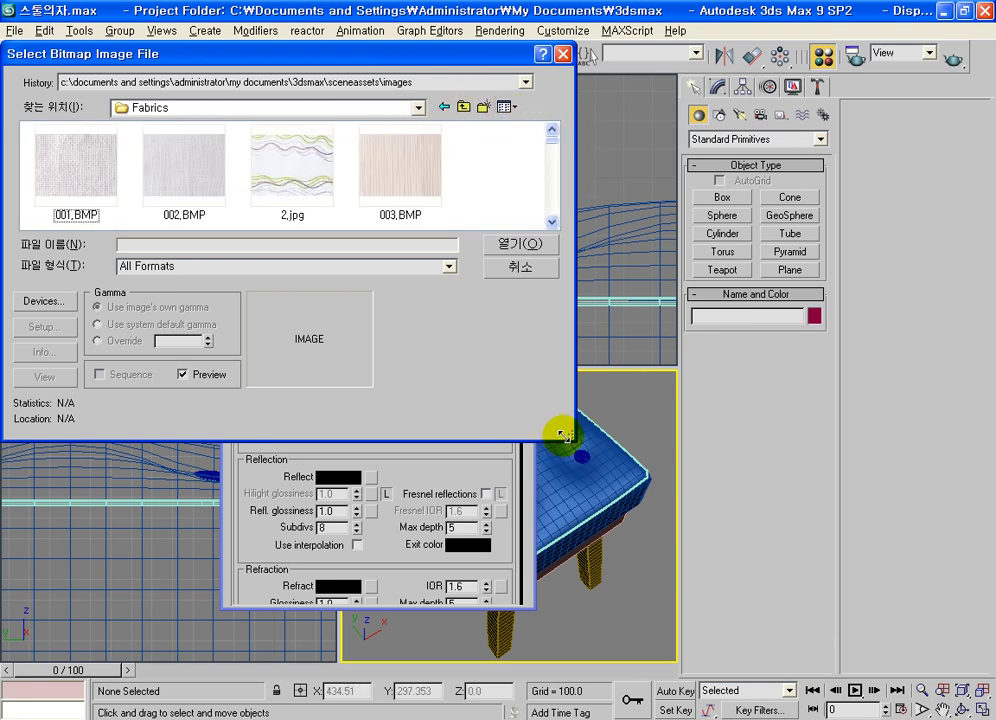
left_click_drag(565, 435, 785, 663)
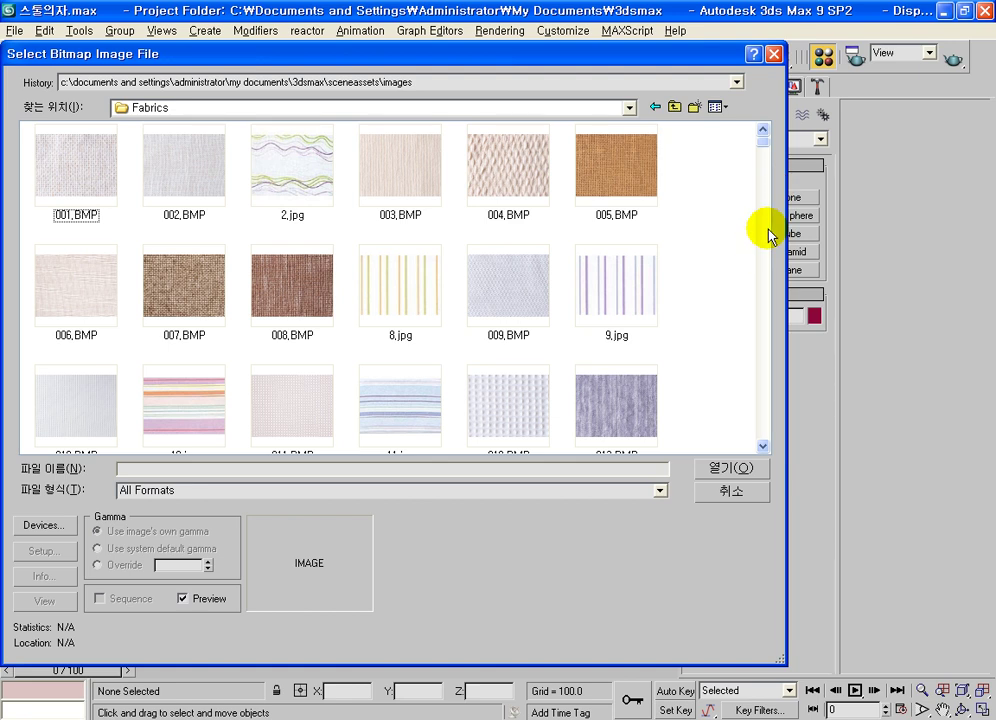
left_click_drag(763, 150, 766, 180)
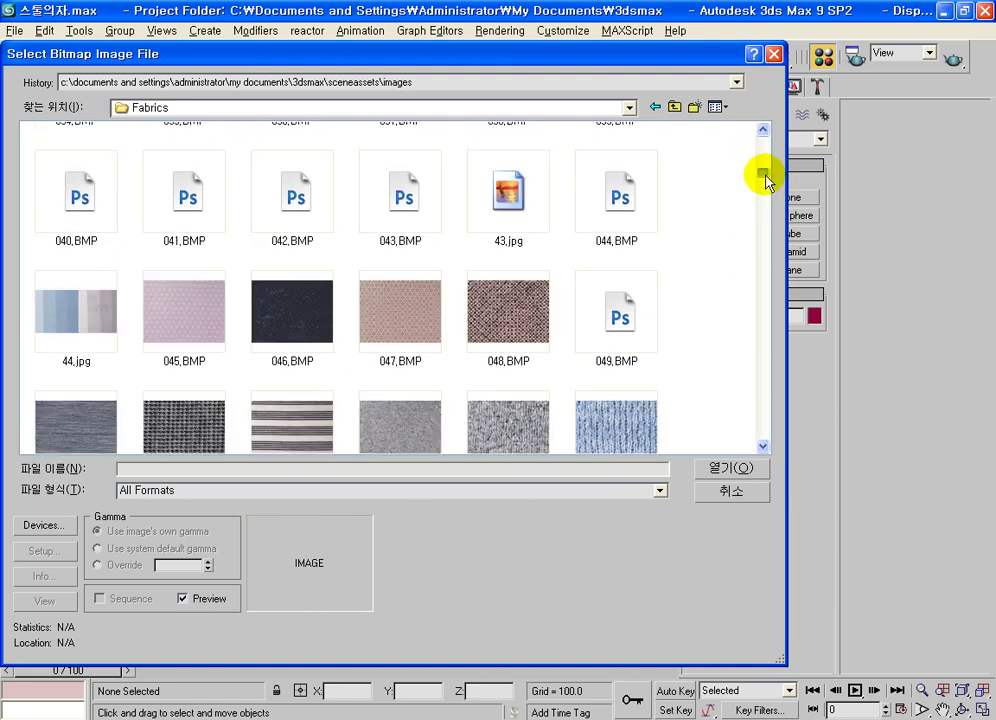
left_click_drag(766, 181, 767, 178)
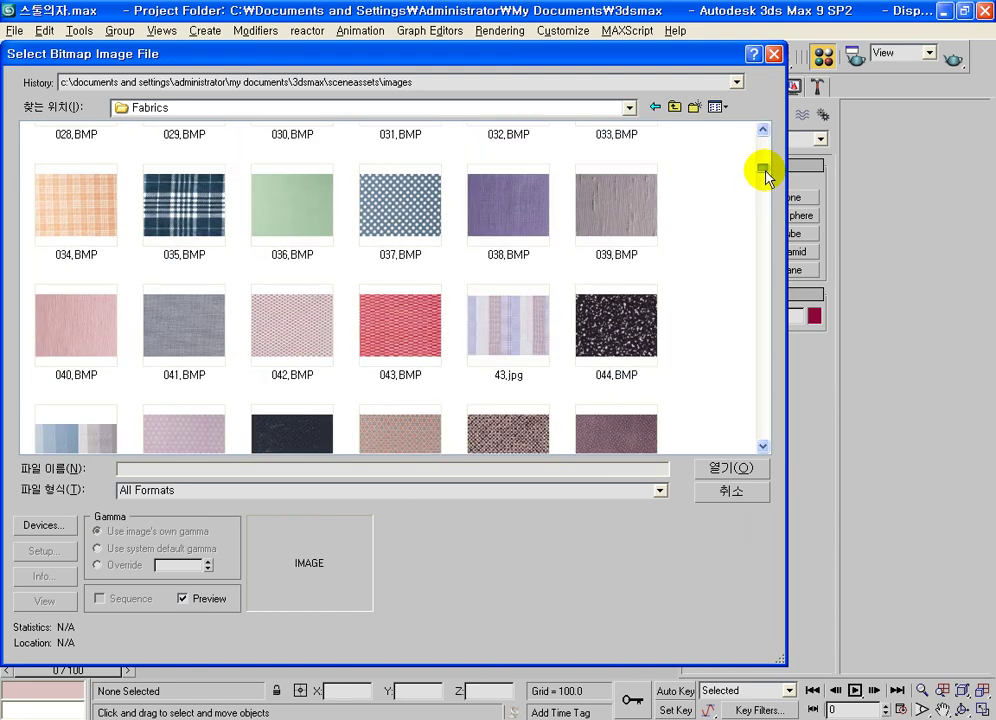
left_click(75, 213)
double_click(73, 215)
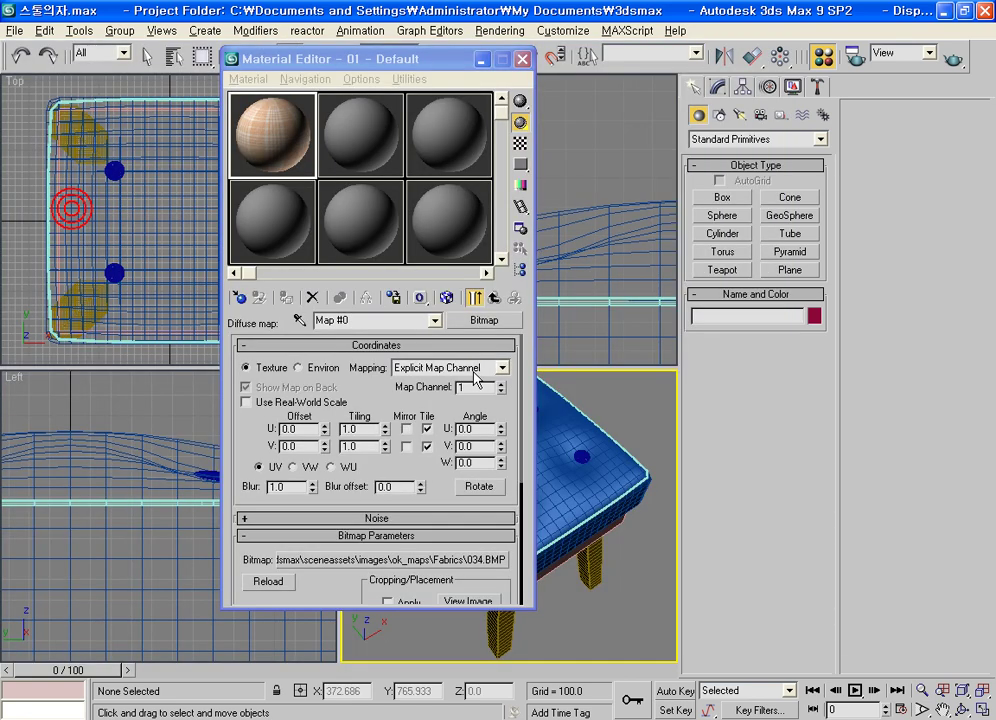
Preview the plaid 034.BMP image, then return to the VRayMtl parameters.
left_click(494, 289)
left_click(492, 590)
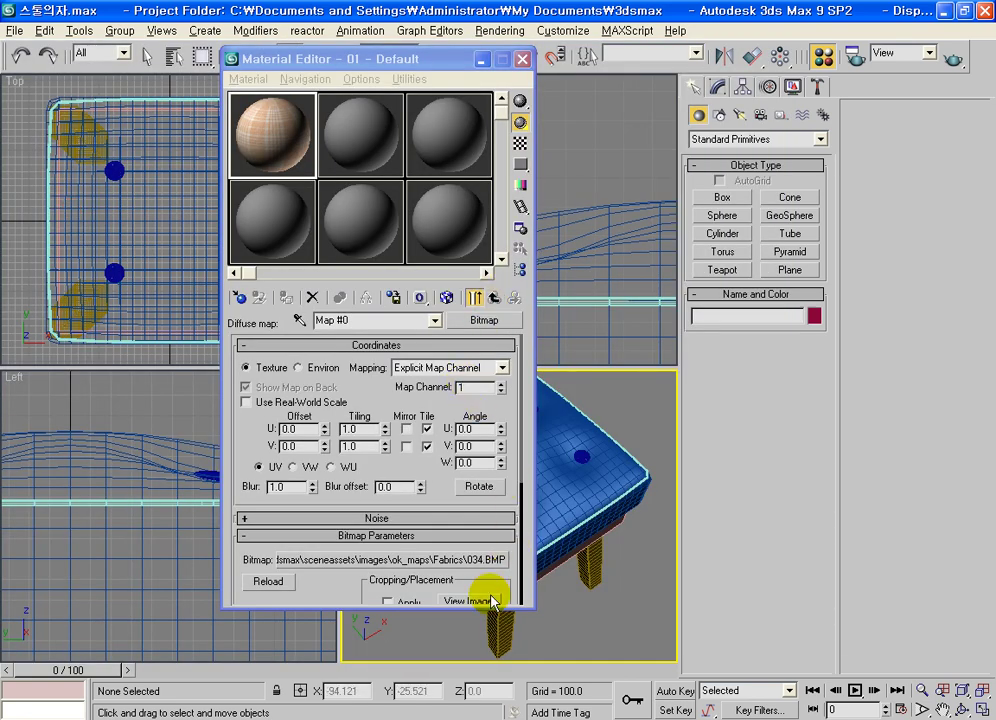
left_click(482, 599)
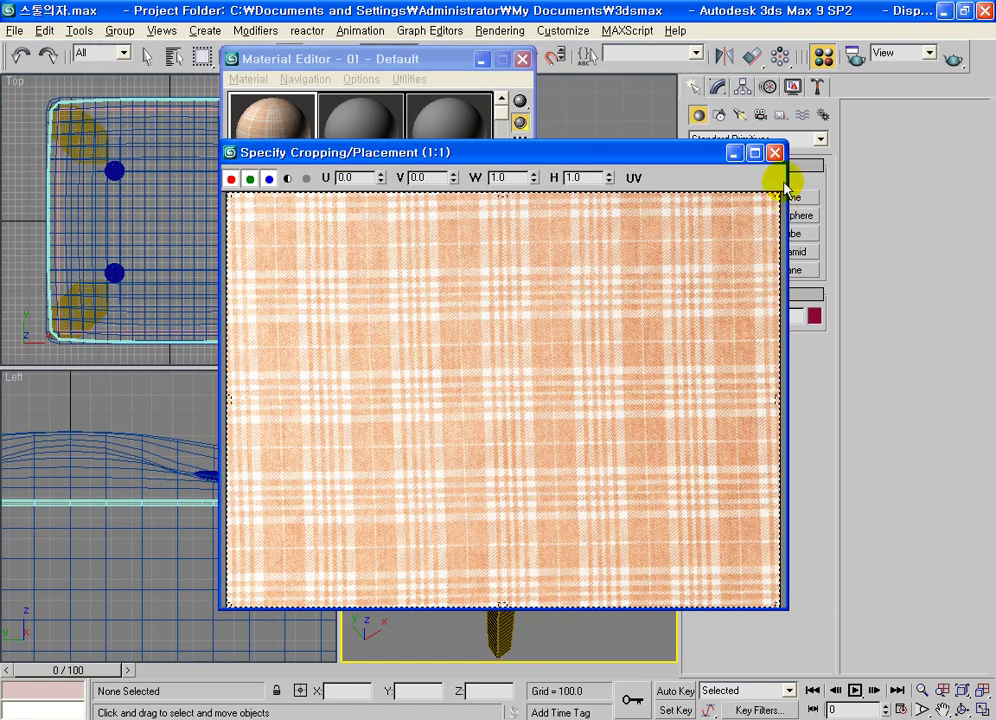
left_click(775, 153)
left_click(494, 297)
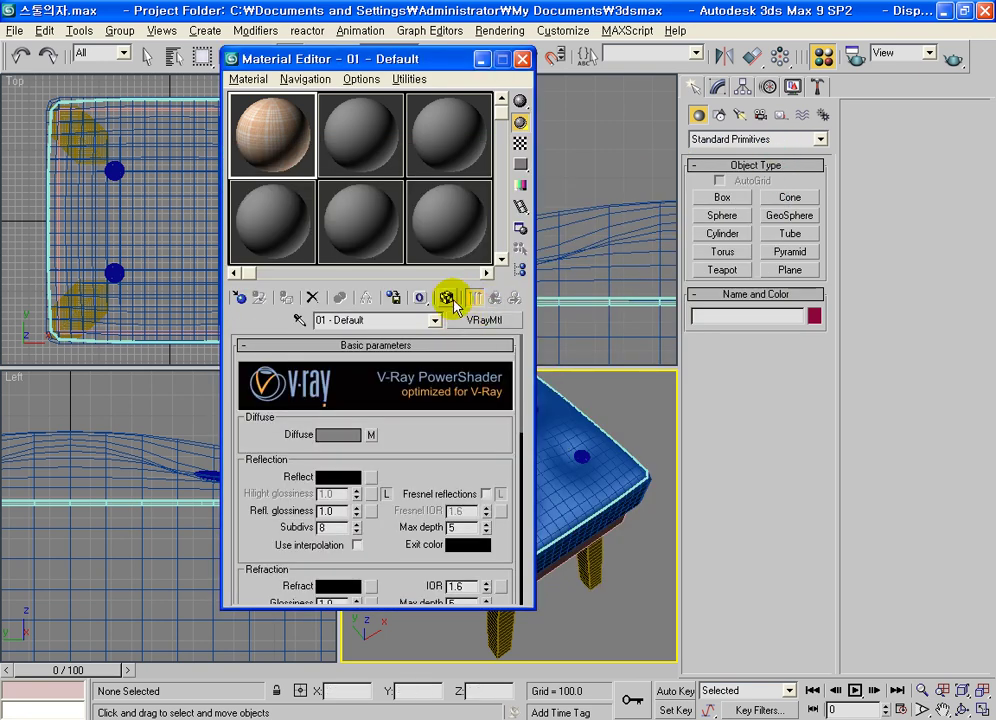
Set the plaid VRayMtl's BRDF type to Ward.
left_click_drag(438, 57, 347, 81)
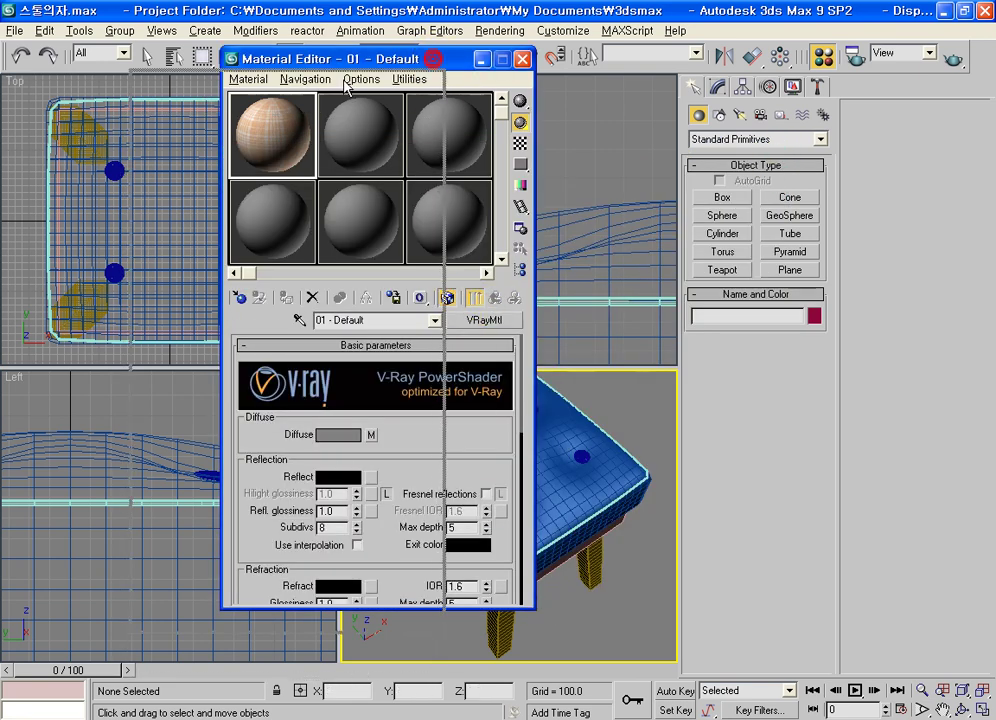
mouse_move(336, 472)
left_mouse_down()
mouse_move(340, 262)
mouse_move(356, 156)
left_mouse_up()
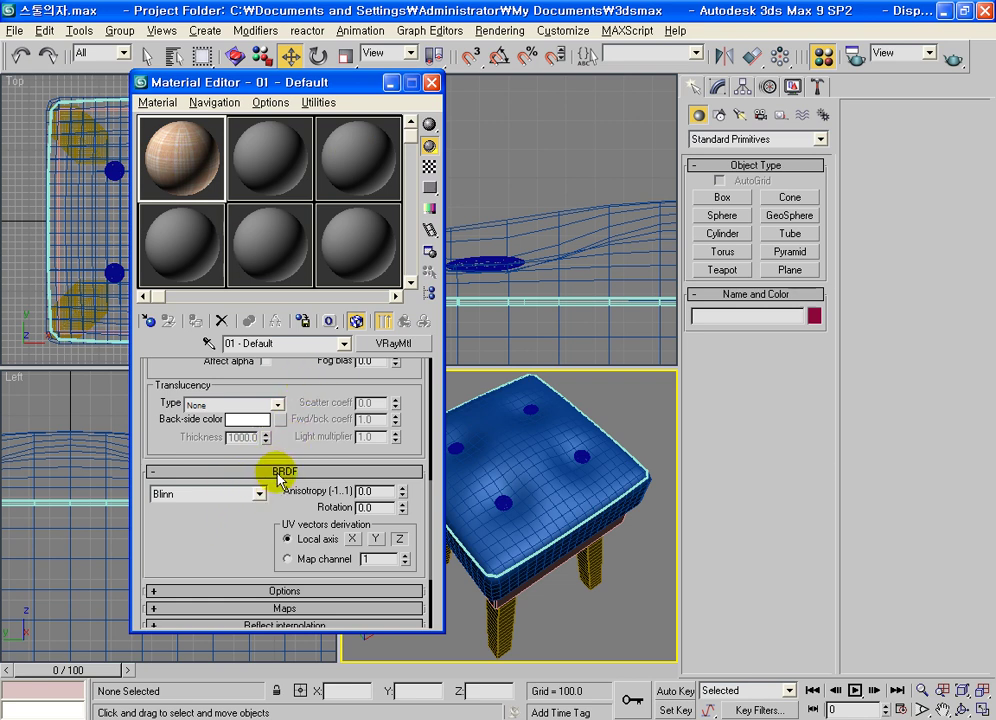
left_click(205, 494)
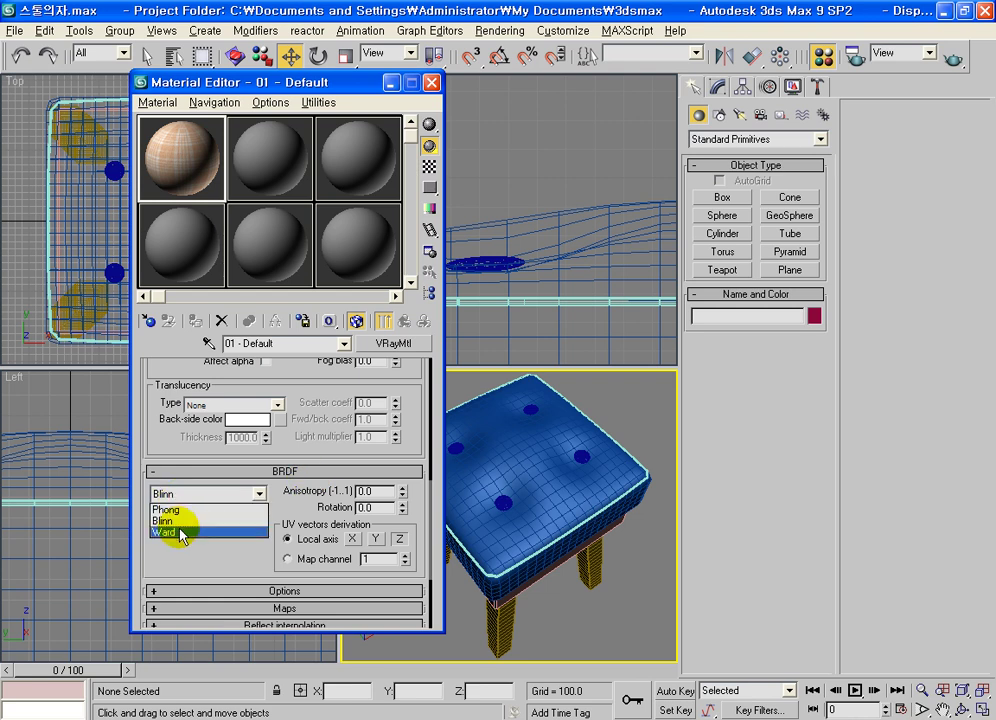
left_click(176, 531)
left_click(207, 535)
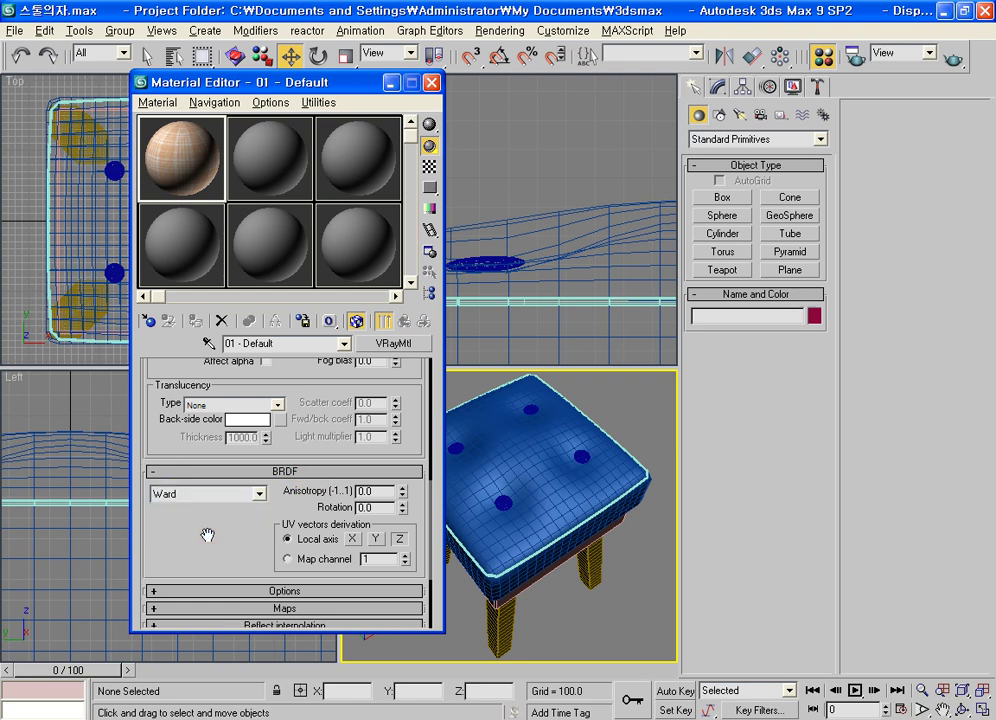
Assign the plaid material to the cushion and its buttons, then close the Material Editor.
left_click_drag(362, 82, 248, 183)
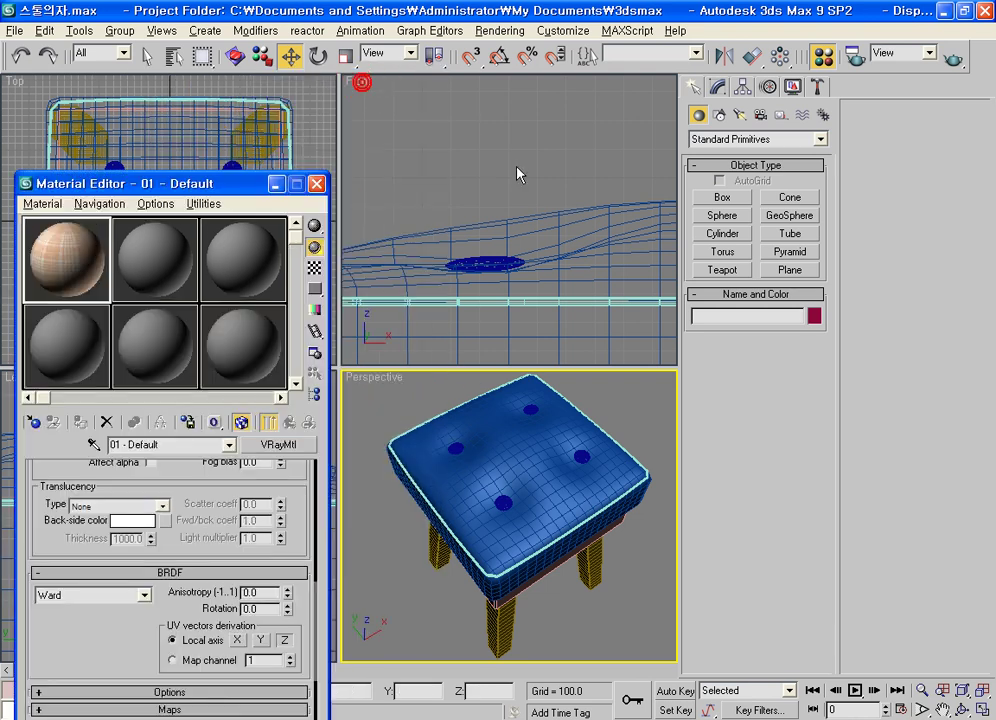
right_click(511, 161)
scroll(533, 229, "down", 2)
scroll(509, 211, "down", 3)
scroll(625, 268, "down", 1)
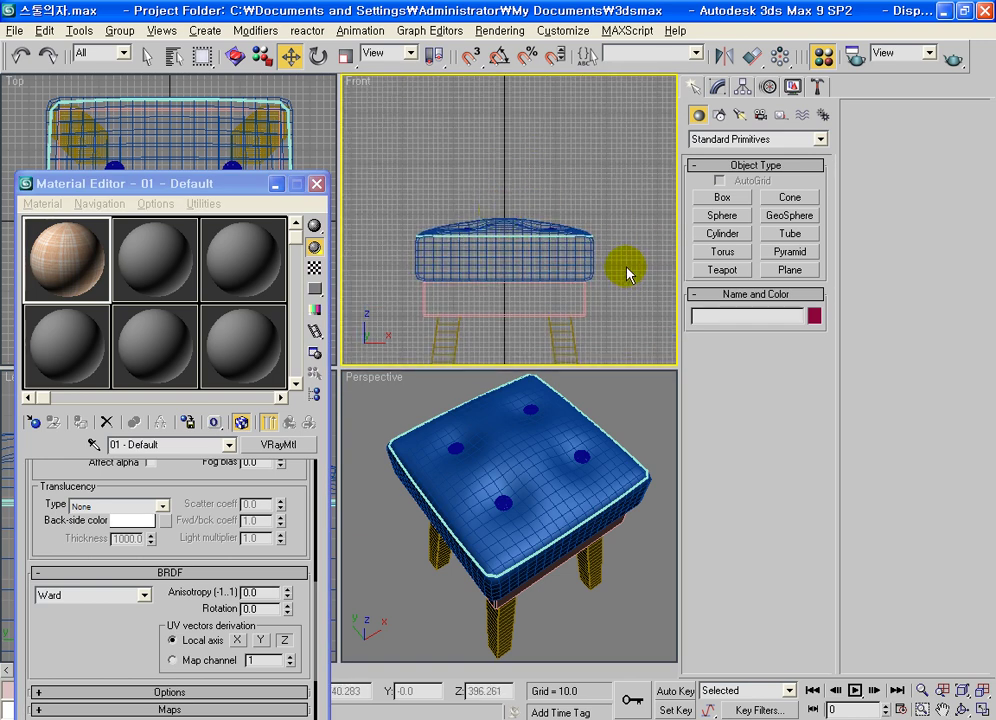
left_click_drag(421, 197, 414, 188)
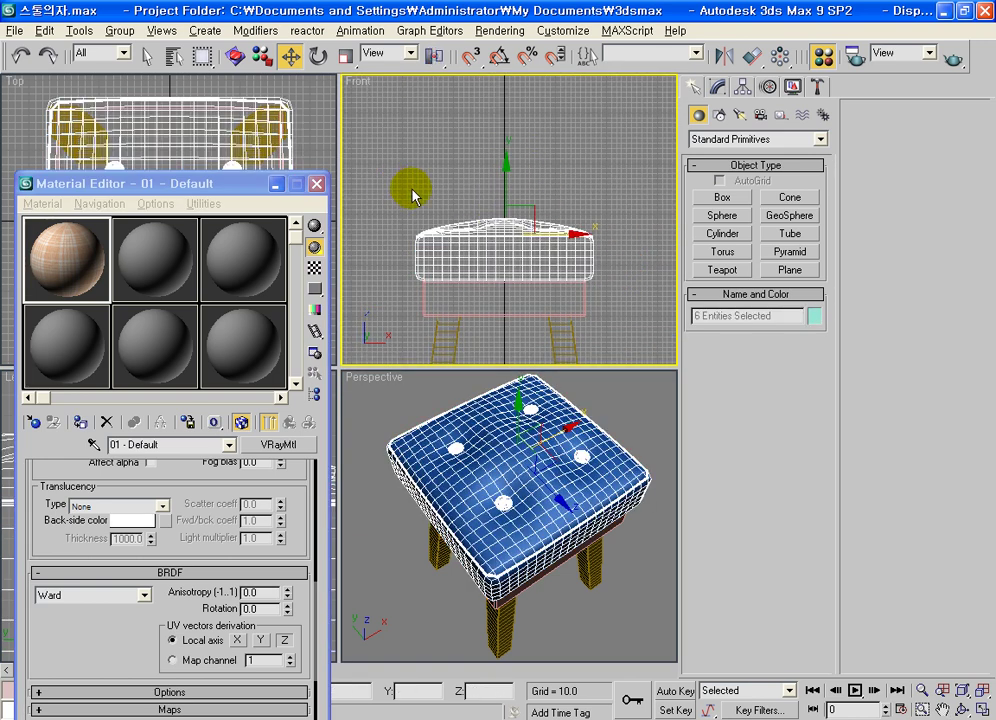
left_click(80, 421)
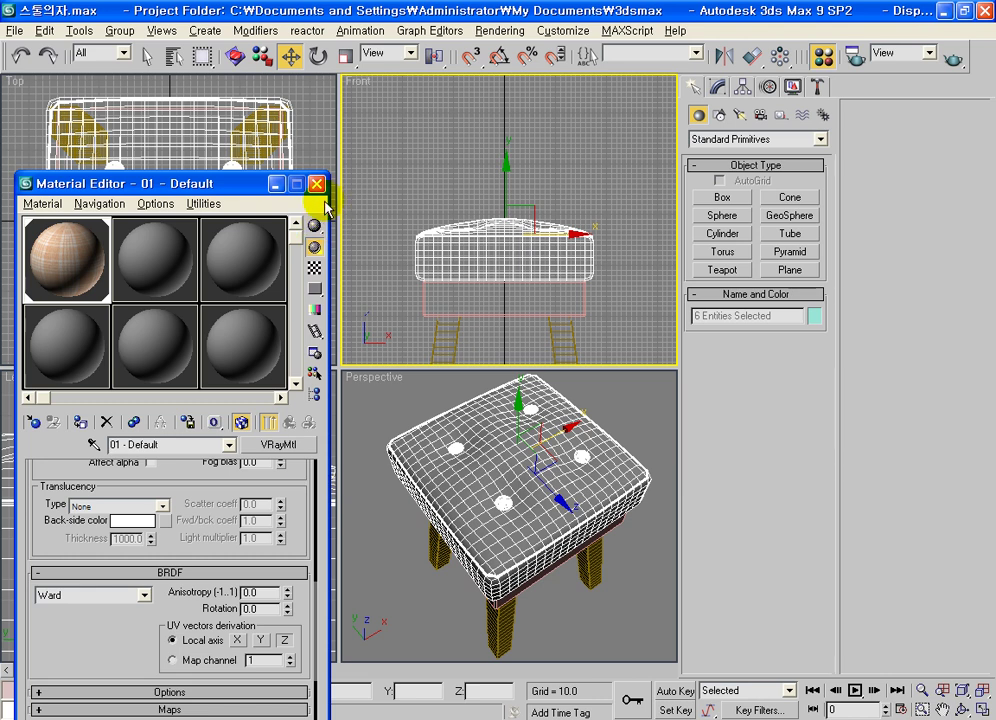
left_click(316, 183)
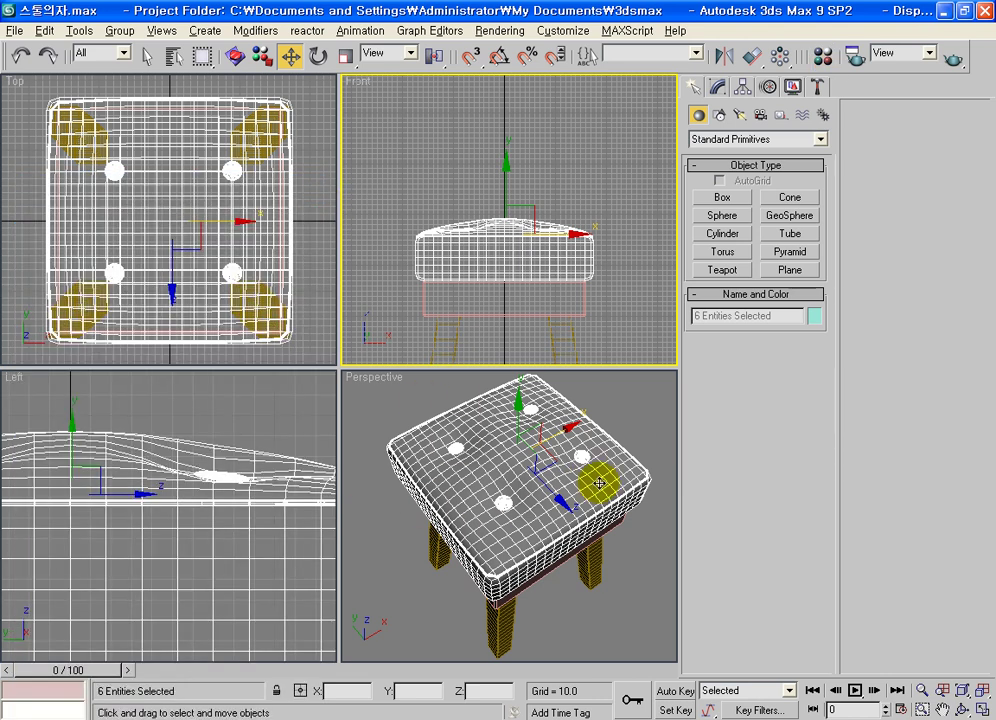
Add a Box UVW Map modifier to the cushion sized 350 in length, width and height.
right_click(646, 402)
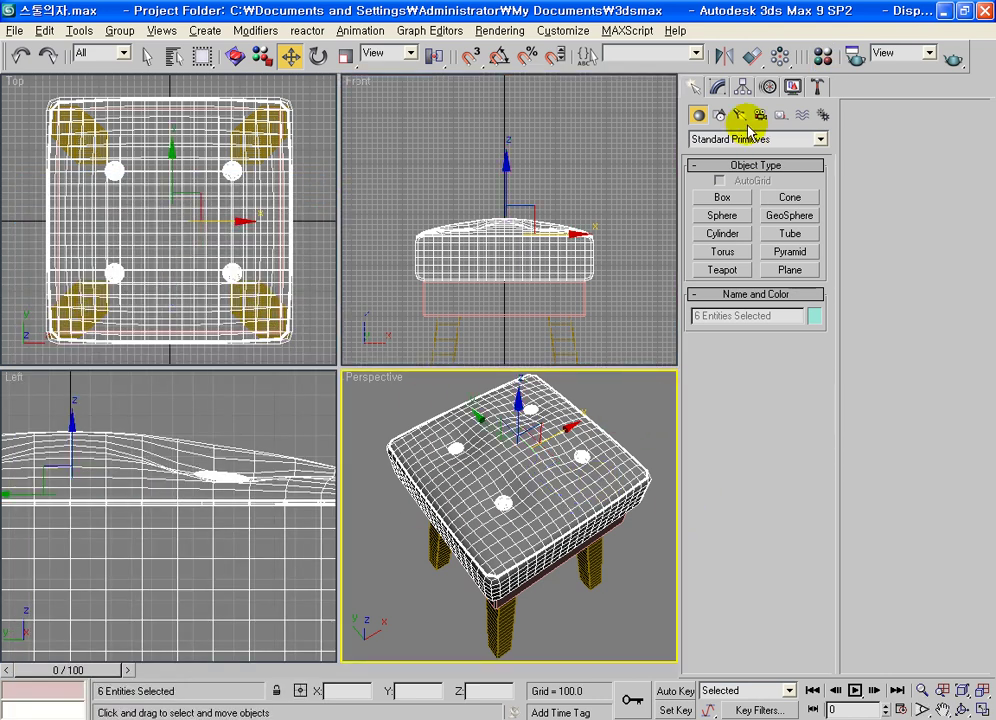
left_click(717, 87)
left_click(789, 220)
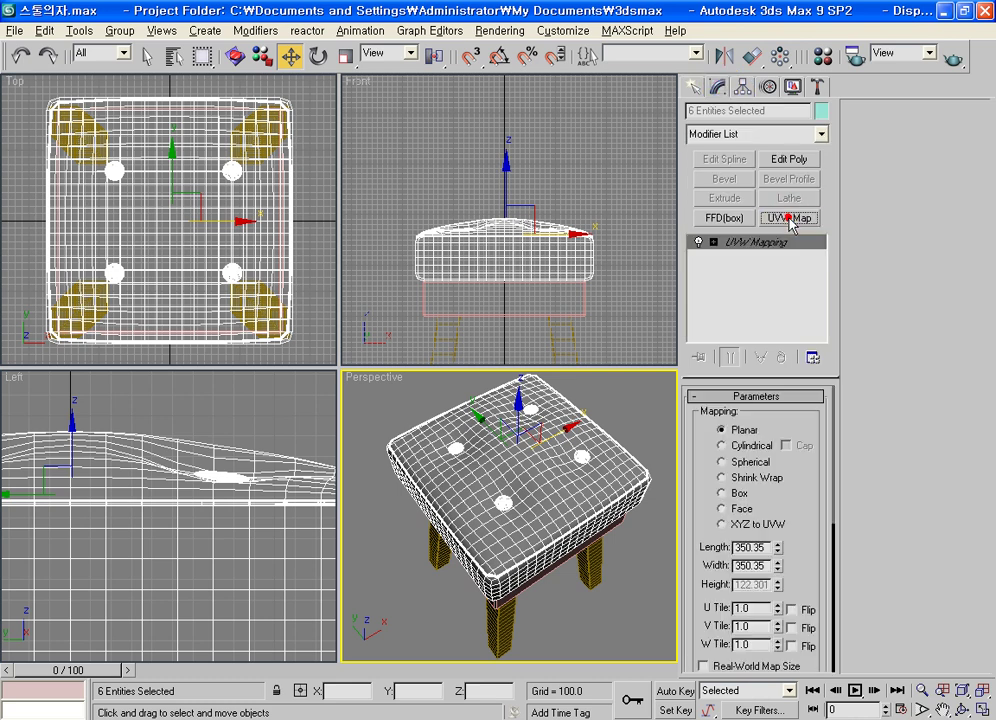
left_click(775, 495)
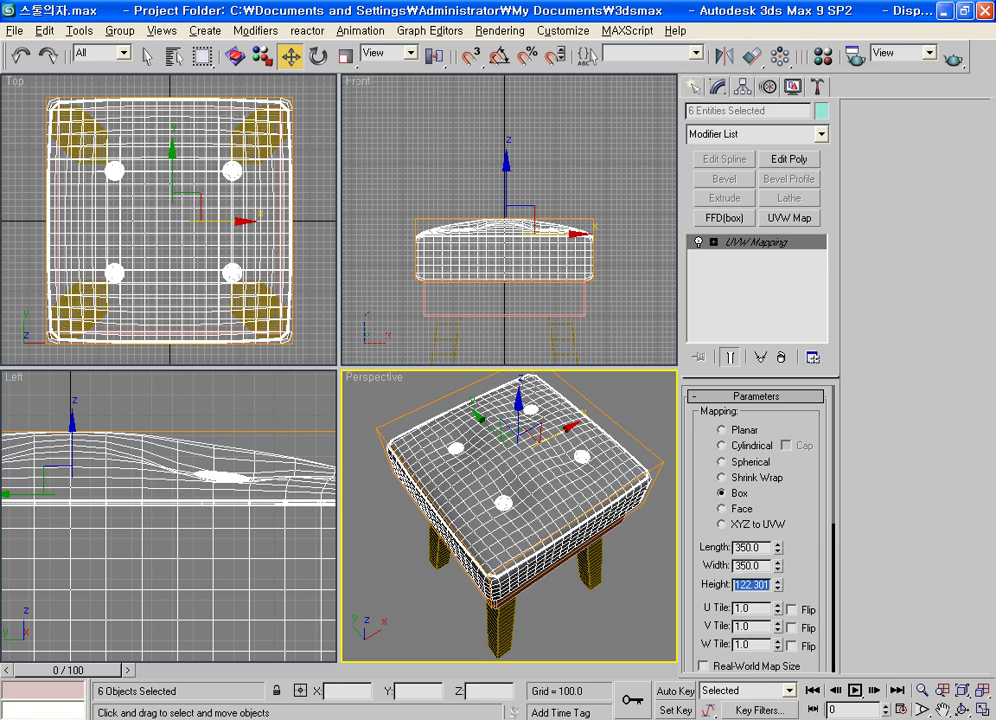
left_click(753, 584)
type("350")
key("Return")
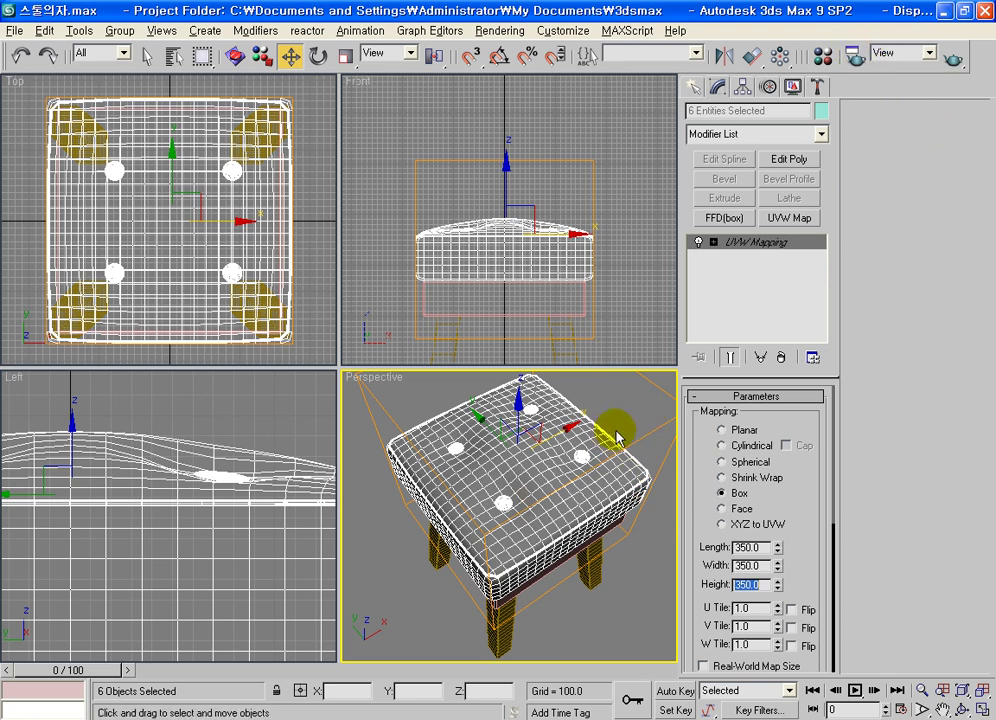
Deselect the cushion and zoom the perspective view to inspect the plaid mapping.
left_click(636, 408)
scroll(580, 462, "down", 1)
scroll(557, 484, "down", 3)
scroll(535, 513, "up", 2)
scroll(565, 490, "up", 1)
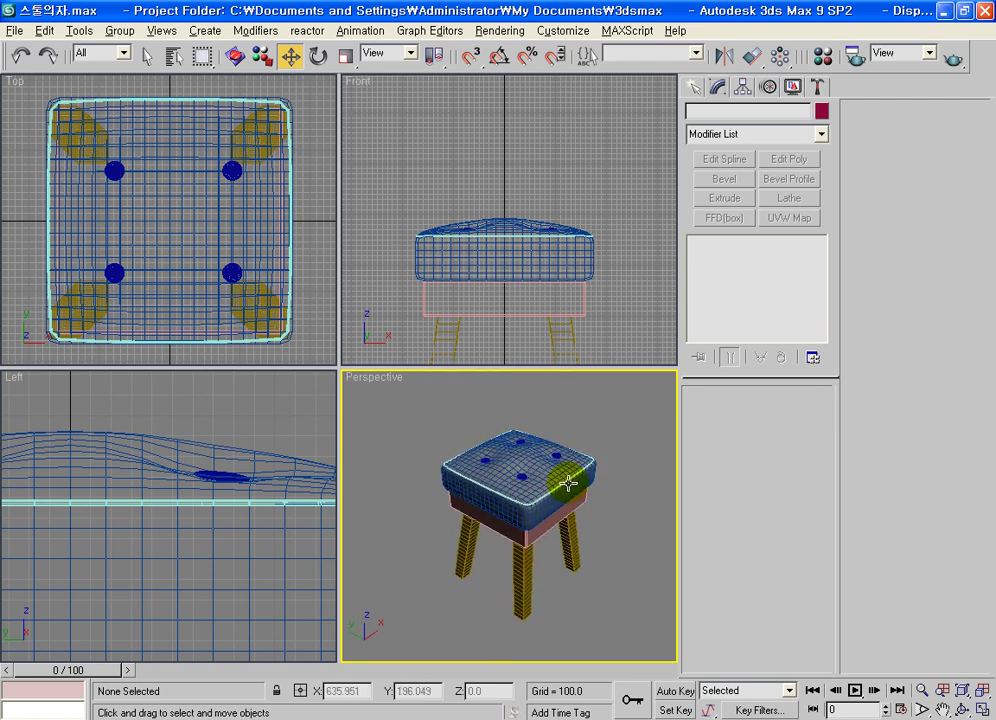
scroll(545, 478, "up", 2)
scroll(548, 479, "down", 1)
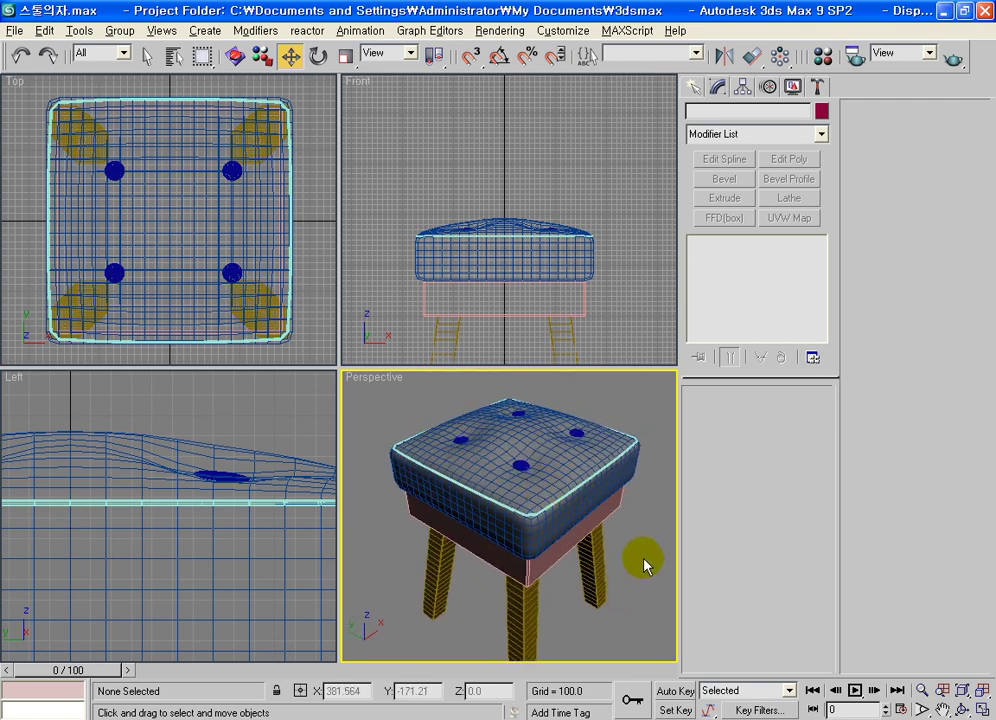